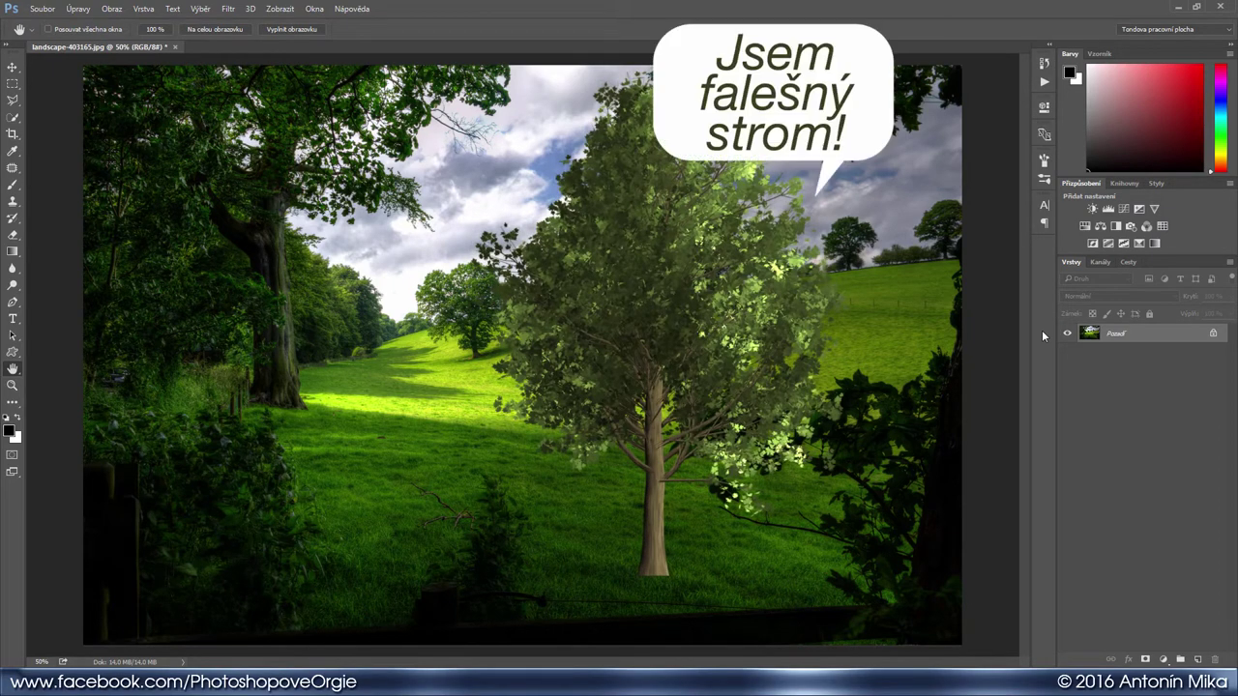
Create a new empty layer named 'strom'
{"action": "key", "text": "ctrl+shift+n"}
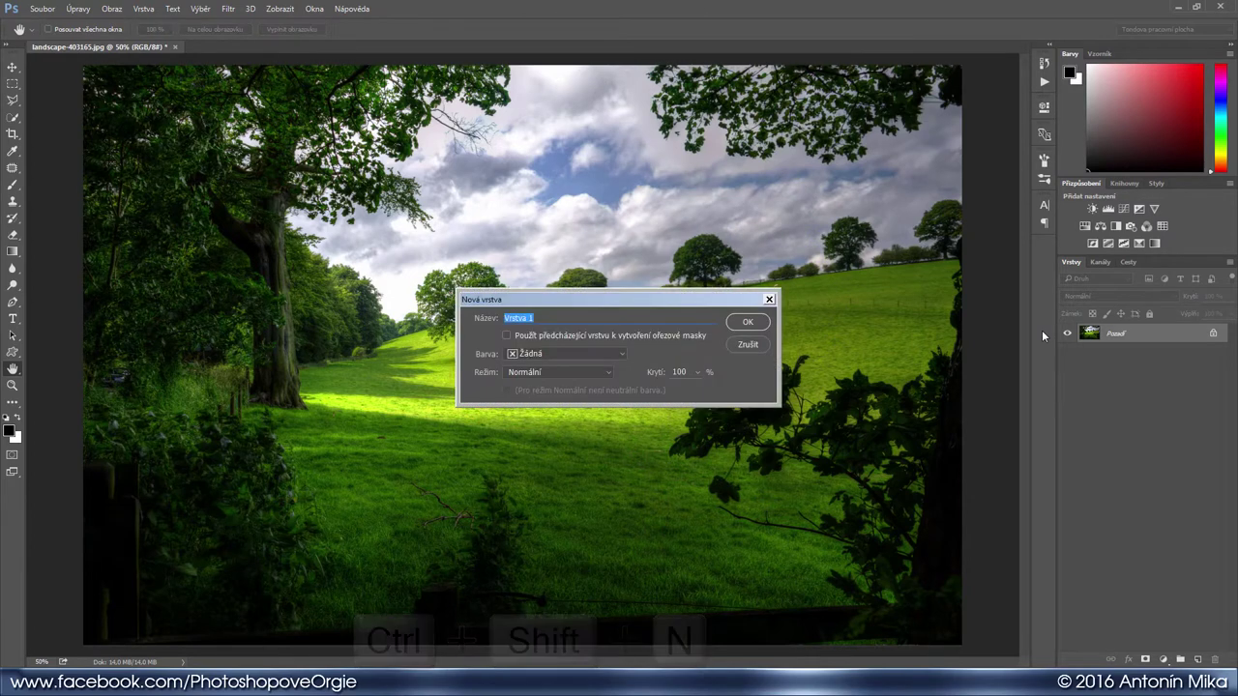
{"action": "type", "text": "strom"}
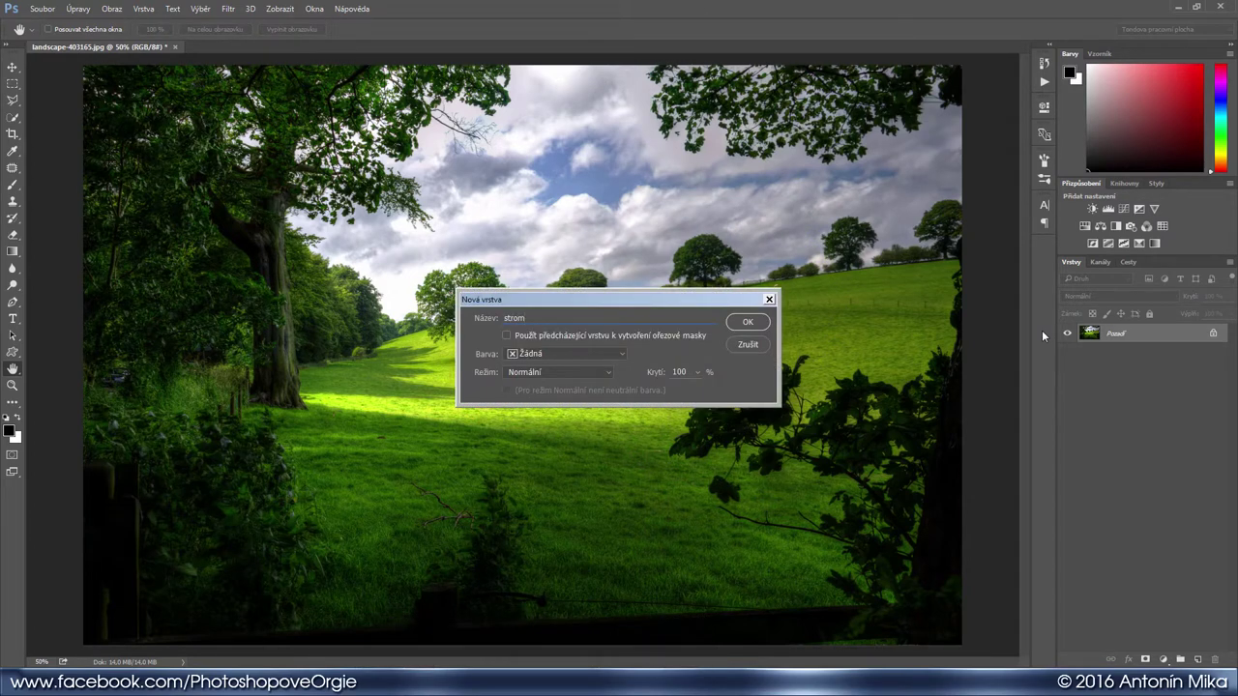
{"action": "key", "text": "Return"}
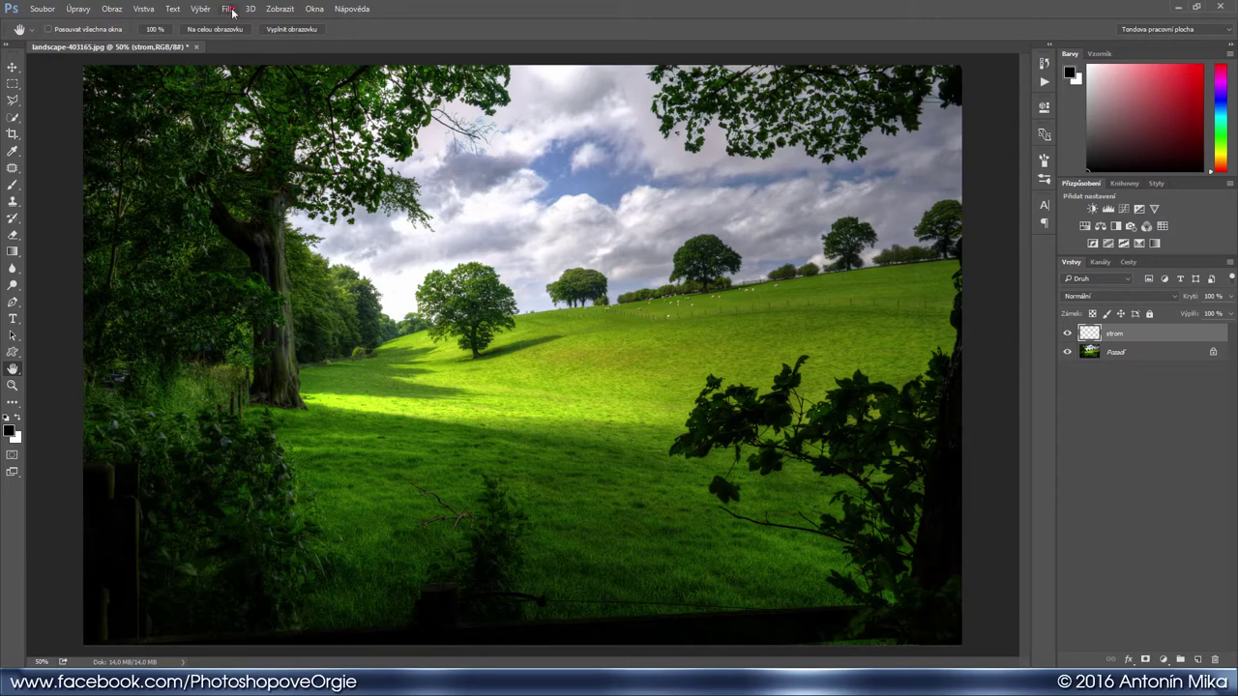
Render an oak tree onto the layer with Leaves Amount lowered from 70 to 32
{"action": "left_click", "coordinate": [228, 8]}
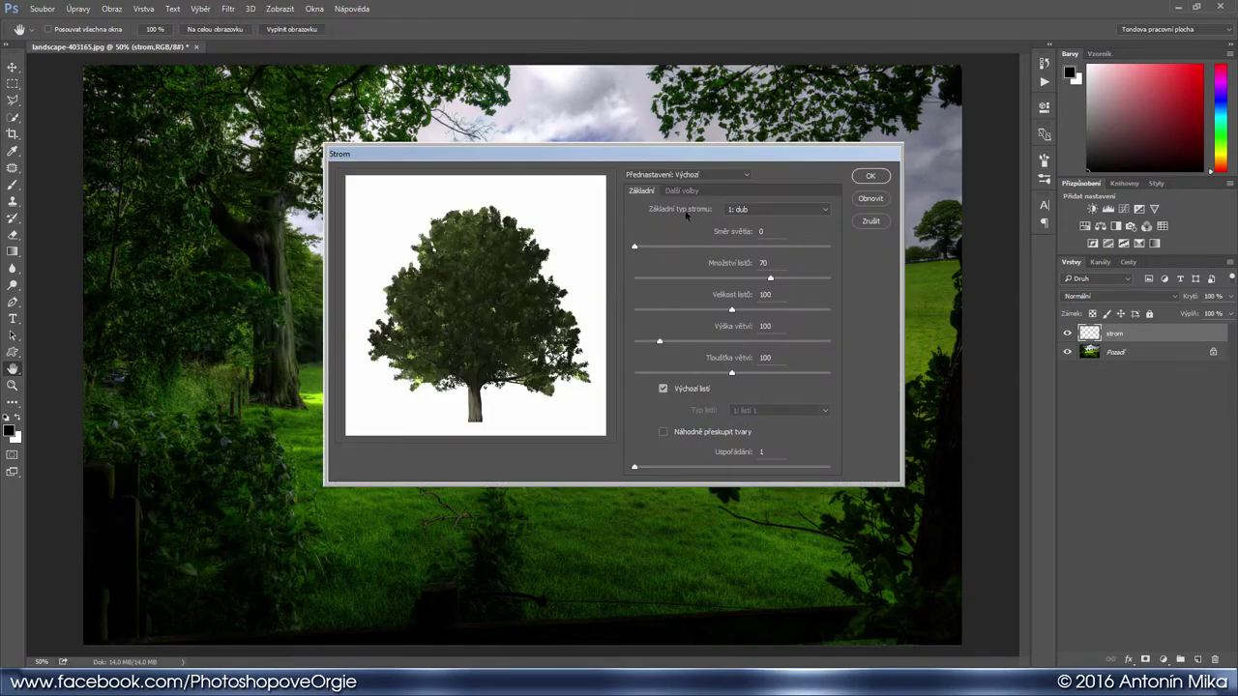
{"action": "mouse_move", "coordinate": [656, 161]}
{"action": "left_mouse_down"}
{"action": "mouse_move", "coordinate": [892, 326]}
{"action": "mouse_move", "coordinate": [839, 307]}
{"action": "left_mouse_up"}
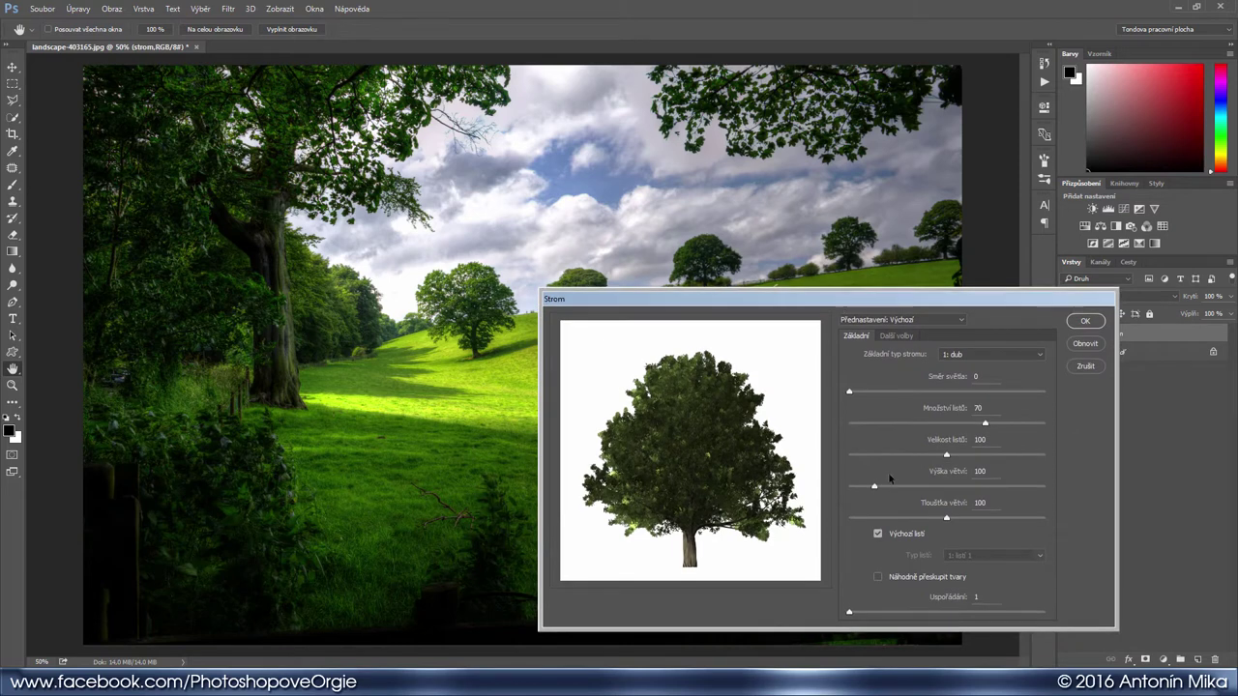
{"action": "left_click_drag", "start_coordinate": [985, 423], "coordinate": [911, 426]}
{"action": "left_click", "coordinate": [1085, 322]}
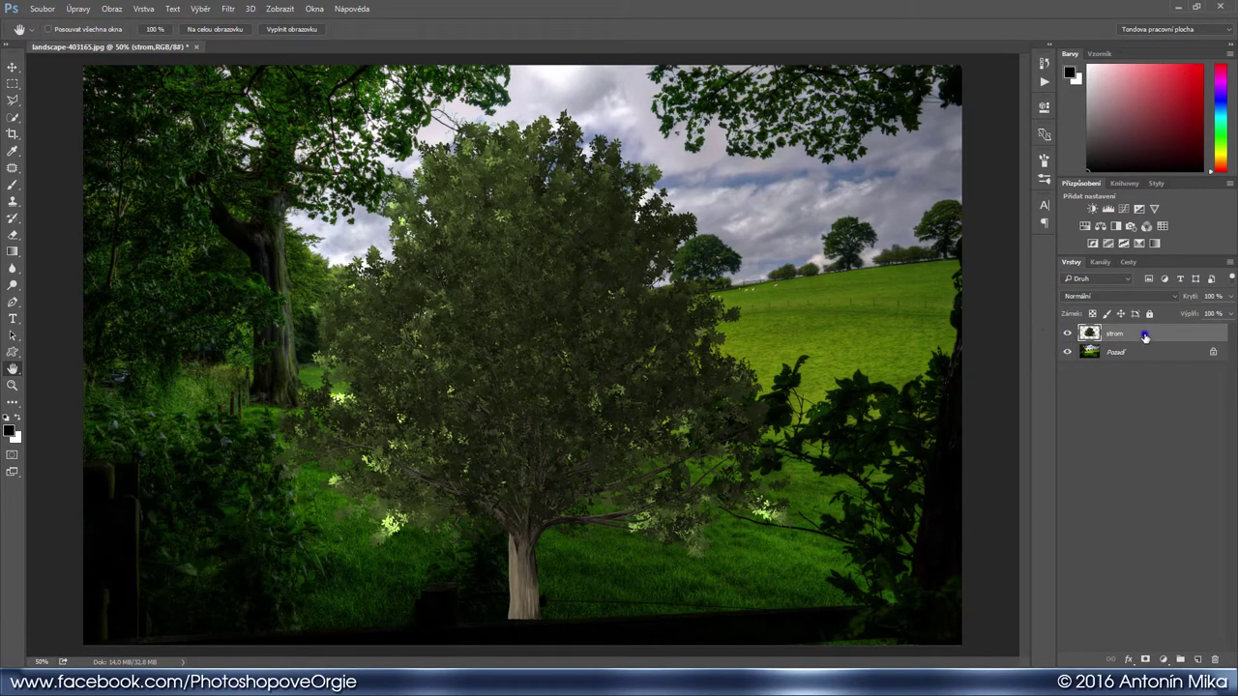
Convert strom to a smart object and scale the oak to about 61% on the hillside
{"action": "right_click", "coordinate": [1143, 334]}
{"action": "left_click", "coordinate": [1098, 279]}
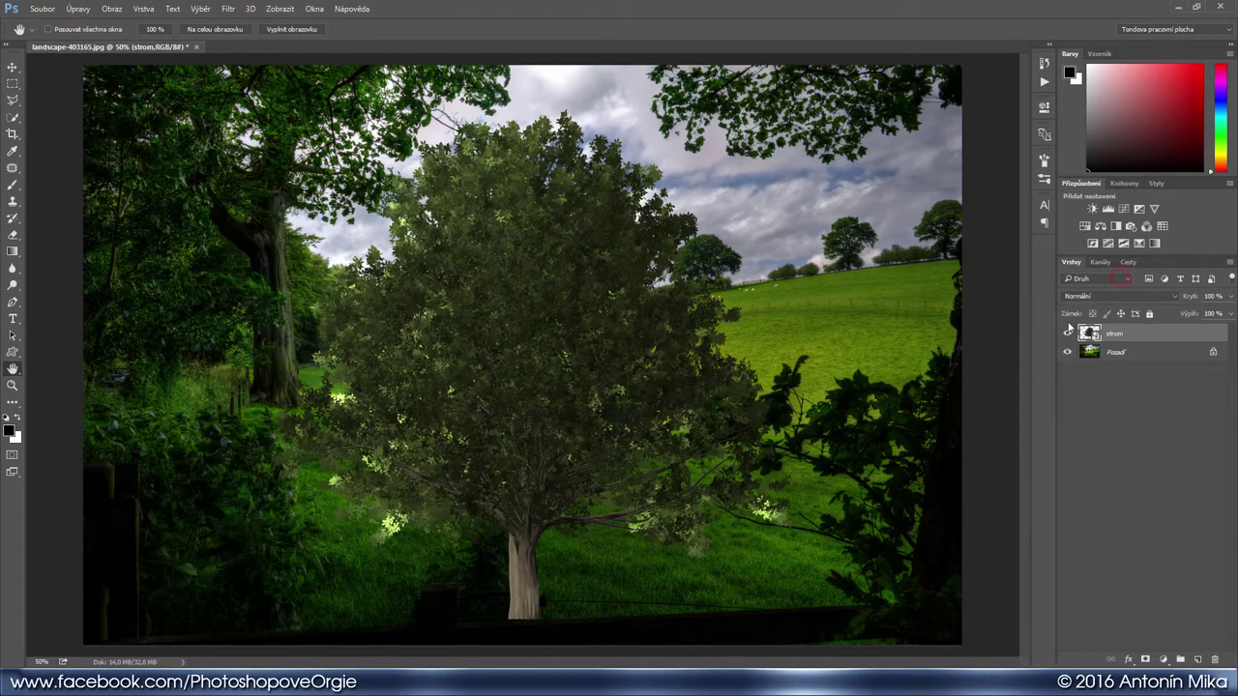
{"action": "key", "text": "ctrl+t"}
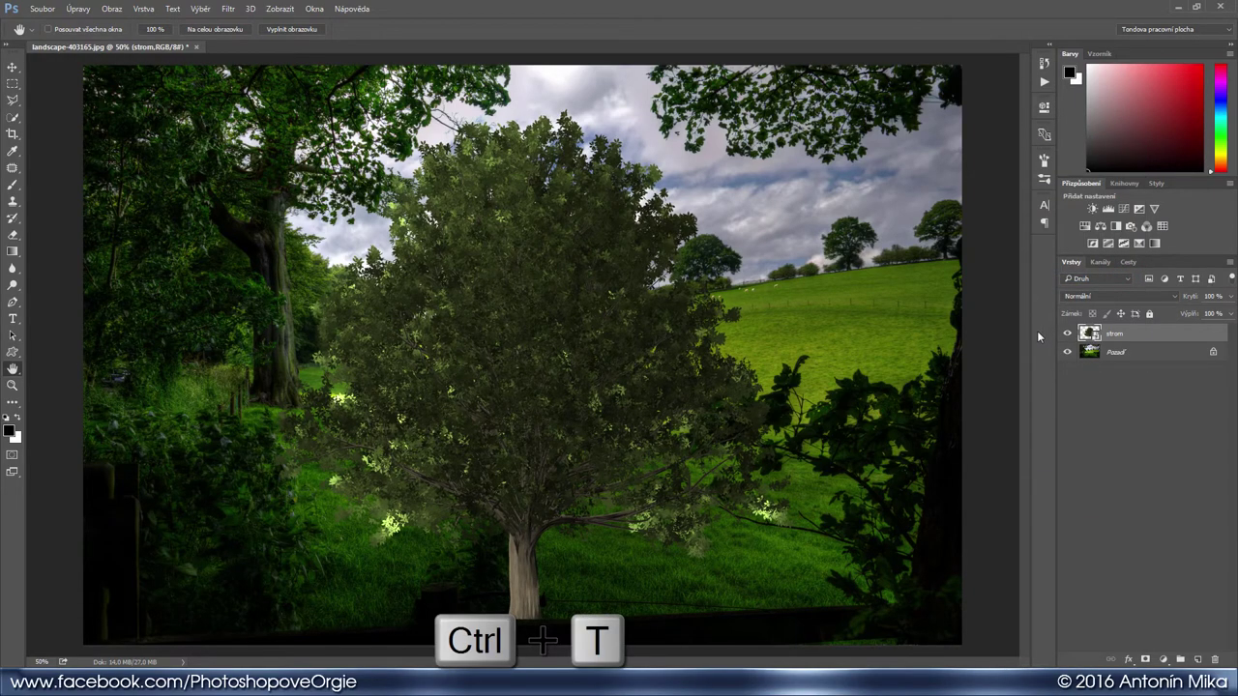
{"action": "left_click_drag", "start_coordinate": [799, 621], "coordinate": [604, 422]}
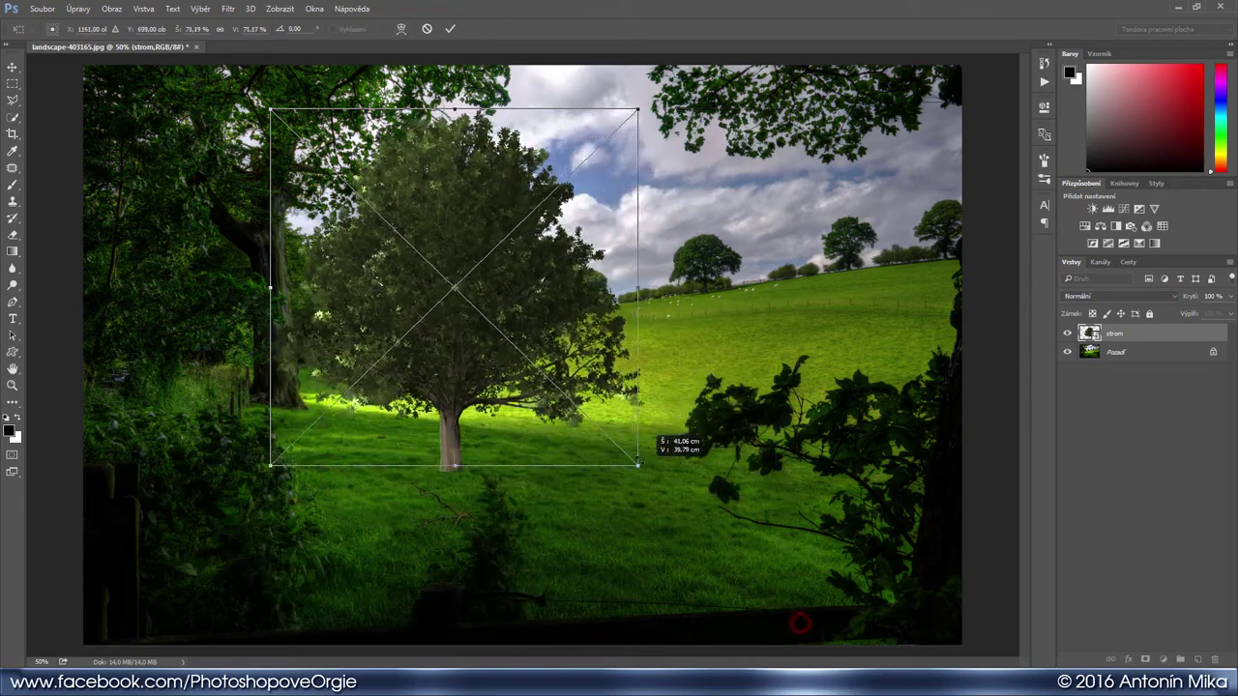
{"action": "left_click_drag", "start_coordinate": [424, 331], "coordinate": [569, 314]}
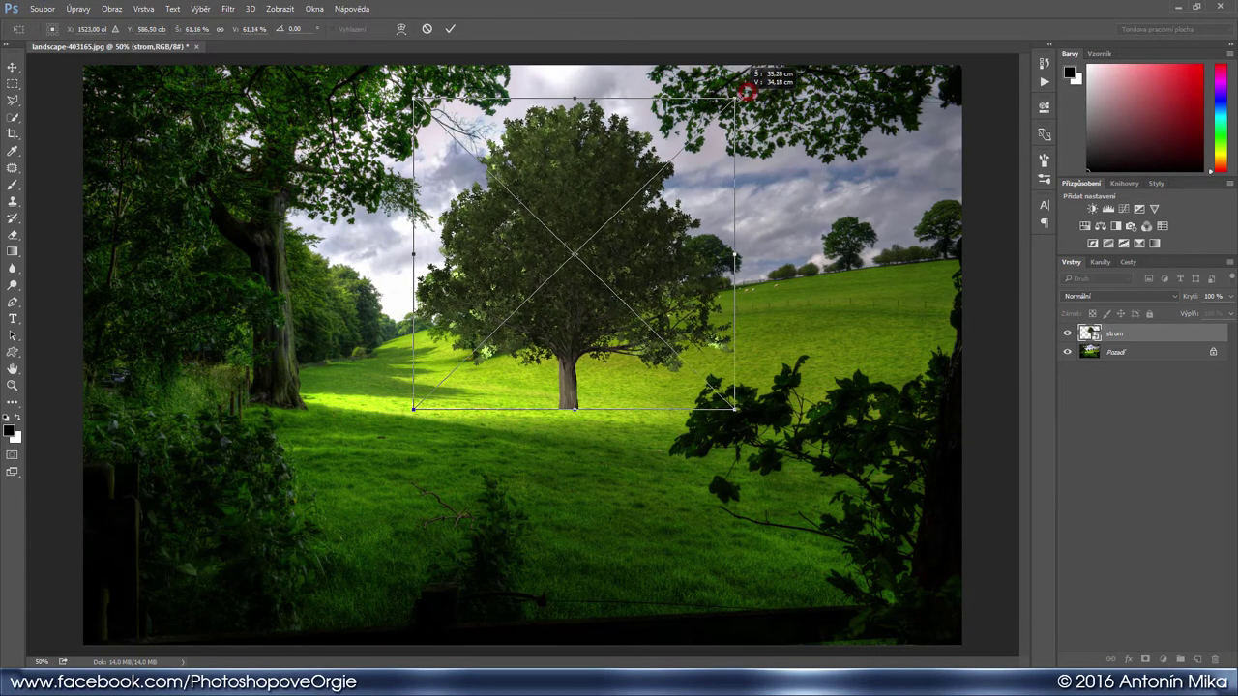
{"action": "left_click_drag", "start_coordinate": [743, 89], "coordinate": [736, 96]}
{"action": "left_click_drag", "start_coordinate": [665, 189], "coordinate": [670, 201]}
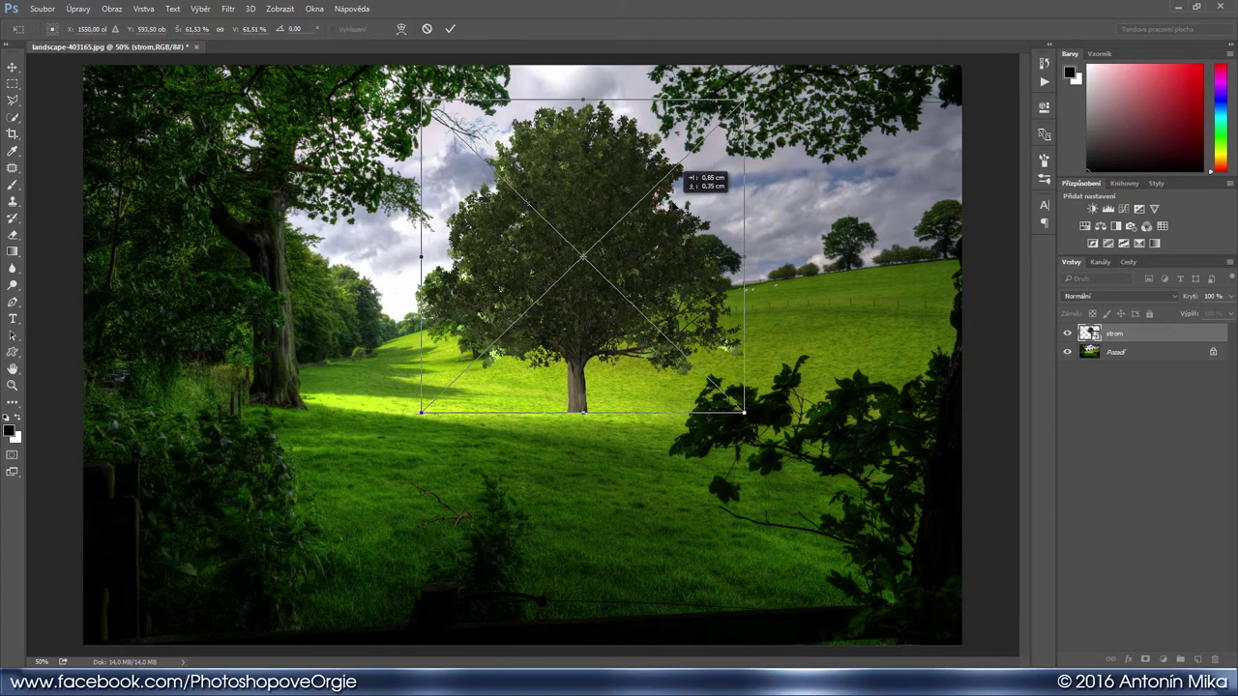
{"action": "key", "text": "Return"}
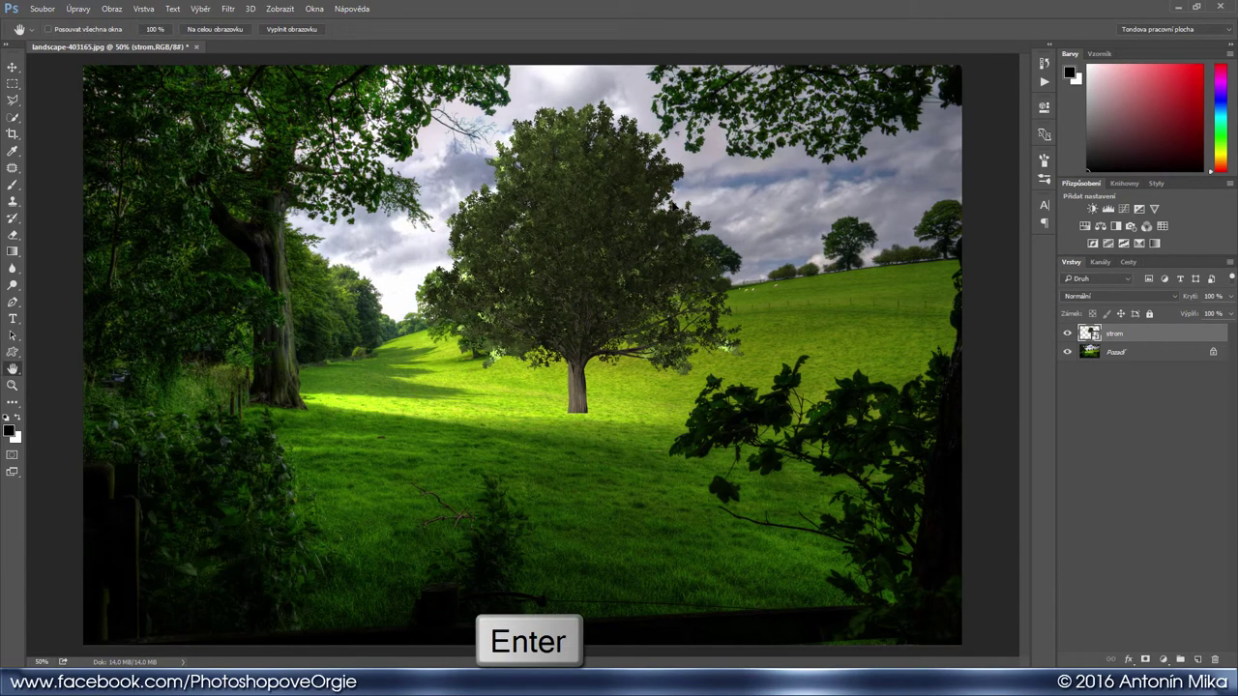
{"action": "key", "text": "ctrl+1"}
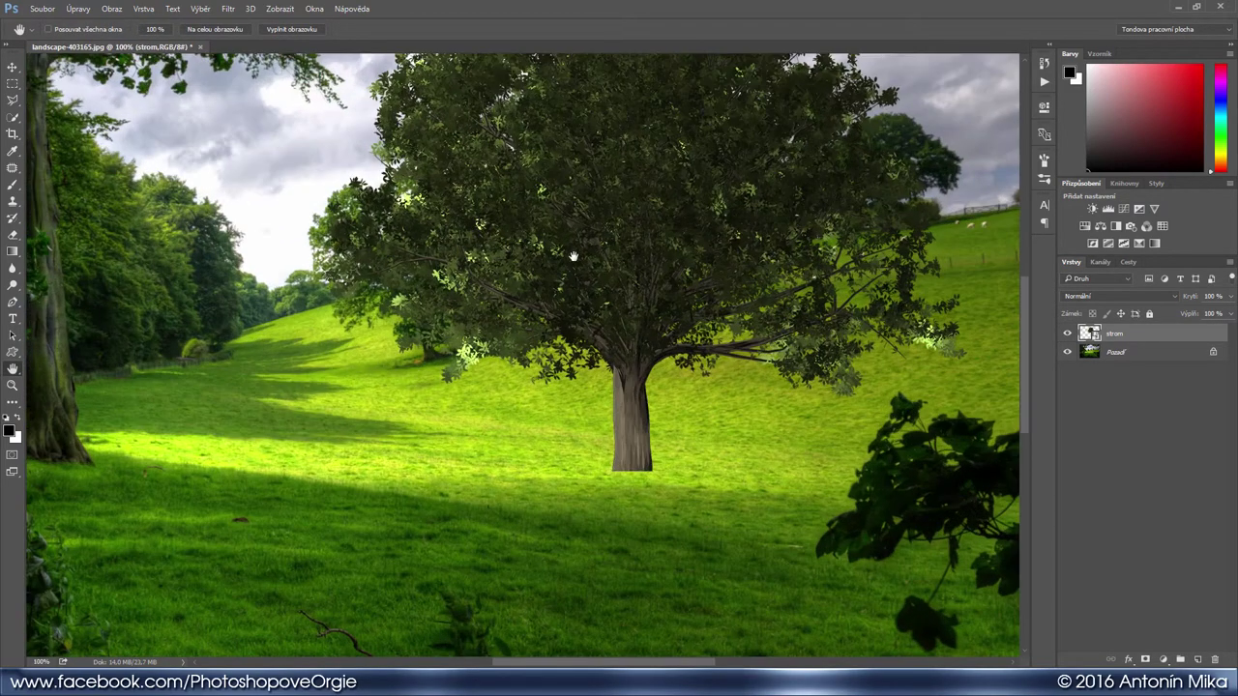
Soften the oak with a 0.5 px Gaussian Blur smart filter, then fit the image on screen
{"action": "left_click_drag", "start_coordinate": [616, 223], "coordinate": [584, 386]}
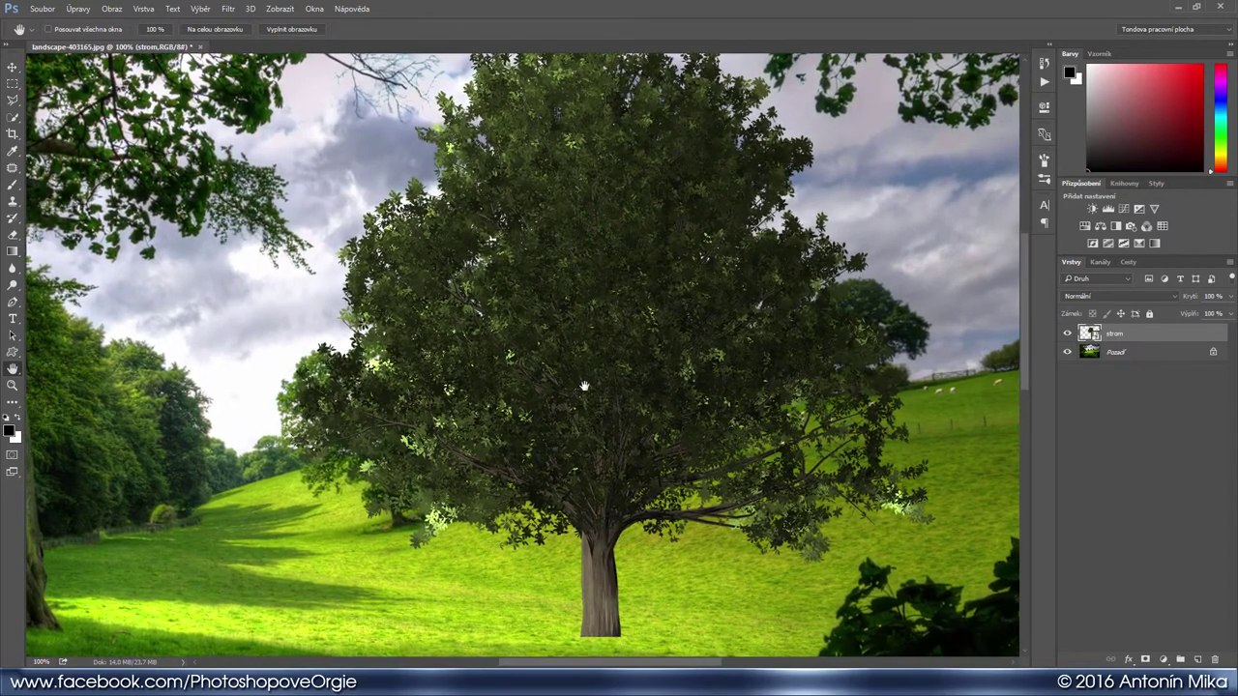
{"action": "left_click_drag", "start_coordinate": [499, 417], "coordinate": [517, 401]}
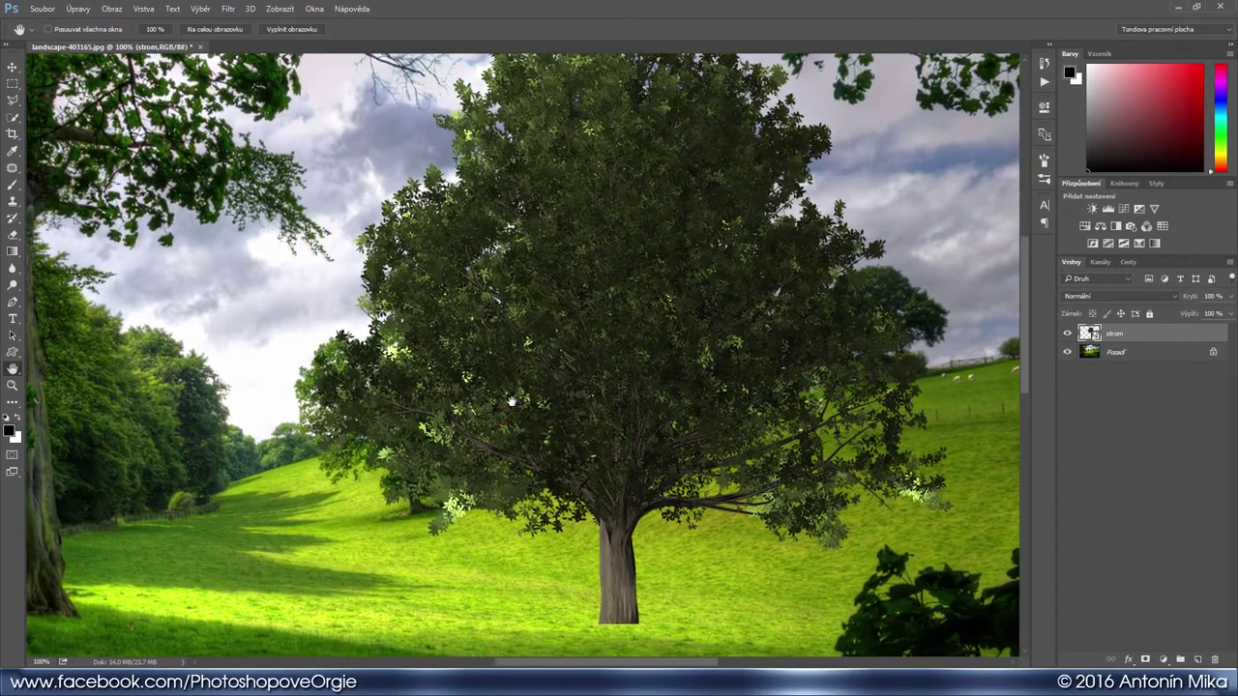
{"action": "left_click", "coordinate": [229, 9]}
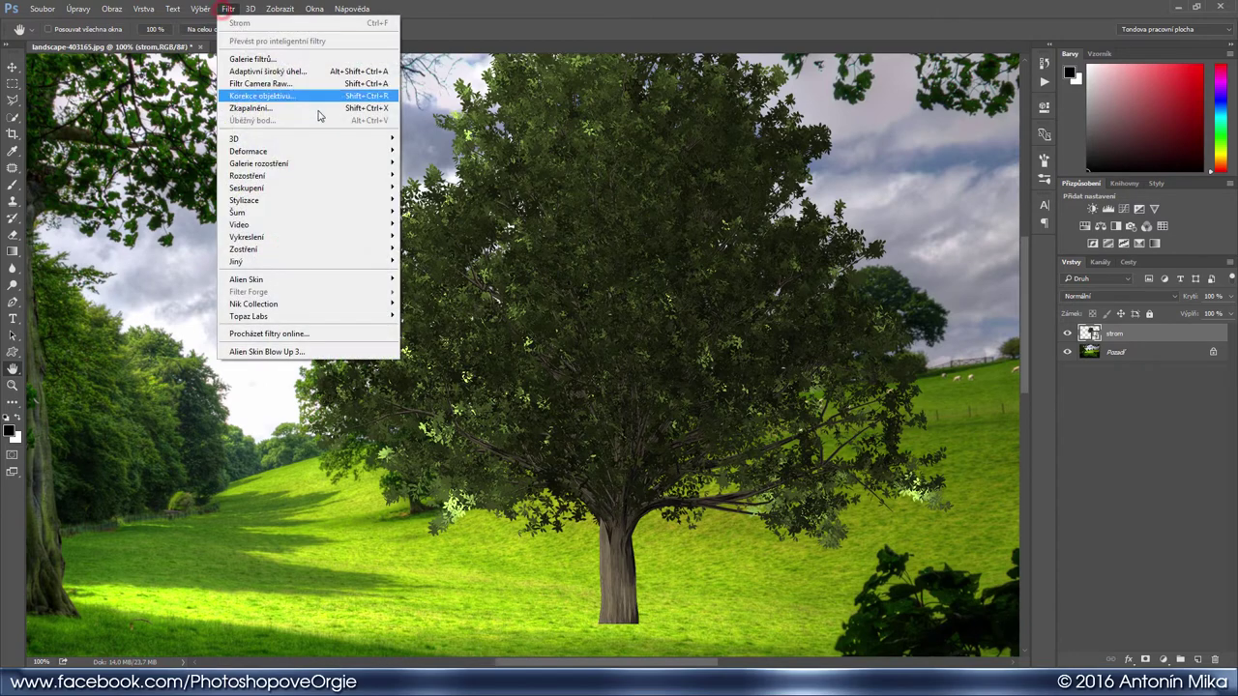
{"action": "left_click", "coordinate": [374, 176]}
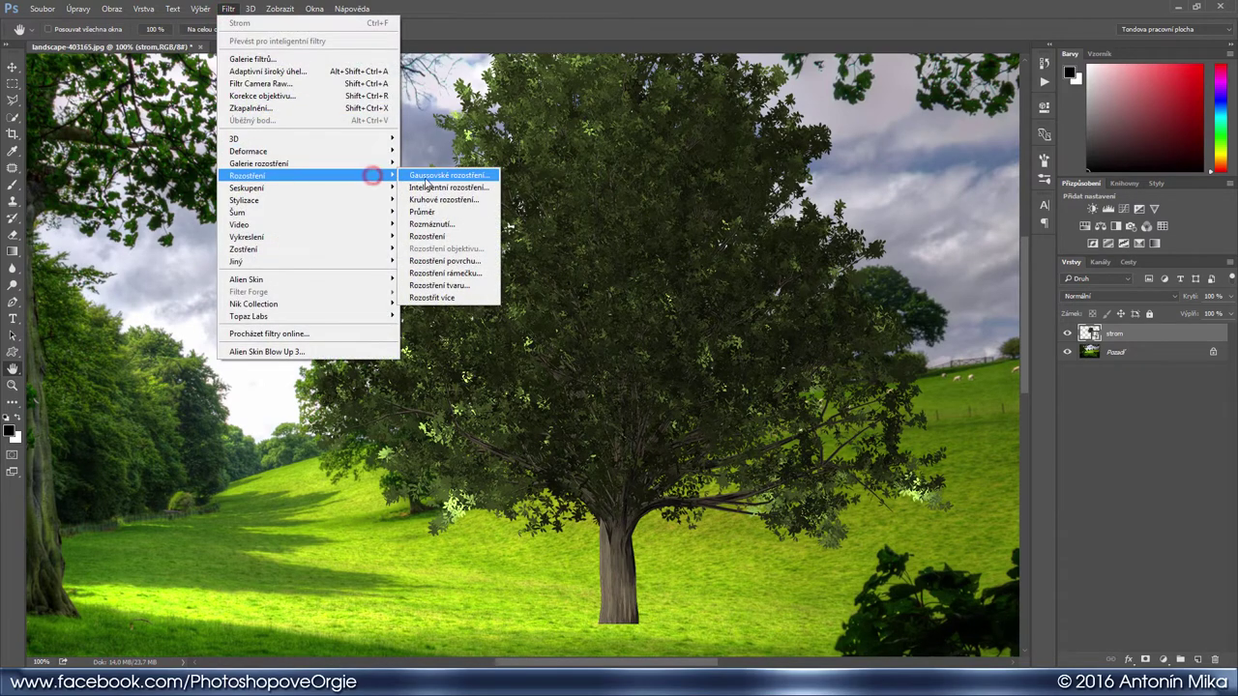
{"action": "left_click", "coordinate": [479, 178]}
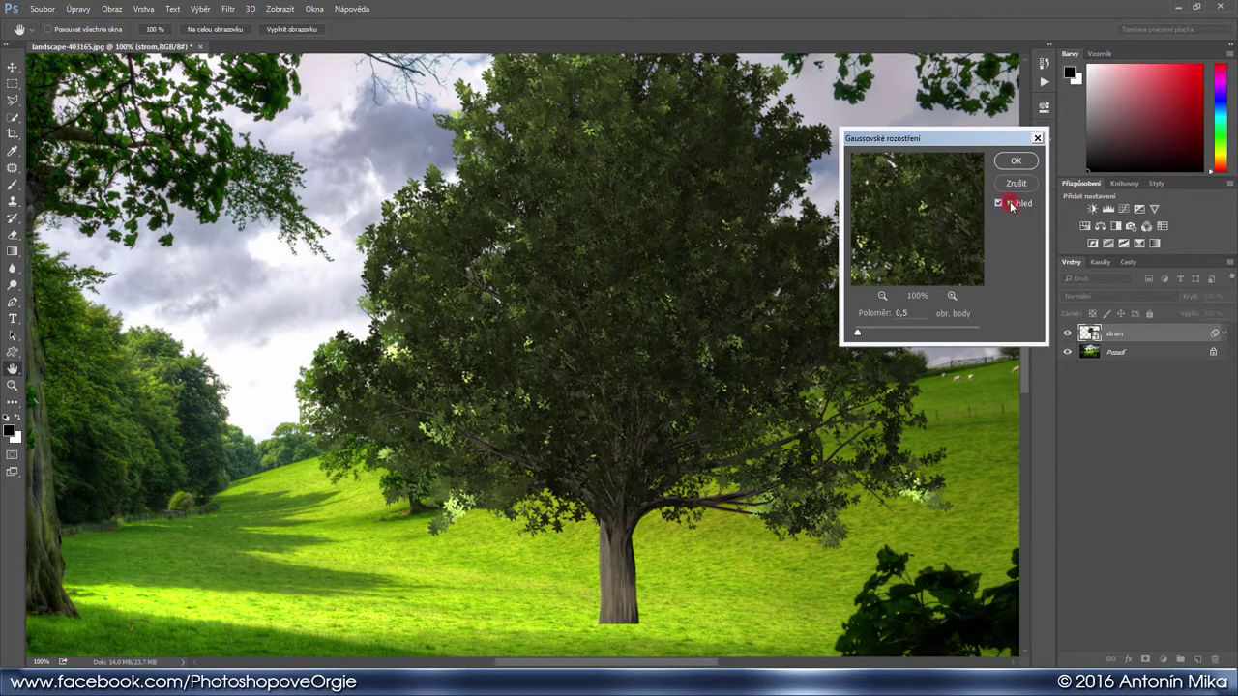
{"action": "left_click", "coordinate": [1011, 160]}
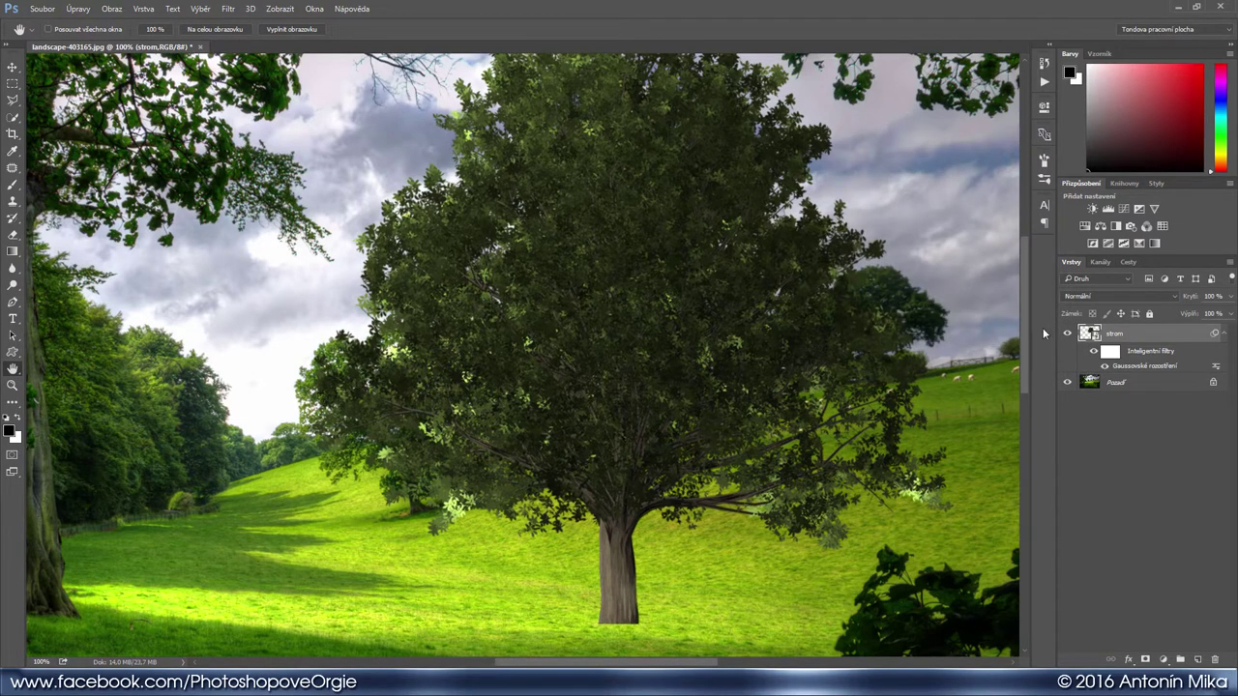
{"action": "key", "text": "ctrl+0"}
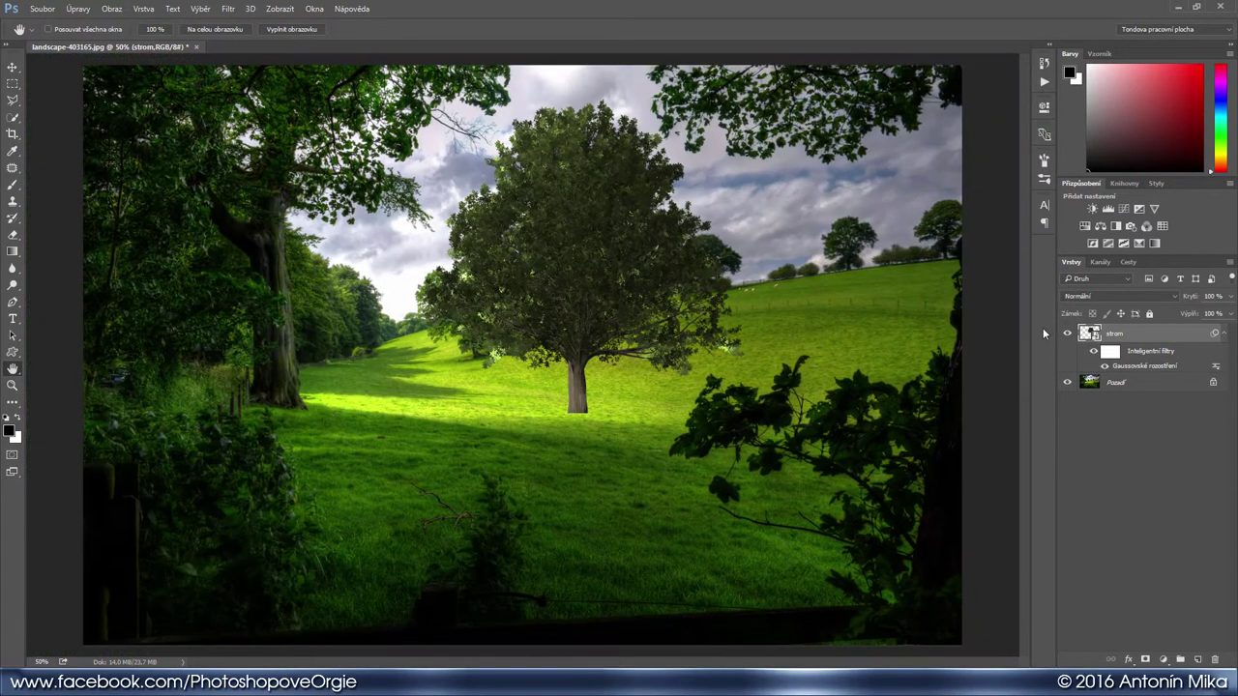
Apply Levels to the tree with input values 10, 1.3 and 200
{"action": "key", "text": "ctrl+l"}
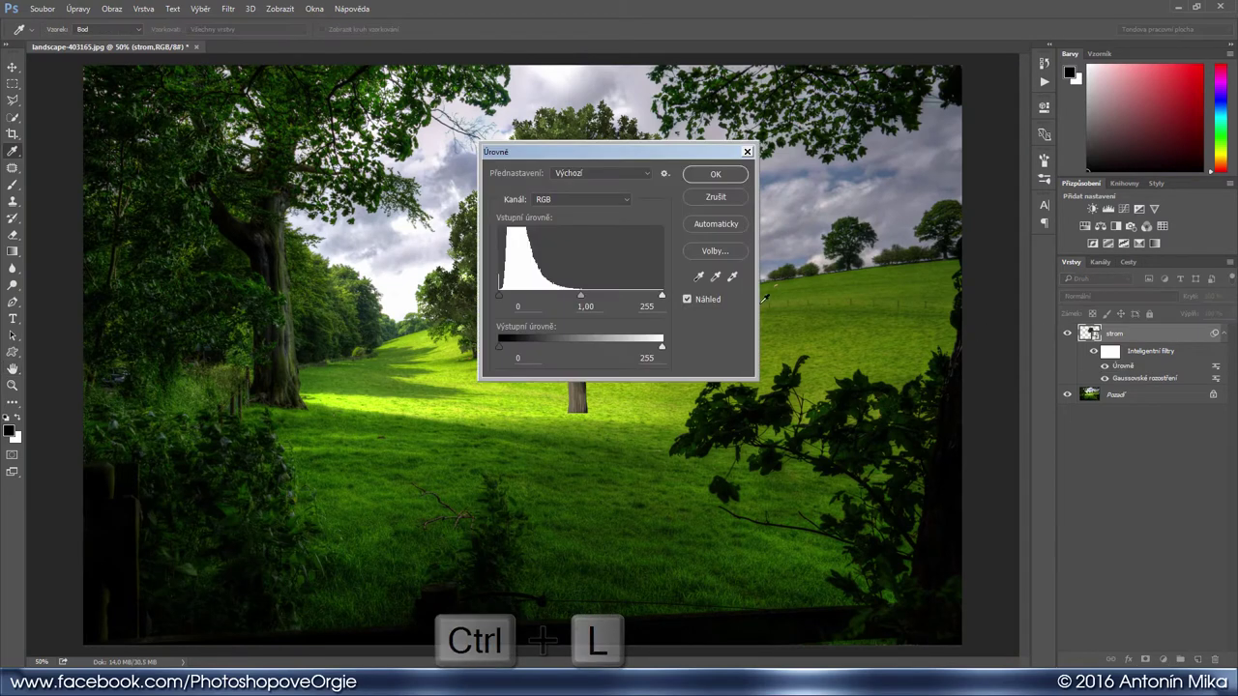
{"action": "left_click_drag", "start_coordinate": [559, 145], "coordinate": [883, 275]}
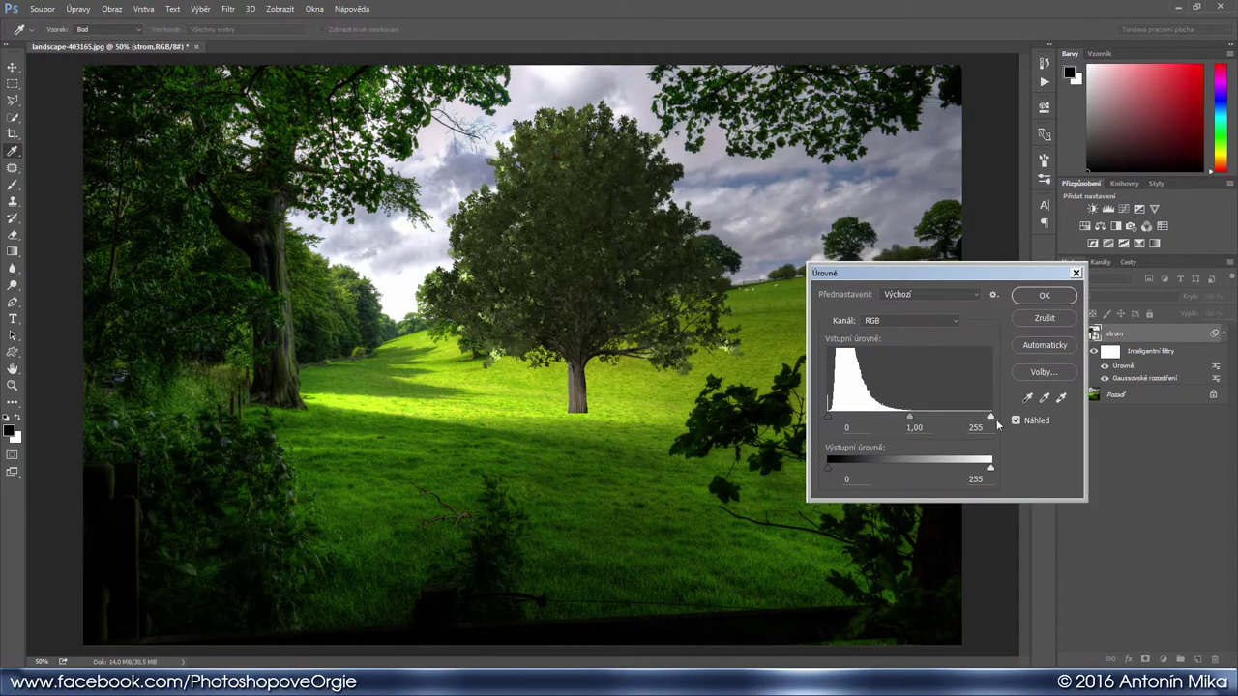
{"action": "left_click_drag", "start_coordinate": [990, 416], "coordinate": [834, 419]}
{"action": "left_click", "coordinate": [1045, 298]}
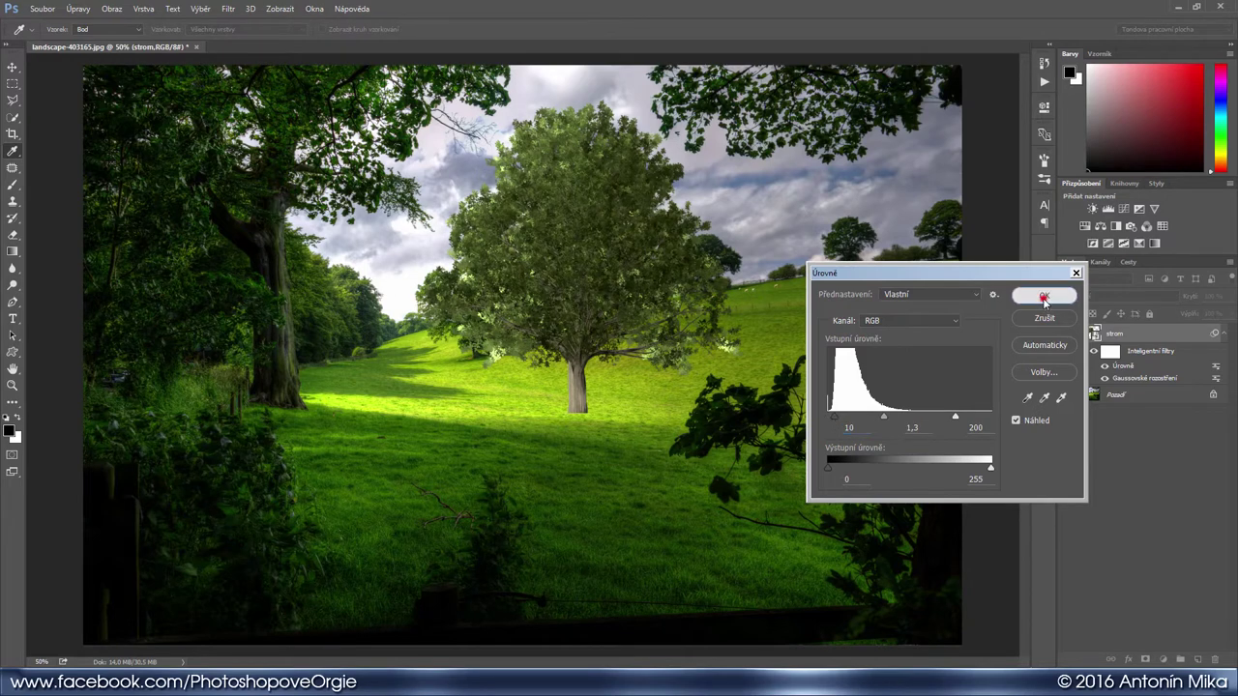
{"action": "key", "text": "h"}
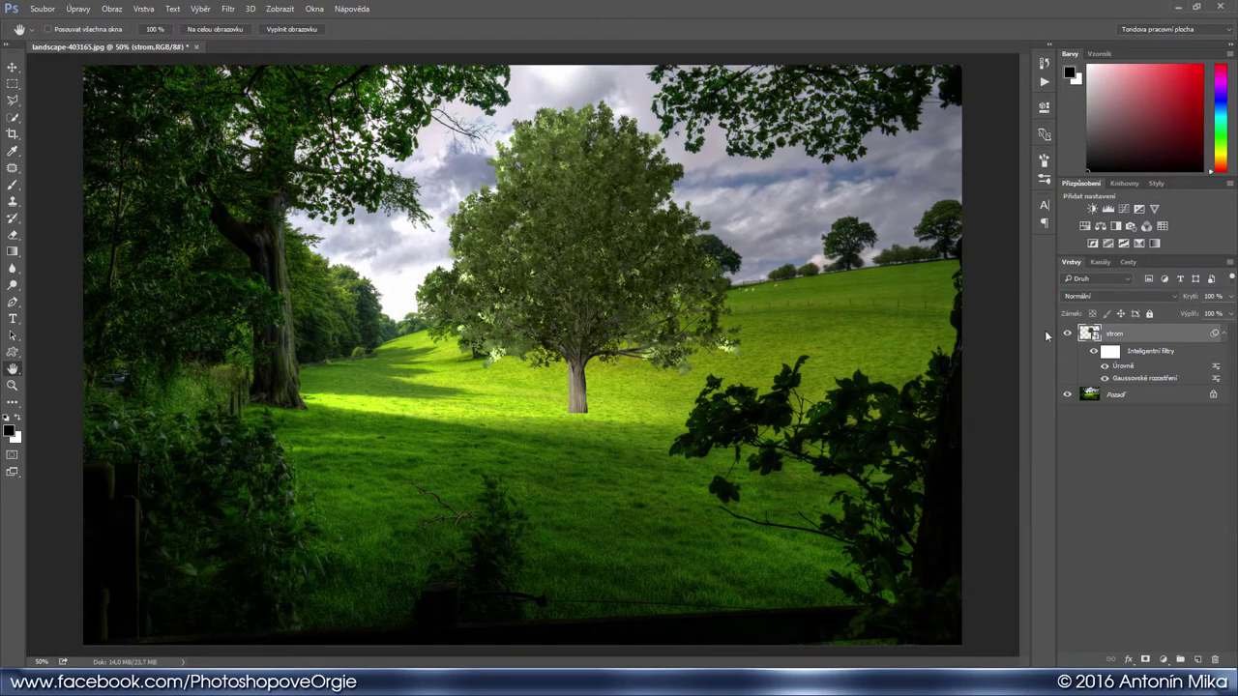
Shift the tree's hue and raise its saturation slightly with Hue/Saturation
{"action": "key", "text": "ctrl+u"}
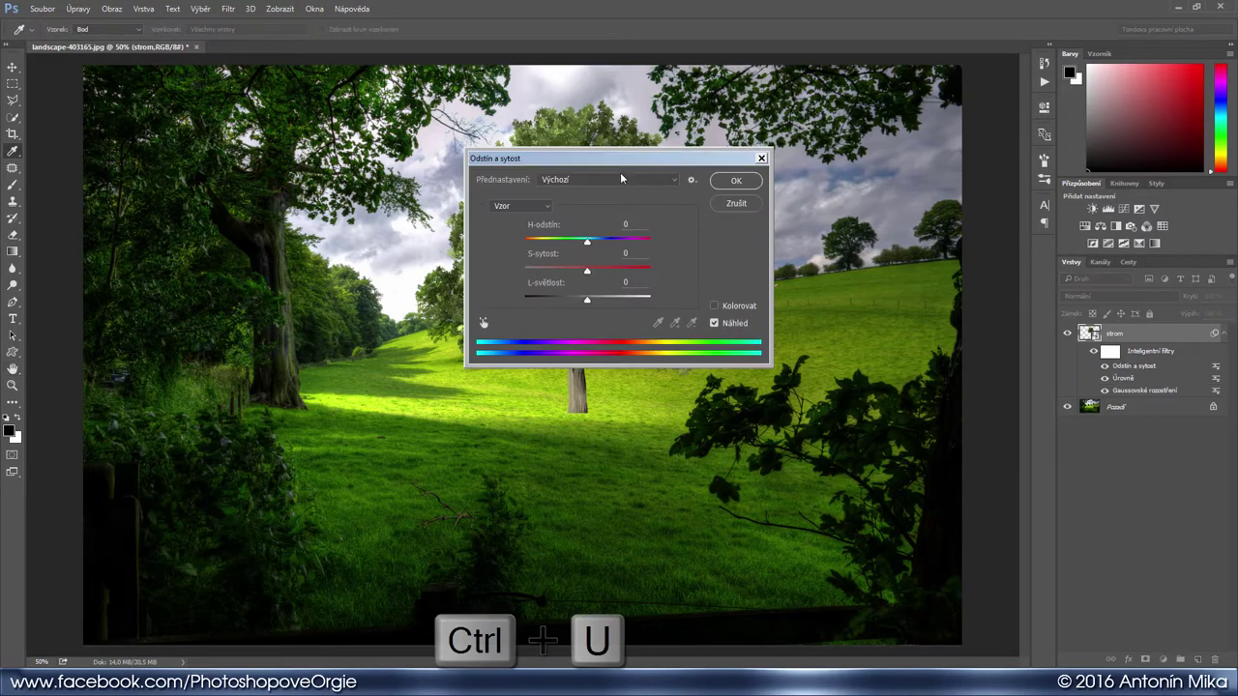
{"action": "left_click_drag", "start_coordinate": [590, 159], "coordinate": [844, 346]}
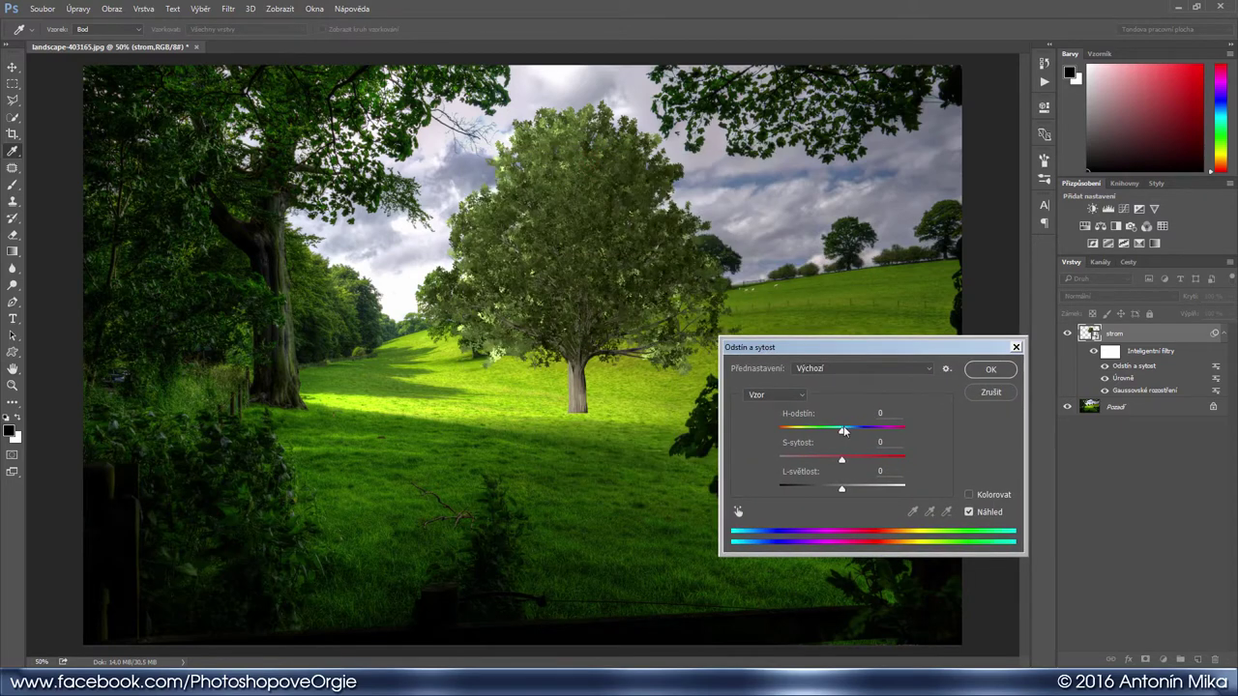
{"action": "left_click_drag", "start_coordinate": [843, 432], "coordinate": [851, 463]}
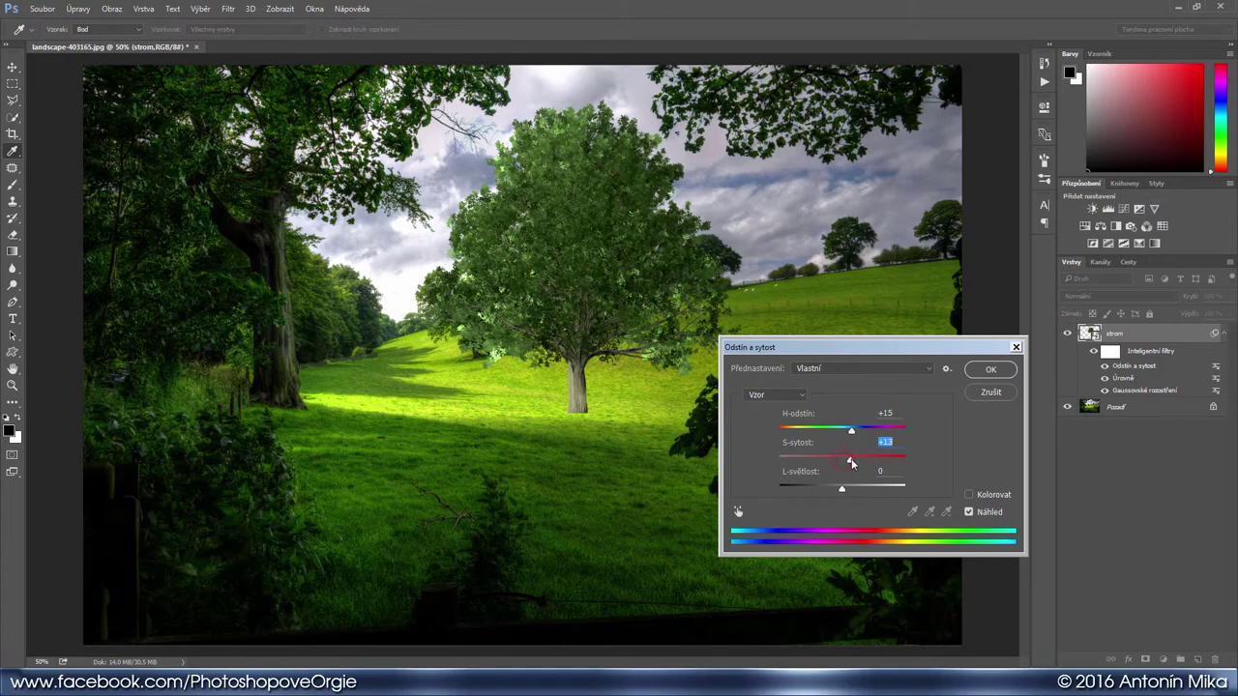
{"action": "left_click", "coordinate": [986, 370]}
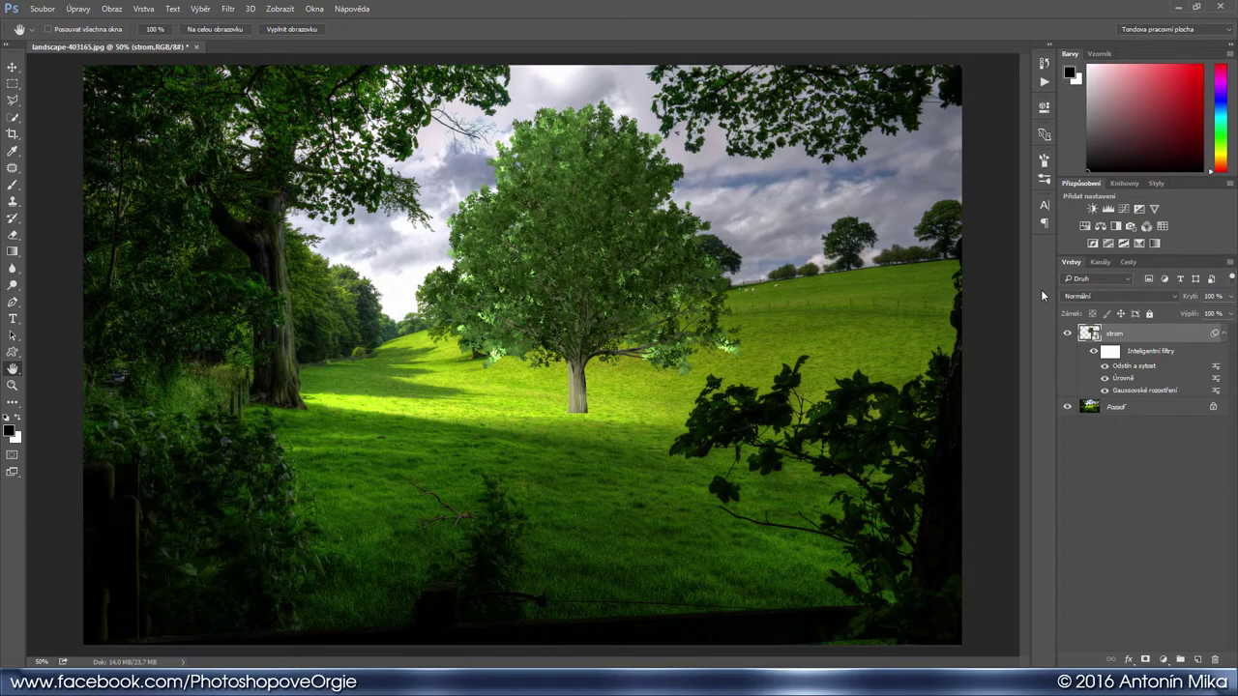
Add a Levels layer with input white 153, clipped to the tree, with an inverted mask
{"action": "left_click", "coordinate": [1108, 208]}
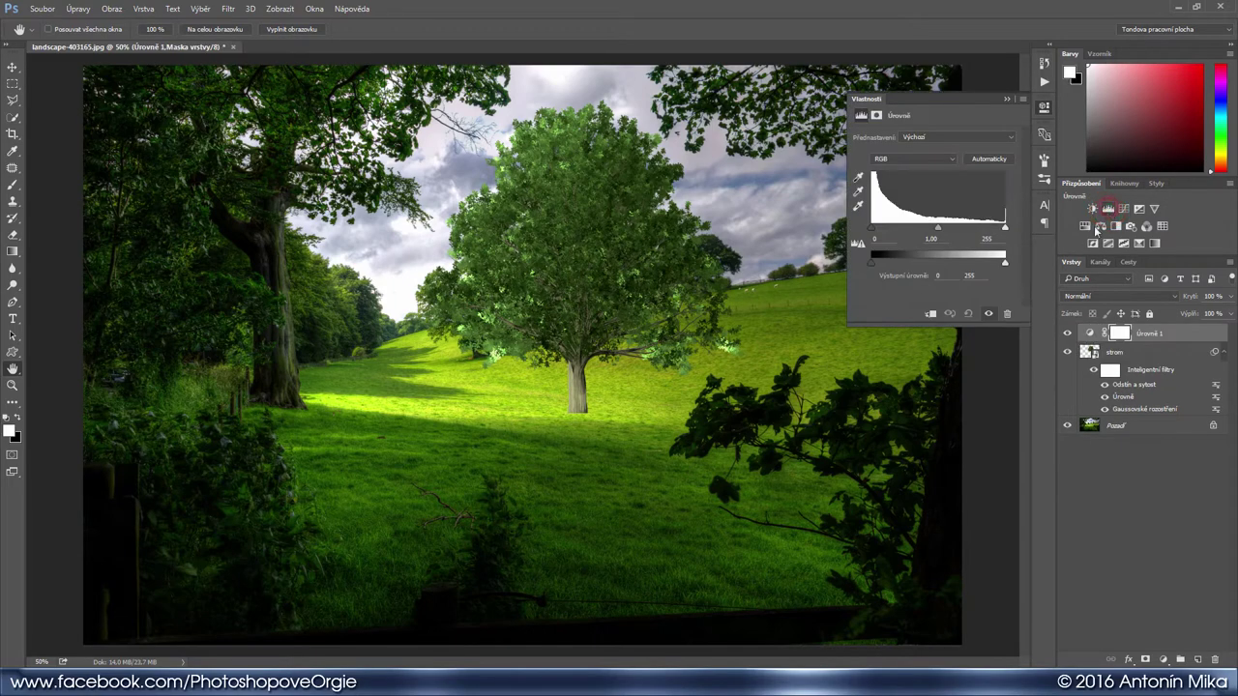
{"action": "left_click_drag", "start_coordinate": [1006, 229], "coordinate": [952, 229]}
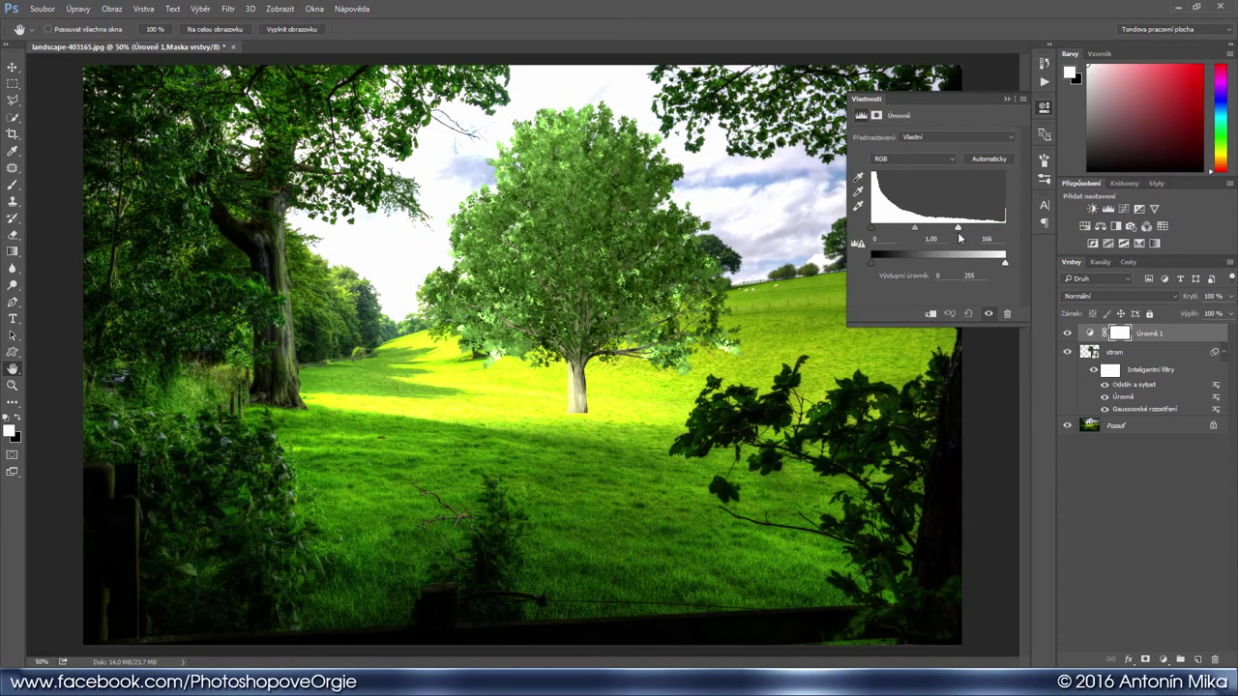
{"action": "key", "text": "ctrl+alt+g"}
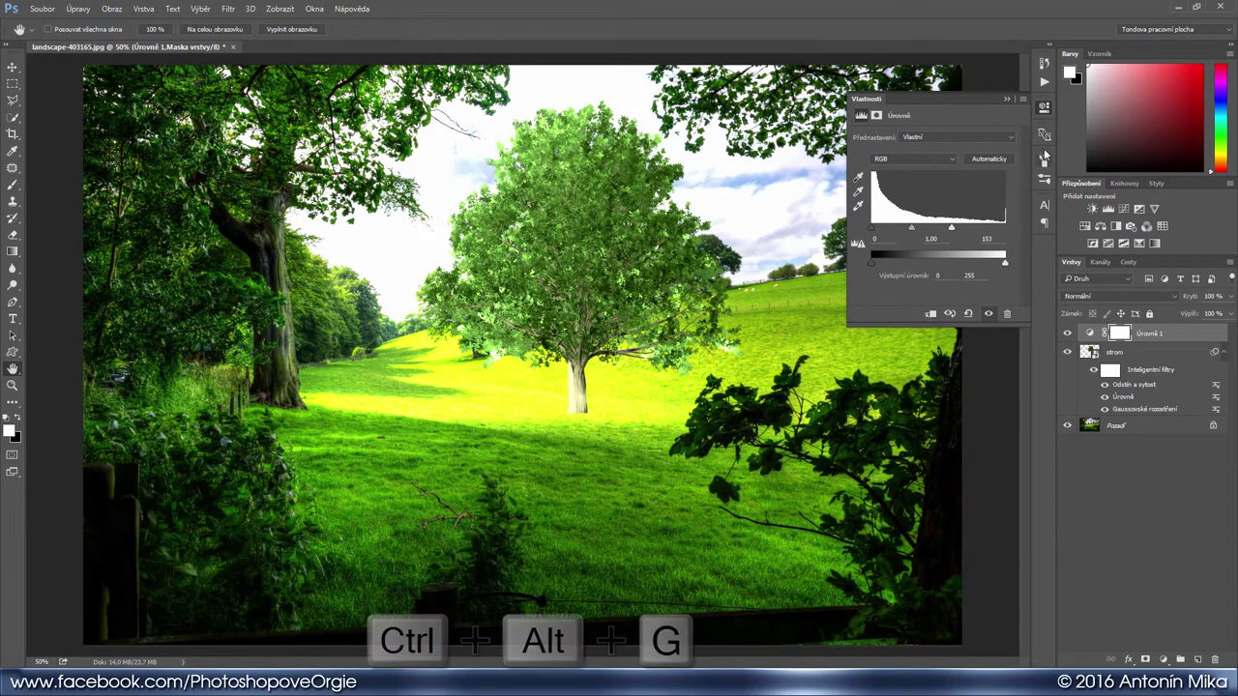
{"action": "left_click", "coordinate": [1044, 107]}
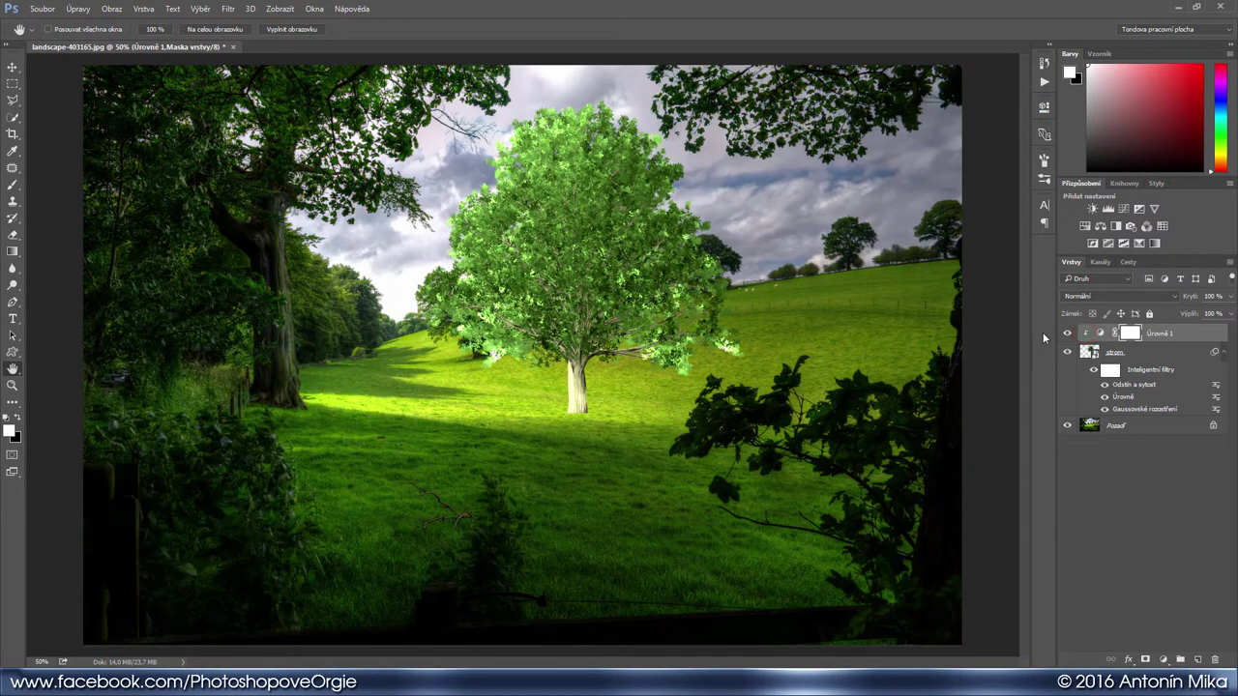
{"action": "key", "text": "ctrl+i"}
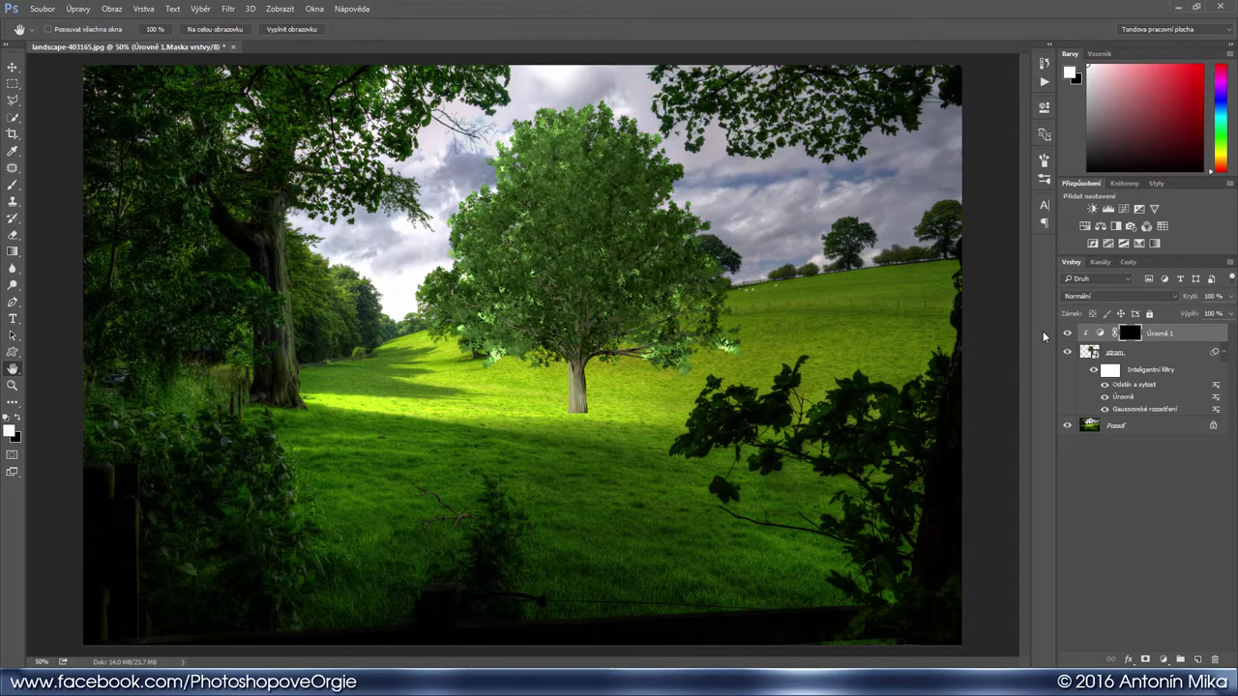
Paint the brightening onto the upper canopy with a 20% opacity, 300 px brush
{"action": "key", "text": "b"}
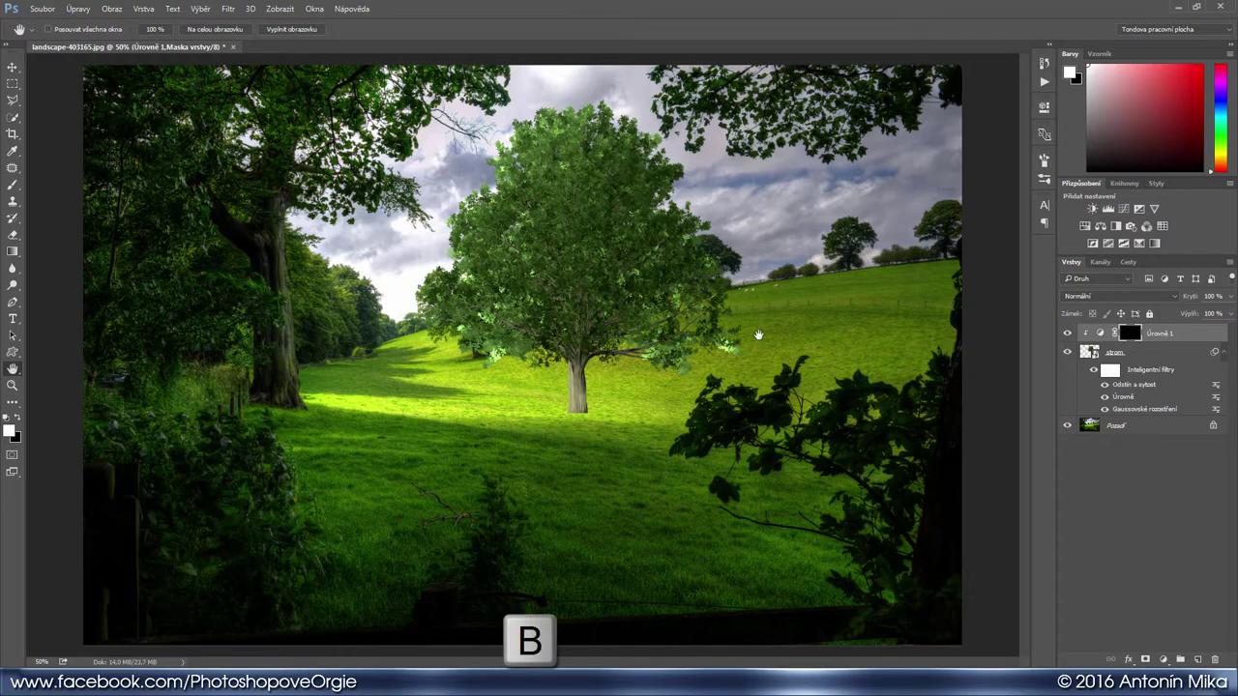
{"action": "right_click", "coordinate": [522, 279]}
{"action": "double_click", "coordinate": [559, 340]}
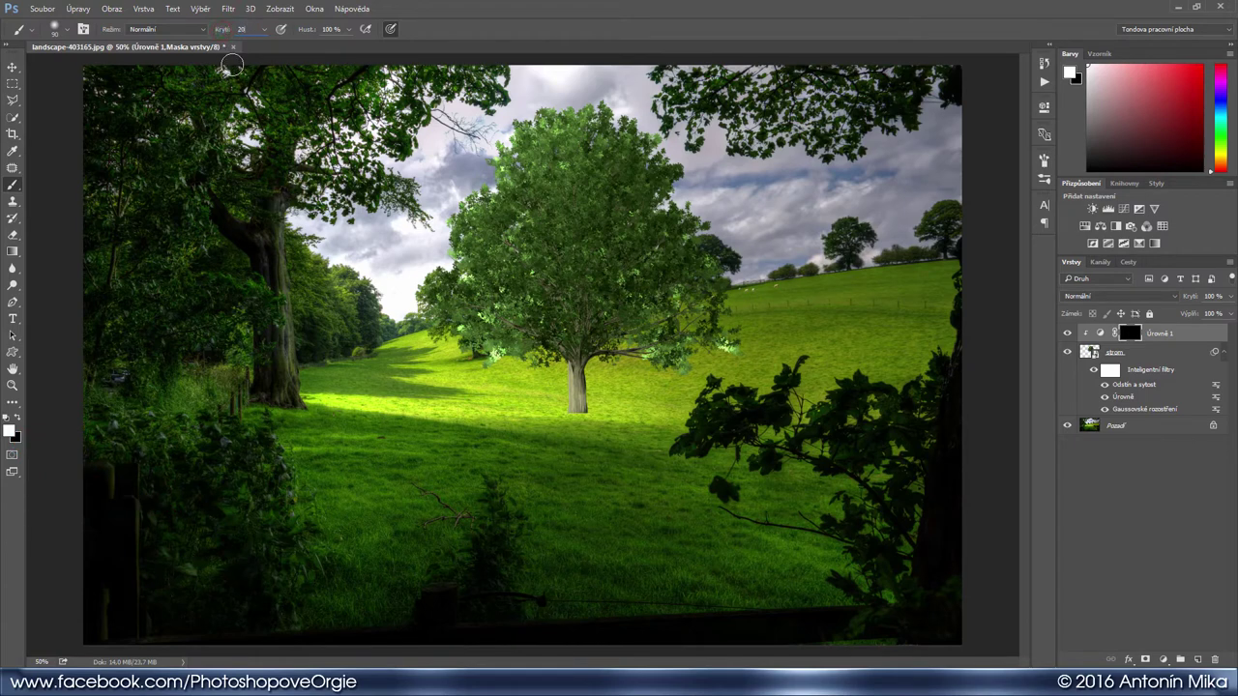
{"action": "key", "text": "2"}
{"action": "key", "text": "bracketright"}
{"action": "key", "text": "bracketright"}
{"action": "key", "text": "bracketright"}
{"action": "mouse_move", "coordinate": [488, 241]}
{"action": "left_mouse_down"}
{"action": "mouse_move", "coordinate": [600, 146]}
{"action": "mouse_move", "coordinate": [553, 180]}
{"action": "mouse_move", "coordinate": [523, 134]}
{"action": "mouse_move", "coordinate": [387, 235]}
{"action": "mouse_move", "coordinate": [414, 261]}
{"action": "mouse_move", "coordinate": [491, 159]}
{"action": "mouse_move", "coordinate": [646, 163]}
{"action": "left_mouse_up"}
{"action": "key", "text": "bracketleft"}
{"action": "key", "text": "bracketleft"}
{"action": "key", "text": "bracketleft"}
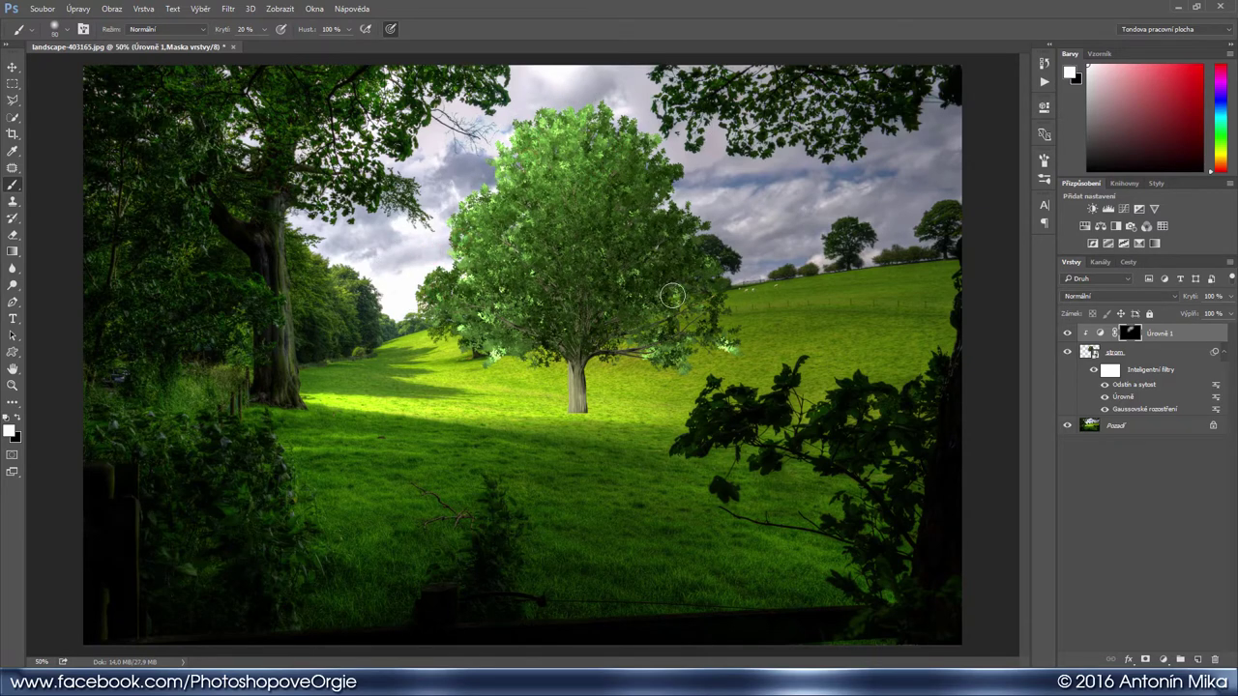
{"action": "left_click", "coordinate": [1066, 334]}
{"action": "left_click", "coordinate": [1067, 333]}
{"action": "left_click", "coordinate": [1066, 333]}
Set the Levels layer to Světlost blending and compare the tree with and without it
{"action": "left_click", "coordinate": [1139, 297]}
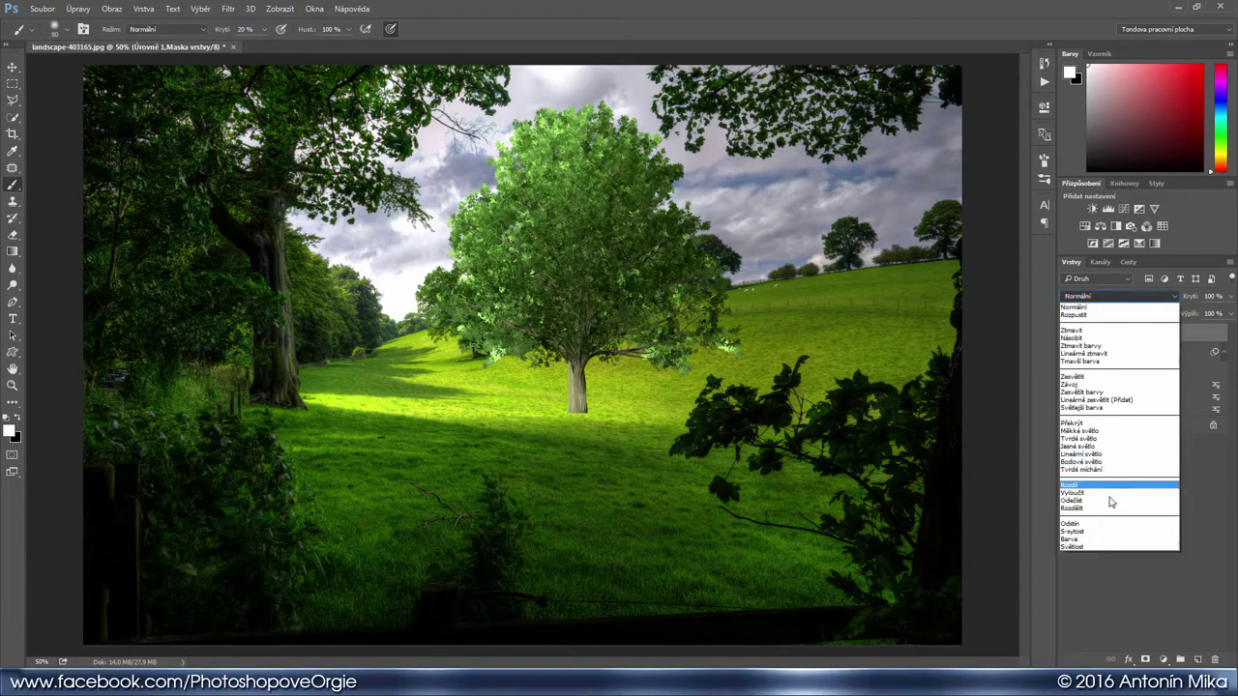
{"action": "left_click", "coordinate": [1090, 549]}
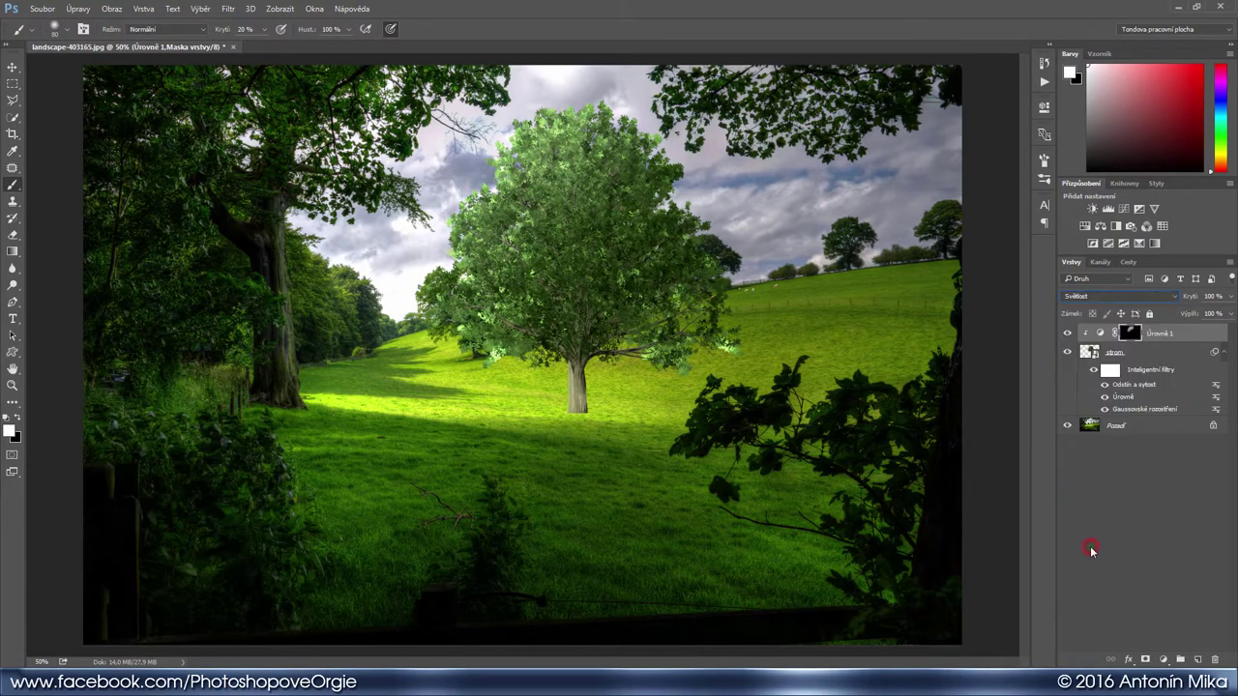
{"action": "double_click", "coordinate": [1066, 333]}
{"action": "left_click", "coordinate": [1108, 210]}
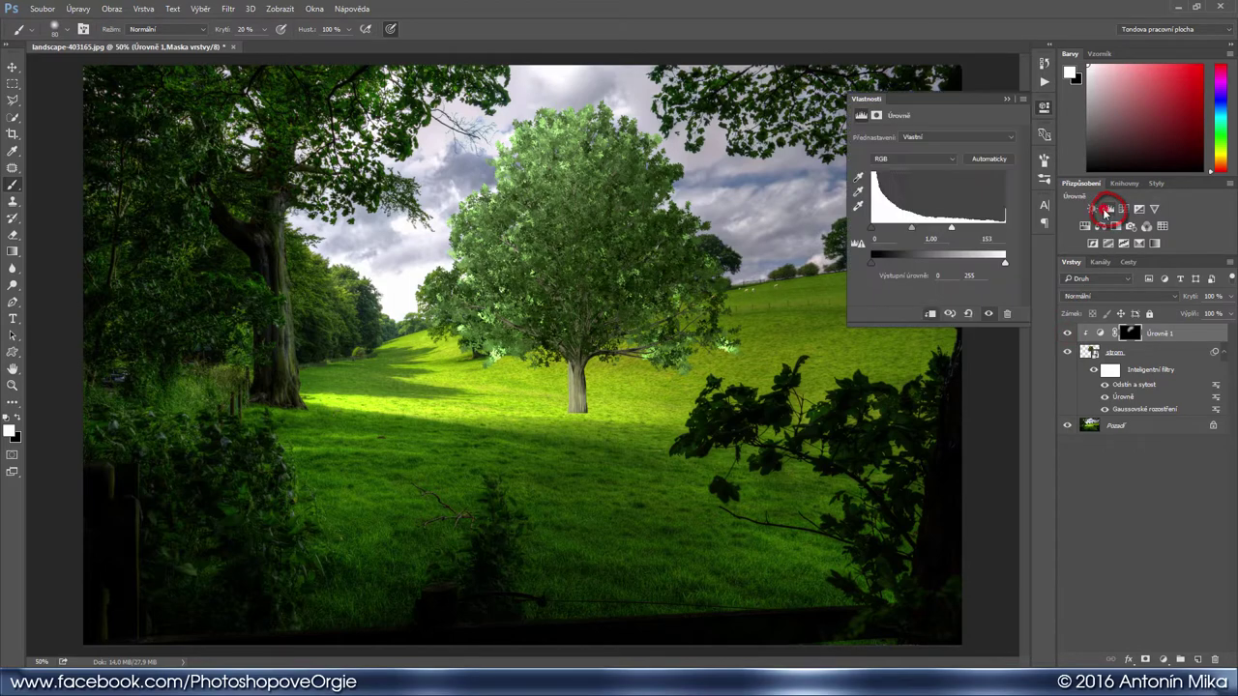
Set the second Levels output white to 74, clip it to the tree, and invert its mask
{"action": "left_click_drag", "start_coordinate": [1004, 265], "coordinate": [909, 264]}
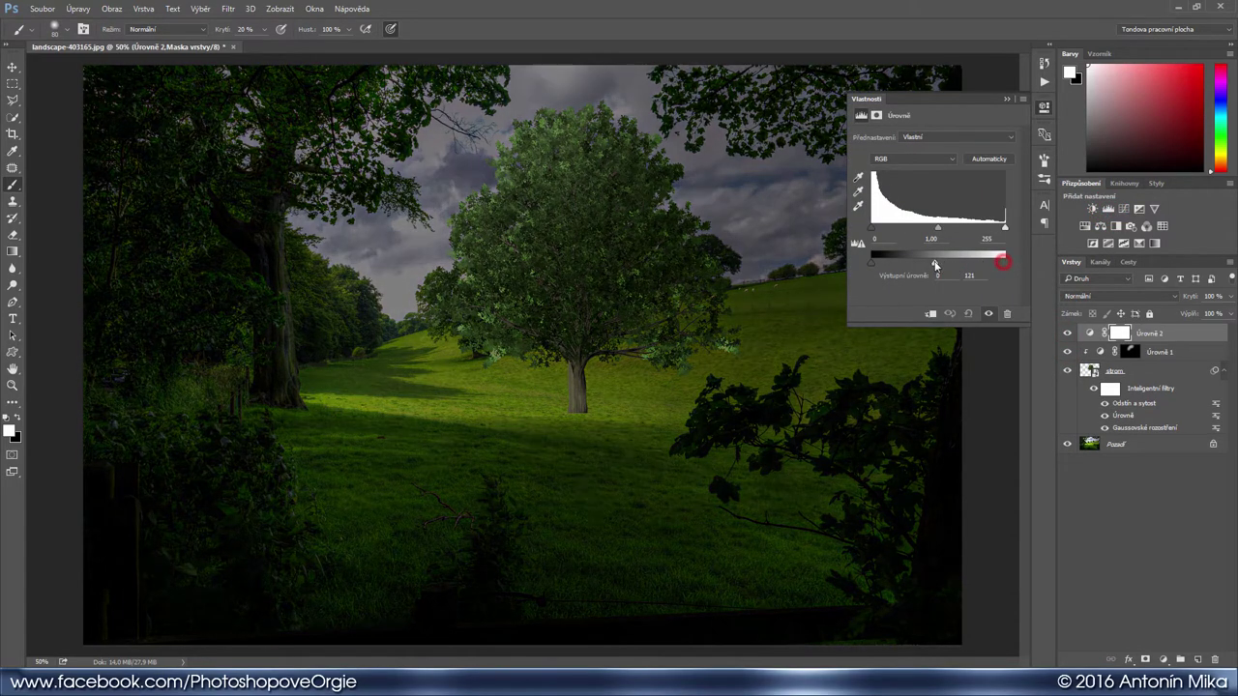
{"action": "key", "text": "ctrl+alt+g"}
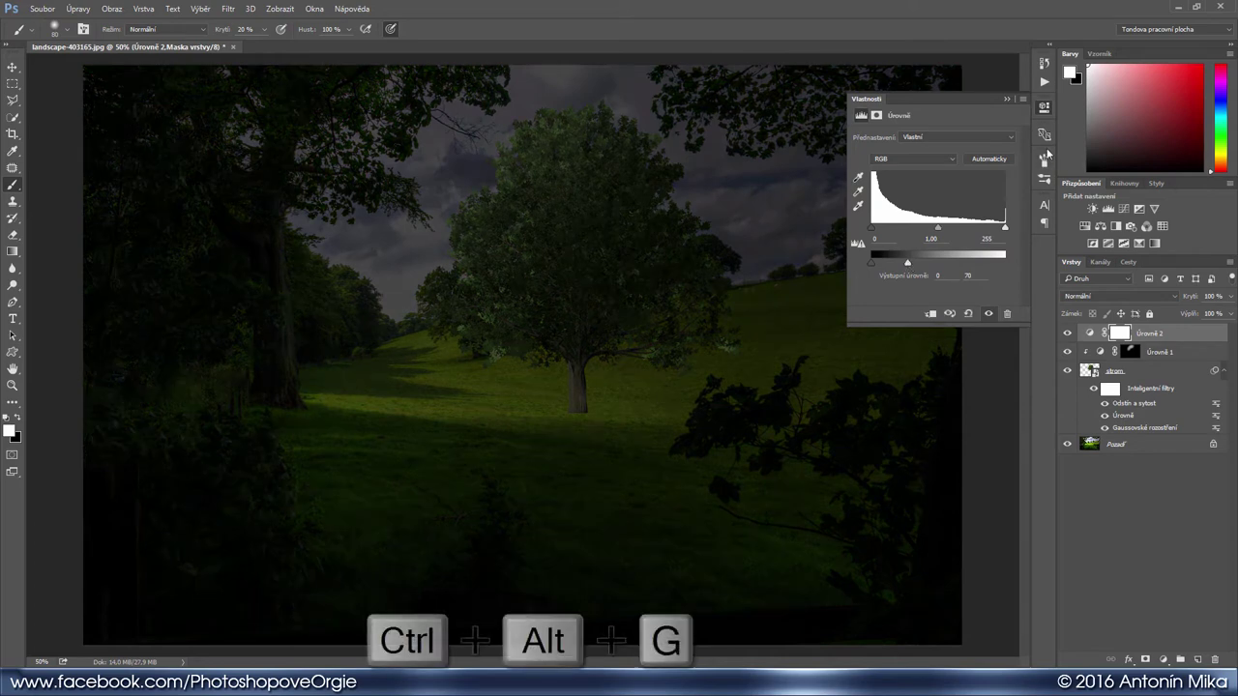
{"action": "left_click", "coordinate": [1043, 108]}
{"action": "key", "text": "ctrl+i"}
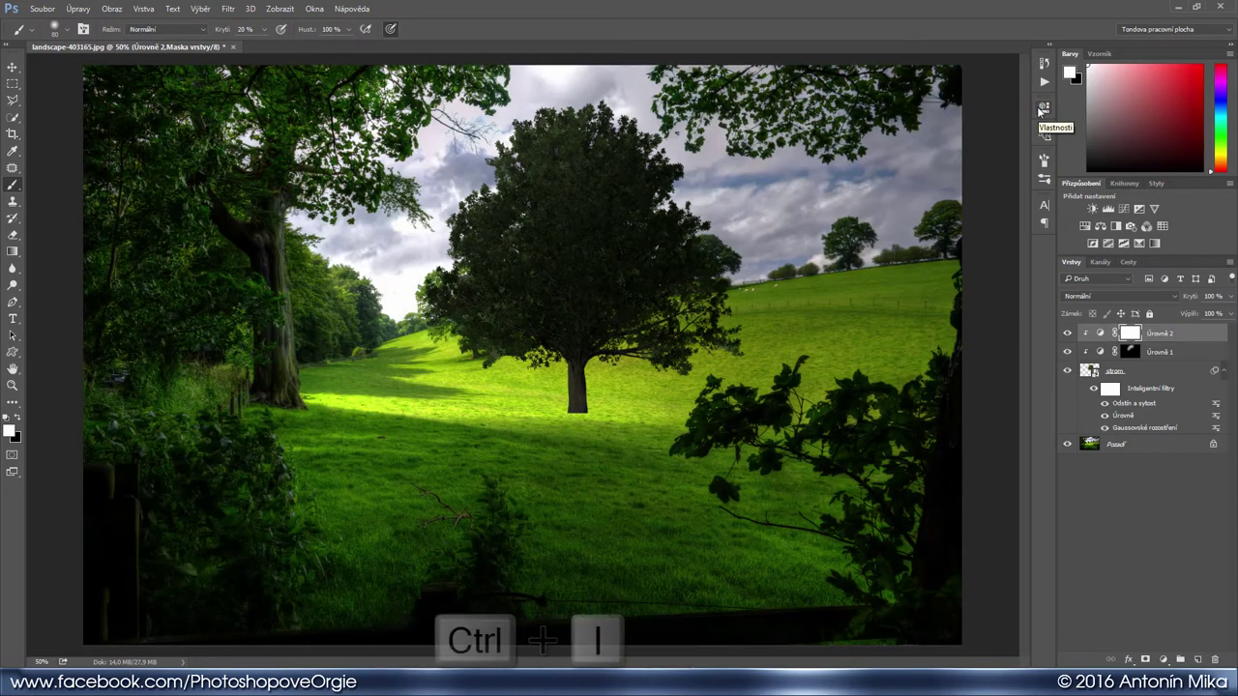
Paint shading onto the trunk, lower branches and parts of the crown, enlarging the brush to 250
{"action": "left_click_drag", "start_coordinate": [600, 373], "coordinate": [503, 320]}
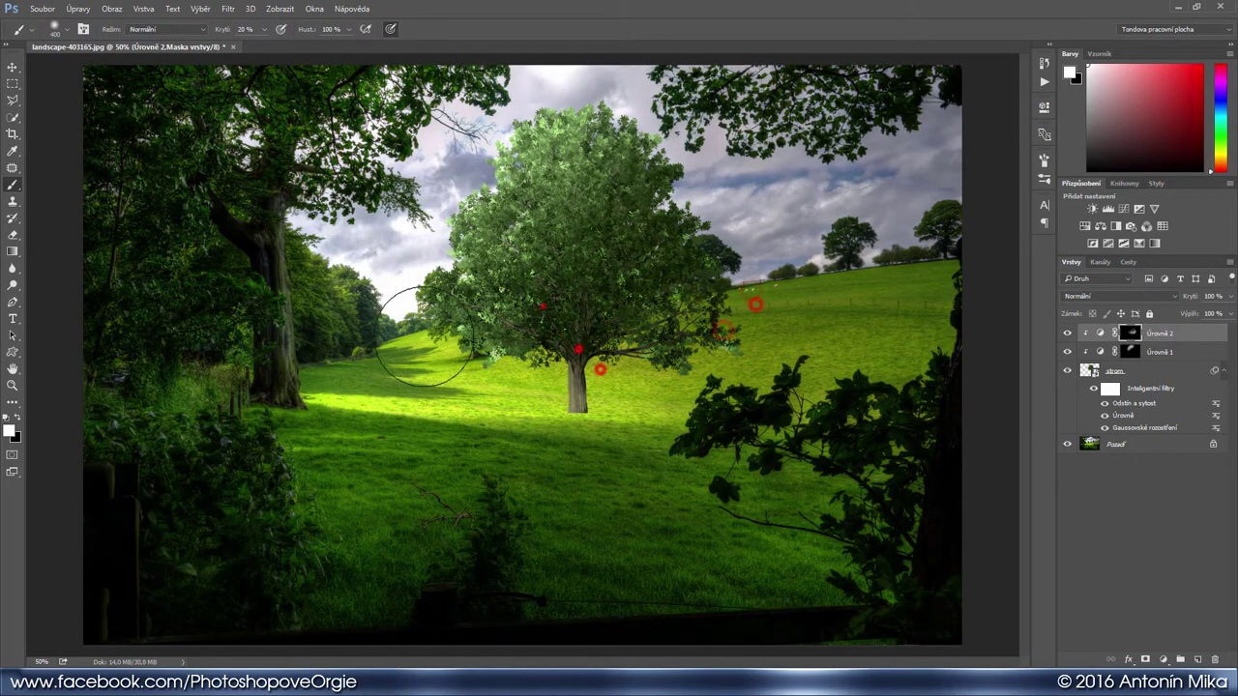
{"action": "mouse_move", "coordinate": [581, 353]}
{"action": "left_mouse_down"}
{"action": "mouse_move", "coordinate": [663, 248]}
{"action": "mouse_move", "coordinate": [566, 329]}
{"action": "mouse_move", "coordinate": [730, 348]}
{"action": "left_mouse_up"}
{"action": "left_click_drag", "start_coordinate": [487, 356], "coordinate": [479, 324]}
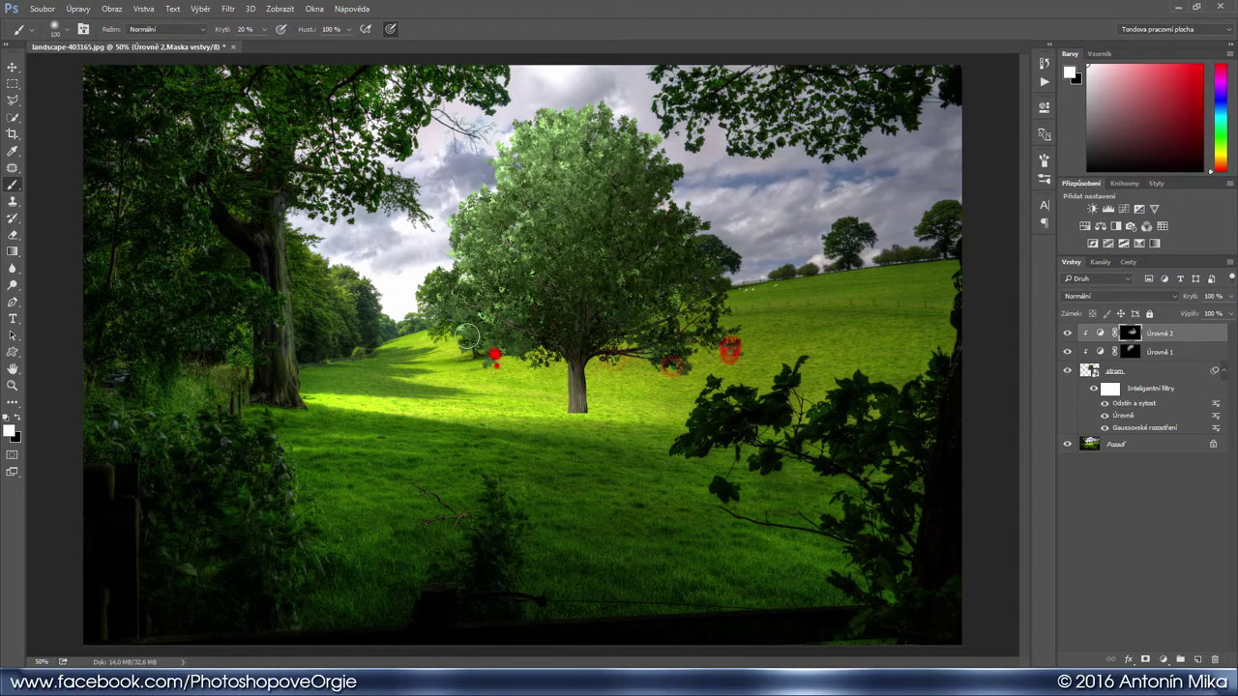
{"action": "left_click_drag", "start_coordinate": [572, 360], "coordinate": [588, 385]}
{"action": "key", "text": "bracketright"}
{"action": "key", "text": "bracketright"}
{"action": "key", "text": "bracketright"}
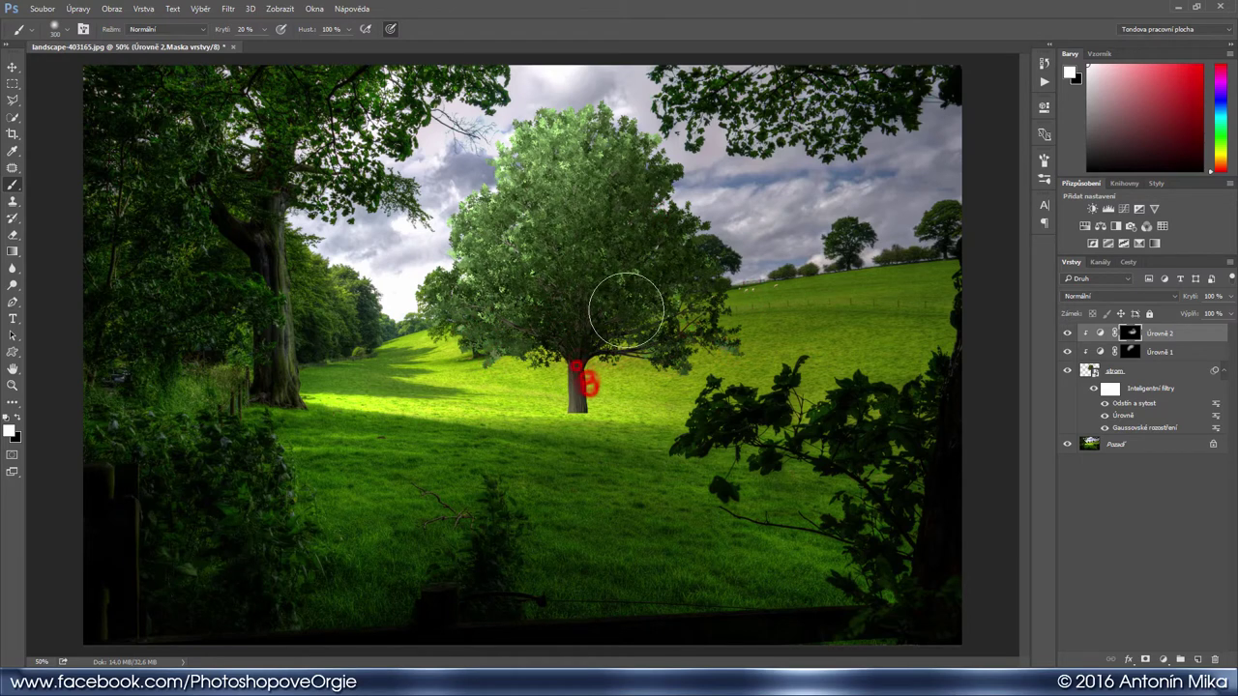
{"action": "left_click_drag", "start_coordinate": [677, 351], "coordinate": [724, 277]}
{"action": "left_click_drag", "start_coordinate": [613, 212], "coordinate": [594, 284]}
{"action": "left_click", "coordinate": [599, 271]}
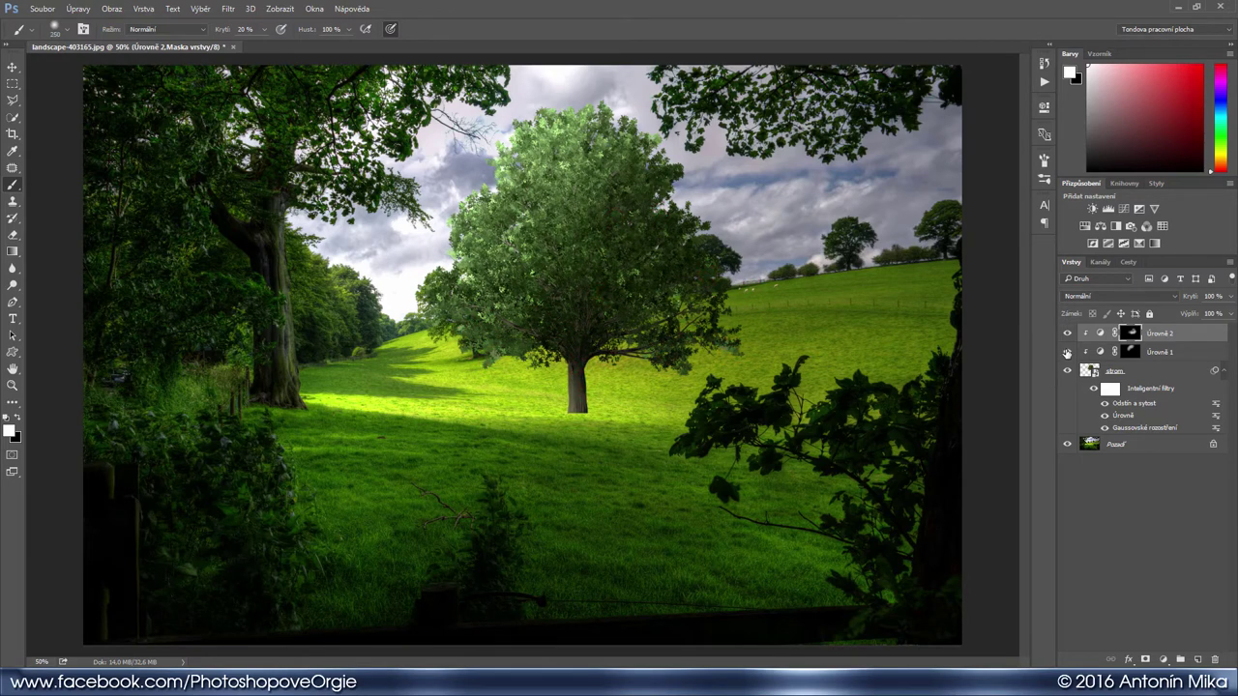
Hide and show the two Levels adjustments to compare the shading
{"action": "mouse_move", "coordinate": [1067, 353]}
{"action": "left_mouse_down"}
{"action": "mouse_move", "coordinate": [1067, 335]}
{"action": "mouse_move", "coordinate": [1069, 352]}
{"action": "left_mouse_up"}
{"action": "left_click", "coordinate": [1068, 352]}
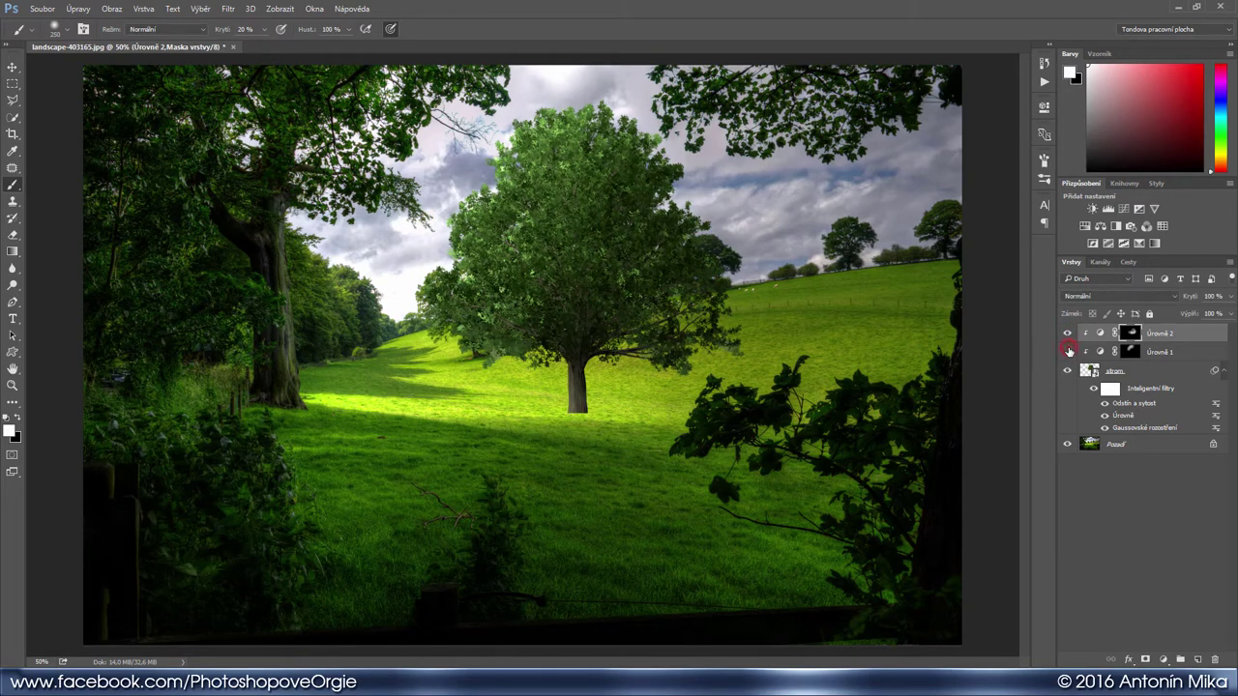
{"action": "left_click", "coordinate": [1093, 209]}
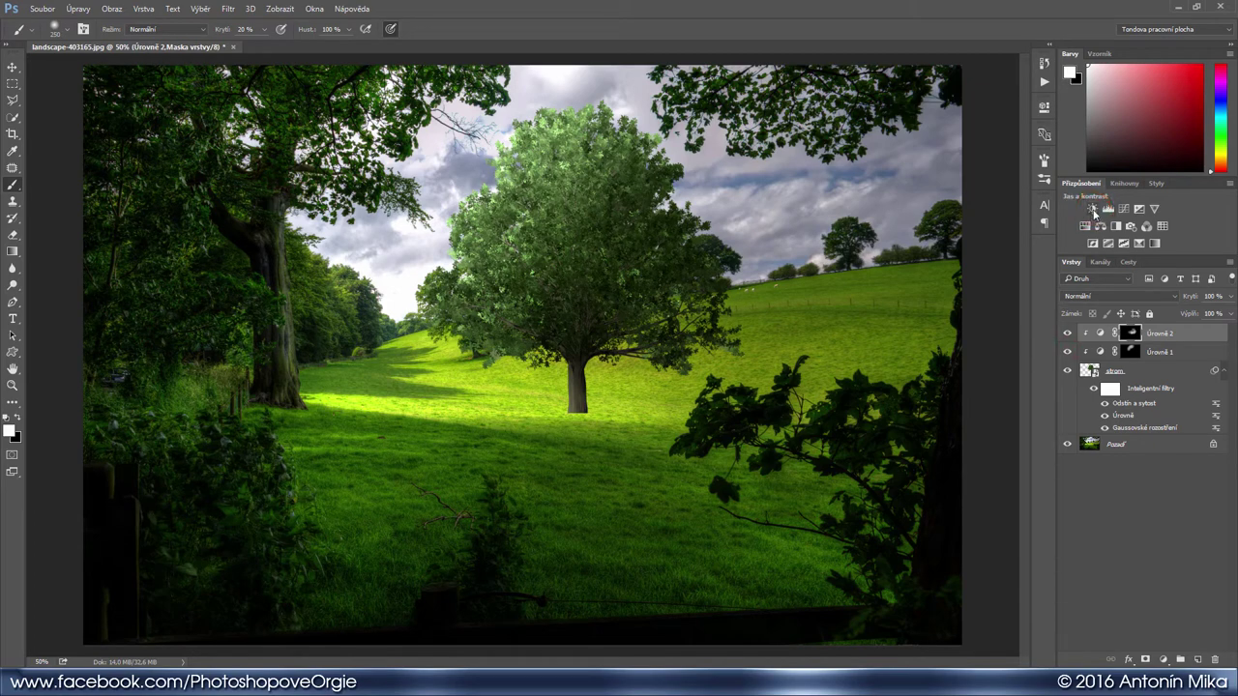
Add a Brightness/Contrast layer clipped to the oak with contrast 23, then toggle the tree to compare
{"action": "left_click", "coordinate": [1092, 209]}
{"action": "key", "text": "ctrl+alt+g"}
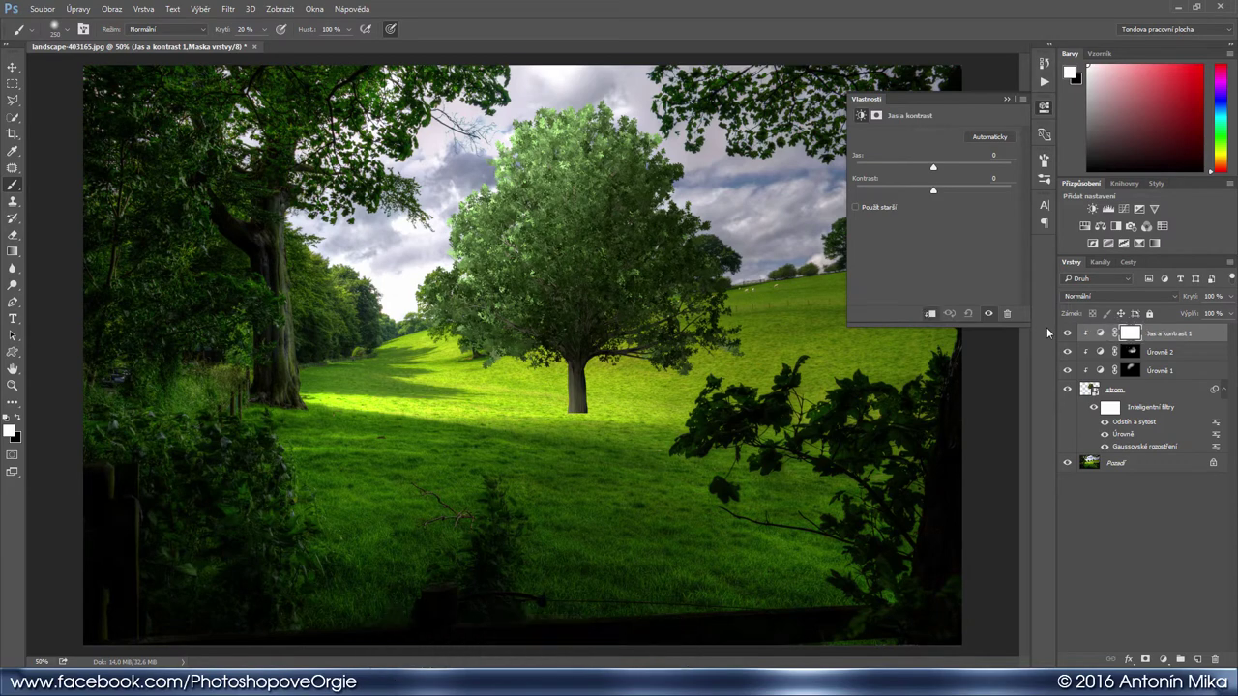
{"action": "left_click_drag", "start_coordinate": [933, 193], "coordinate": [957, 196]}
{"action": "left_click", "coordinate": [1041, 328]}
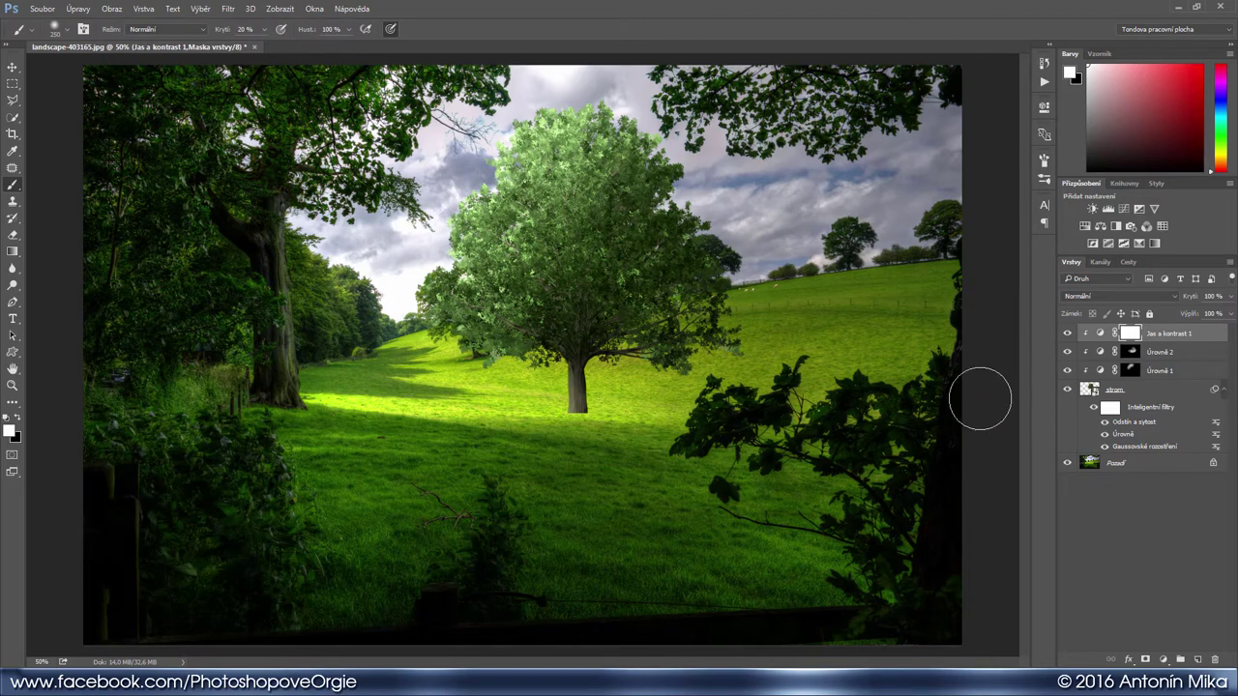
{"action": "left_click", "coordinate": [1069, 390]}
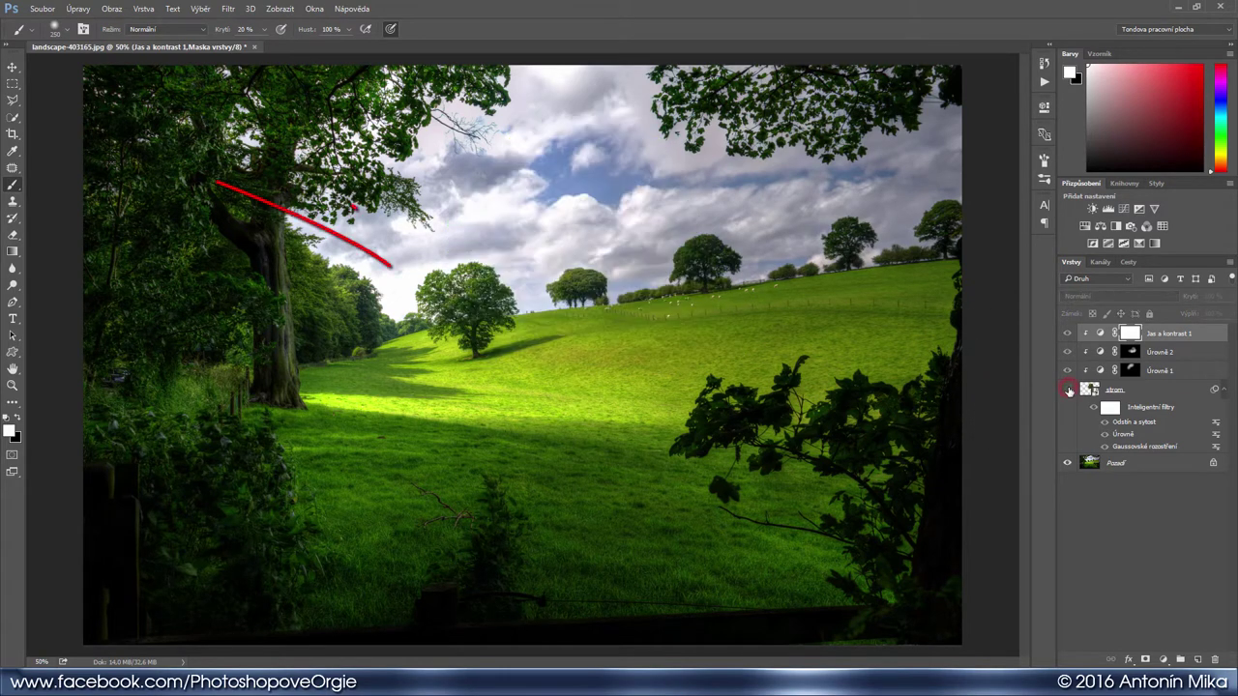
{"action": "left_click", "coordinate": [1069, 390]}
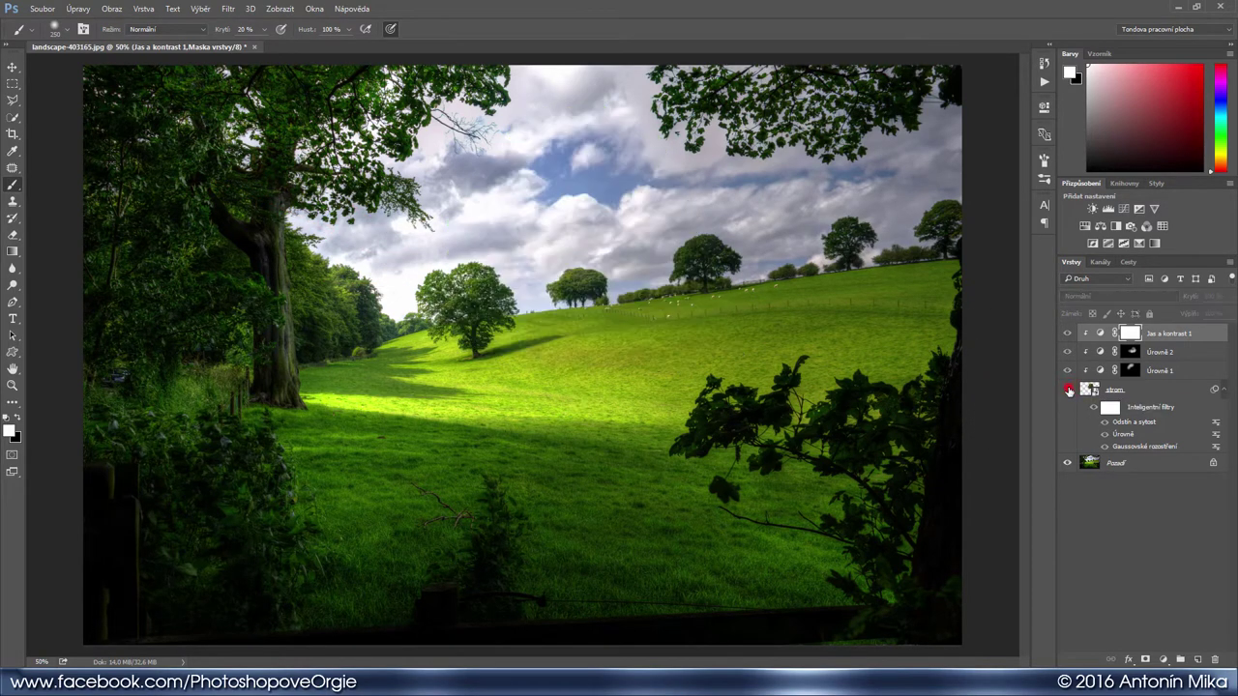
{"action": "left_click", "coordinate": [1069, 390]}
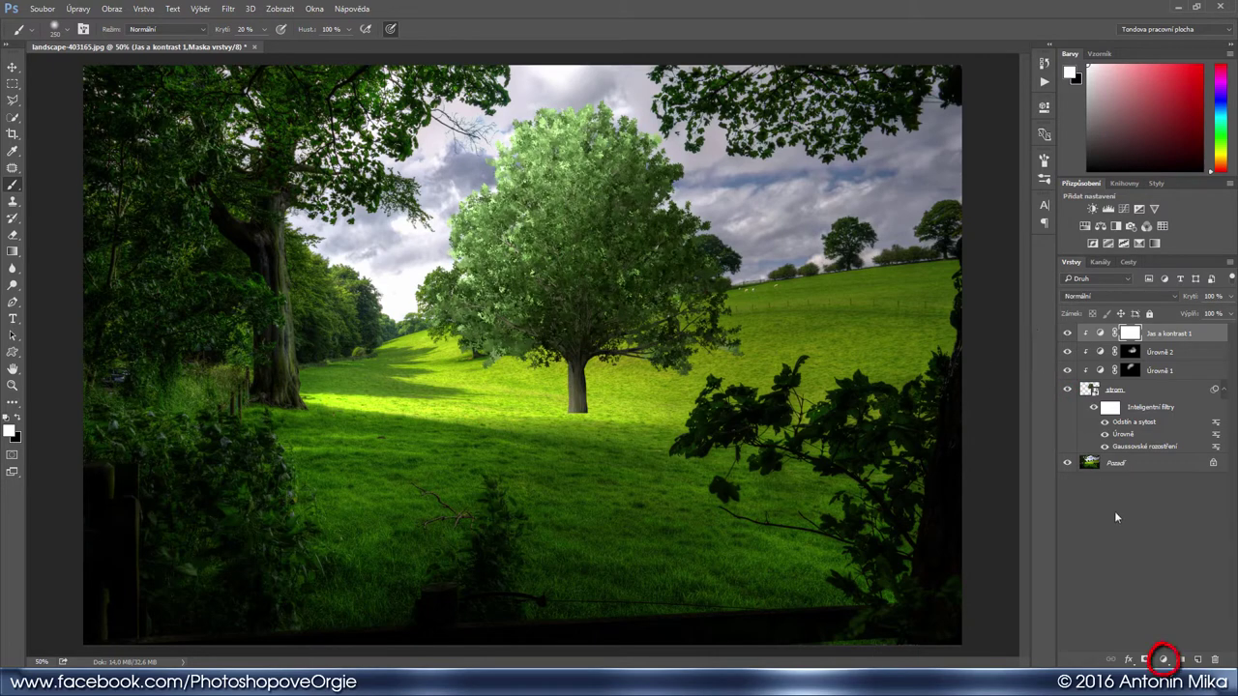
Add a 7a9624 olive-green solid colour fill clipped to the oak, blending as Multiply
{"action": "left_click", "coordinate": [1163, 660]}
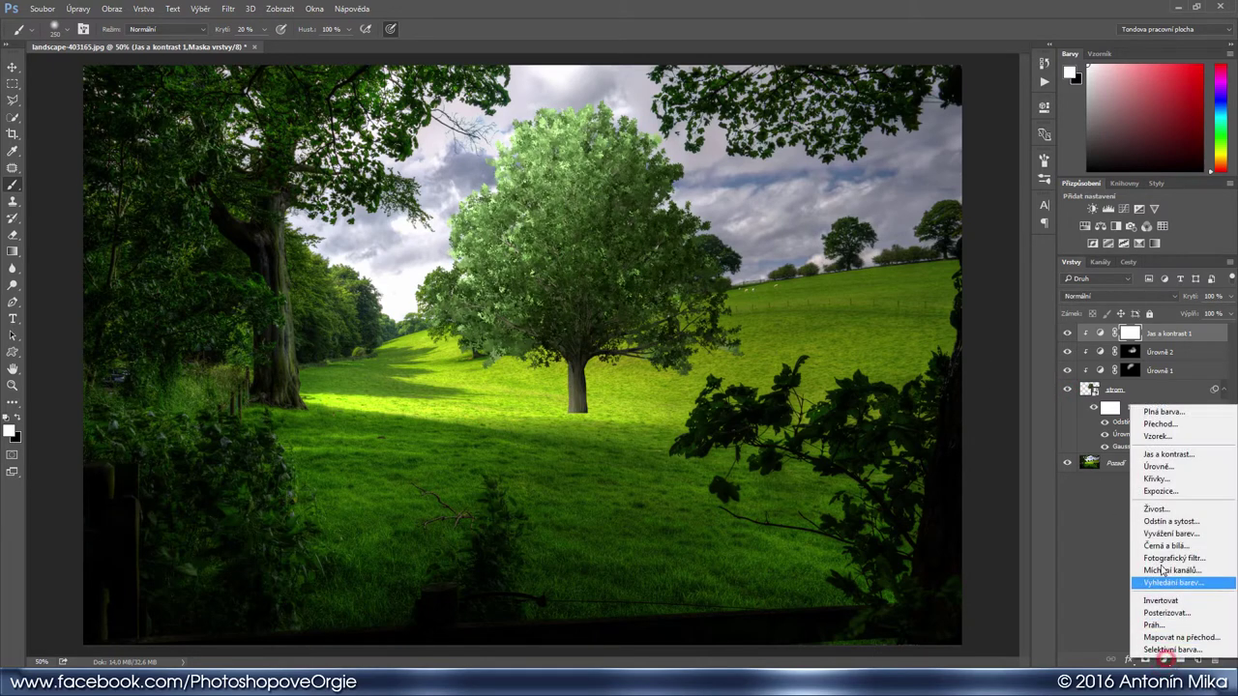
{"action": "left_click", "coordinate": [1163, 412]}
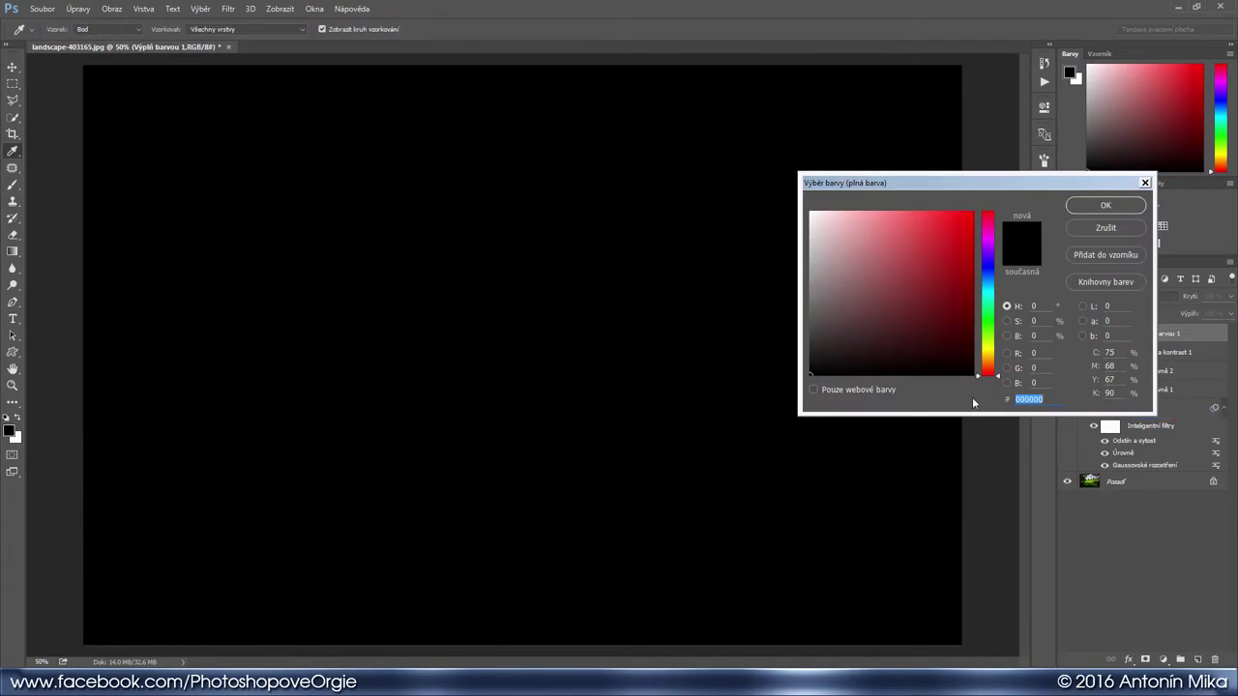
{"action": "type", "text": "7a96"}
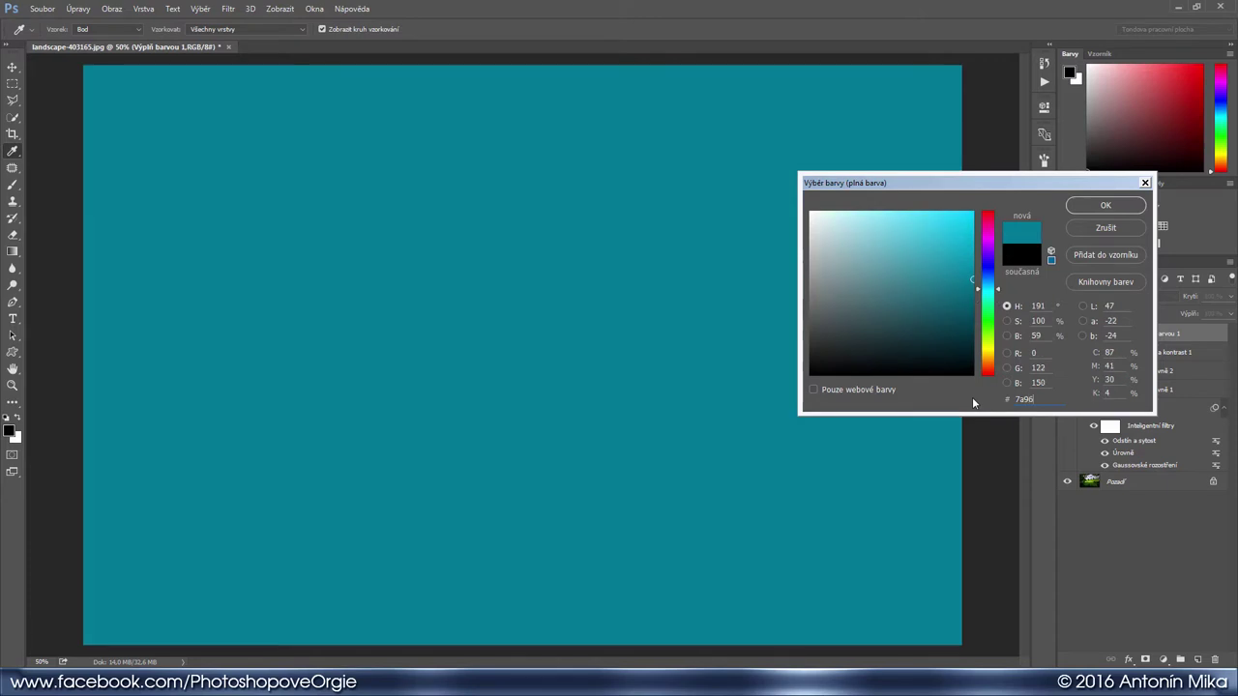
{"action": "type", "text": "24"}
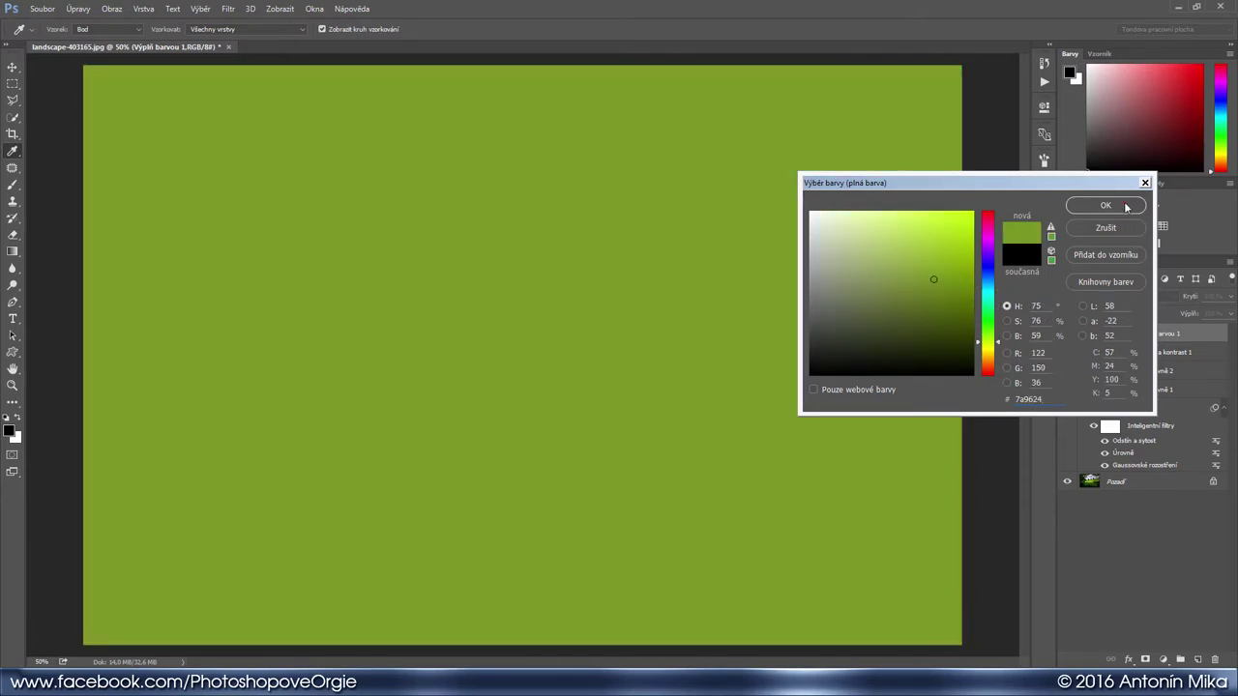
{"action": "left_click", "coordinate": [1126, 207]}
{"action": "key", "text": "ctrl+alt+g"}
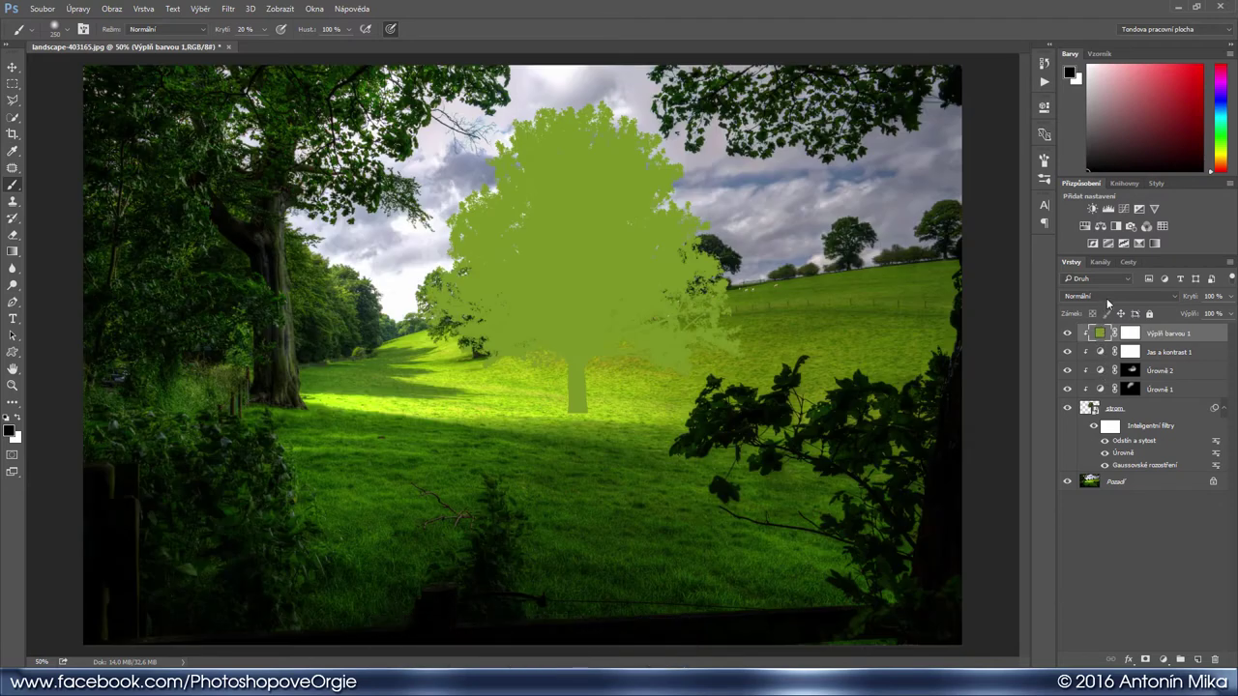
{"action": "left_click", "coordinate": [1113, 297]}
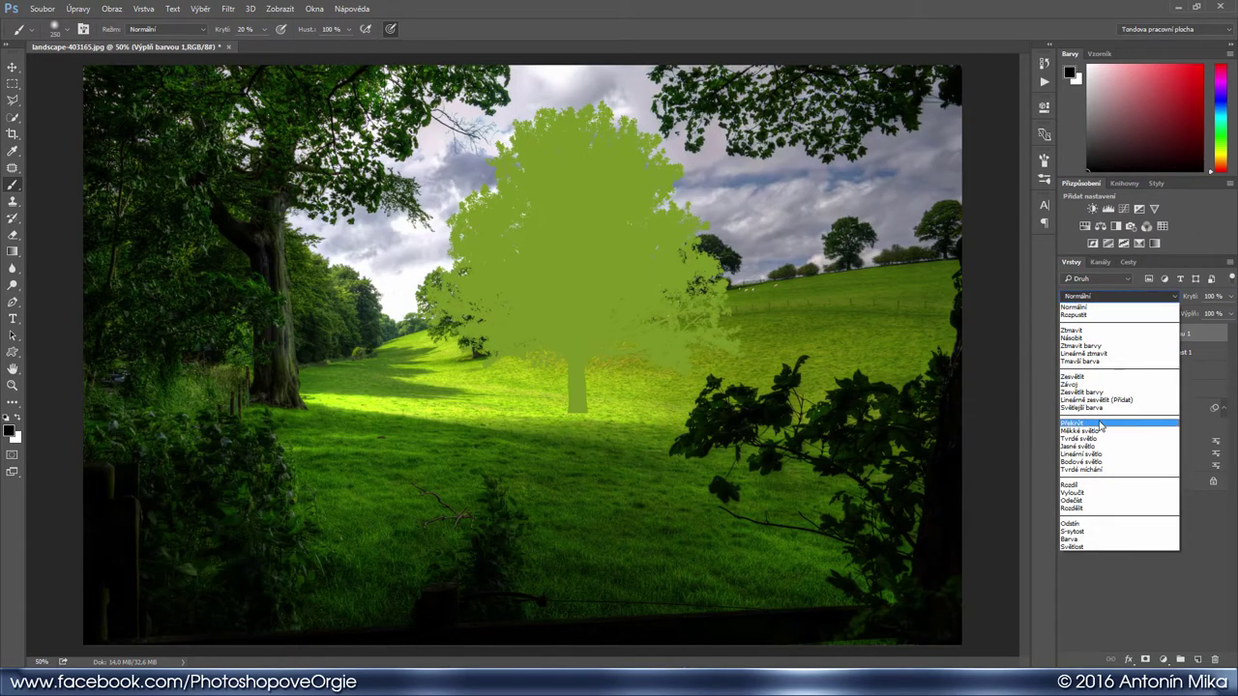
{"action": "left_click", "coordinate": [1093, 338]}
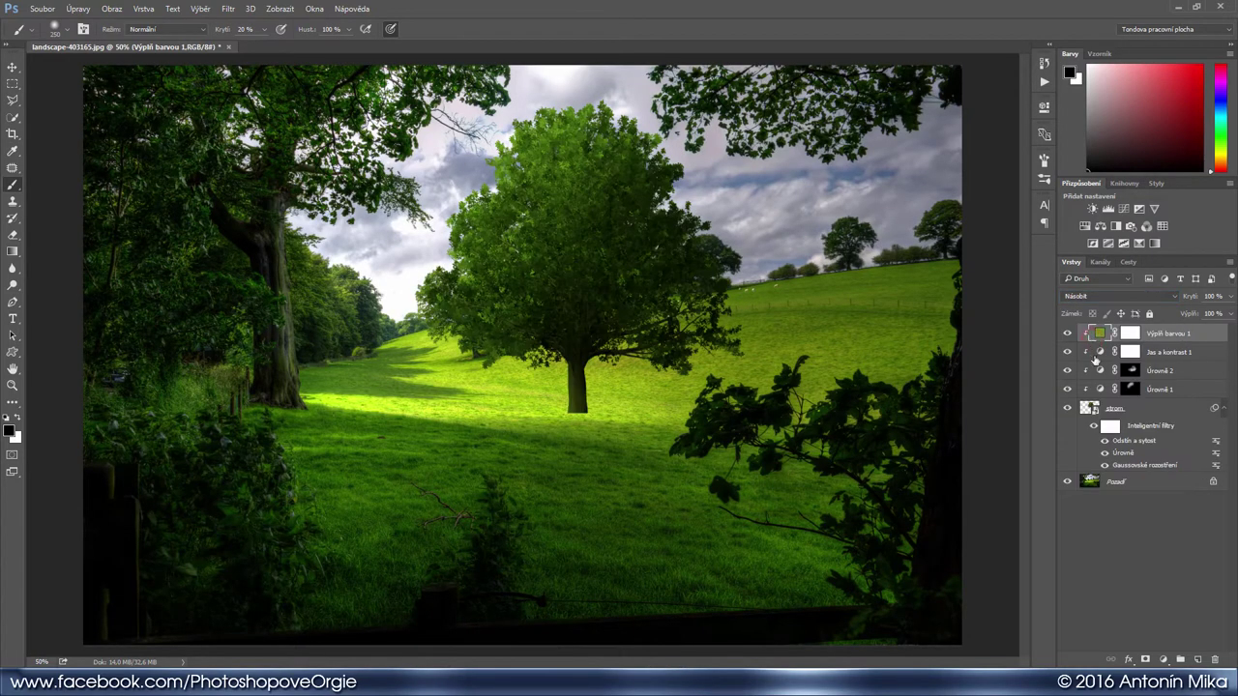
Split the fill's Blend If underlying black slider into 96 and 131 and apply it
{"action": "double_click", "coordinate": [1214, 334]}
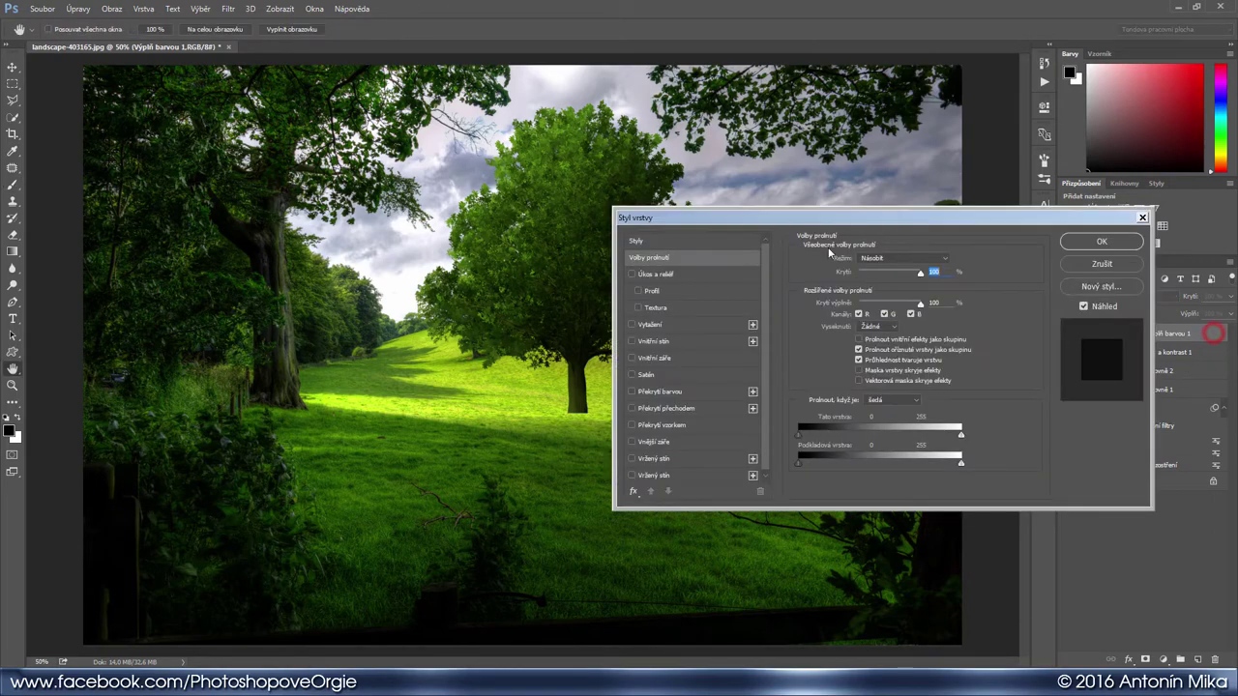
{"action": "mouse_move", "coordinate": [720, 211]}
{"action": "left_mouse_down"}
{"action": "mouse_move", "coordinate": [793, 359]}
{"action": "mouse_move", "coordinate": [796, 338]}
{"action": "left_mouse_up"}
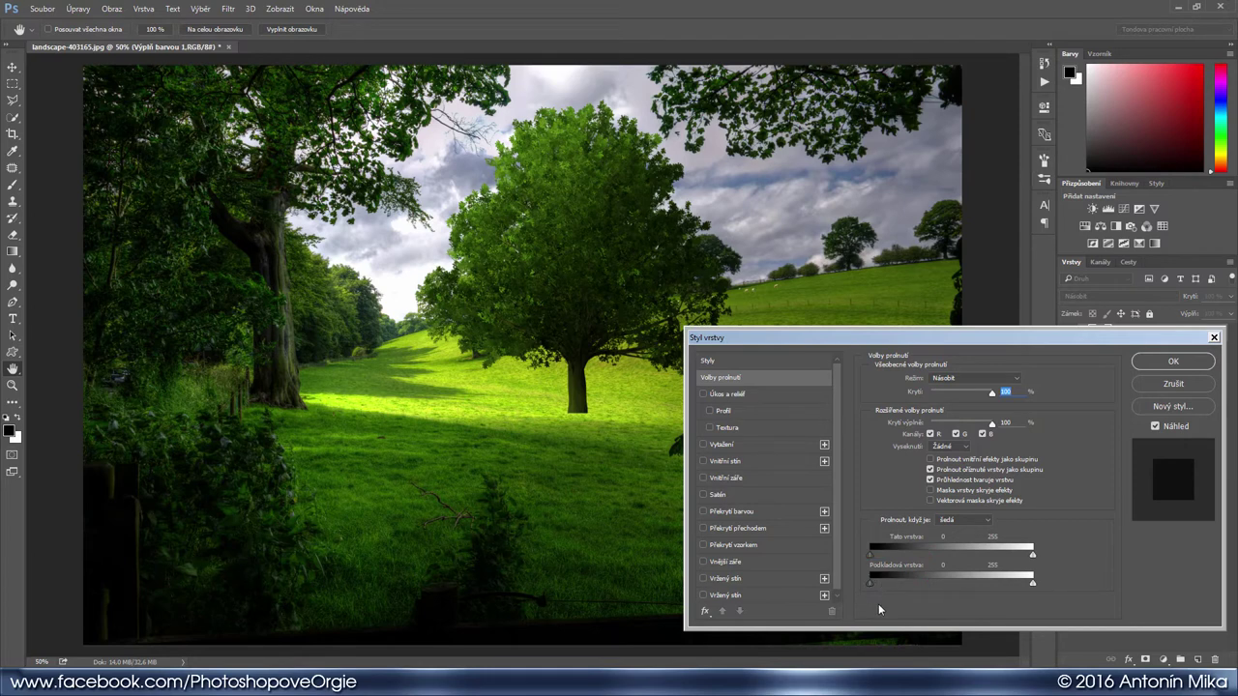
{"action": "key", "text": "alt"}
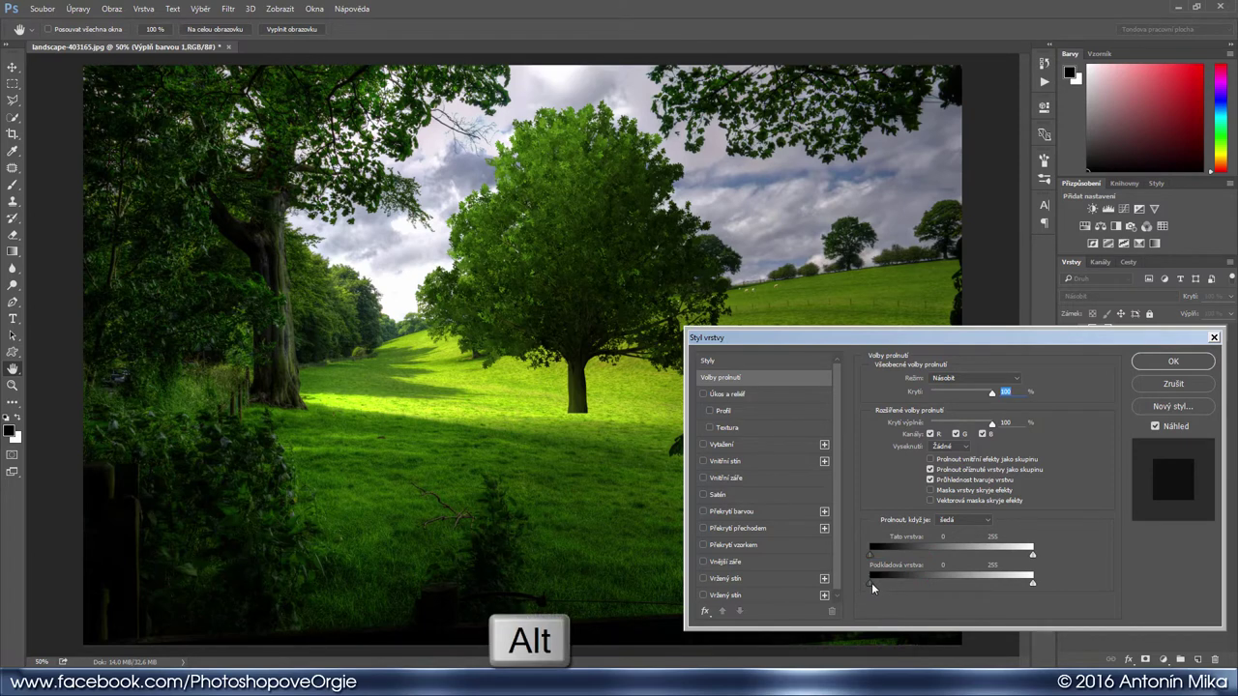
{"action": "left_click_drag", "start_coordinate": [871, 582], "coordinate": [1026, 586]}
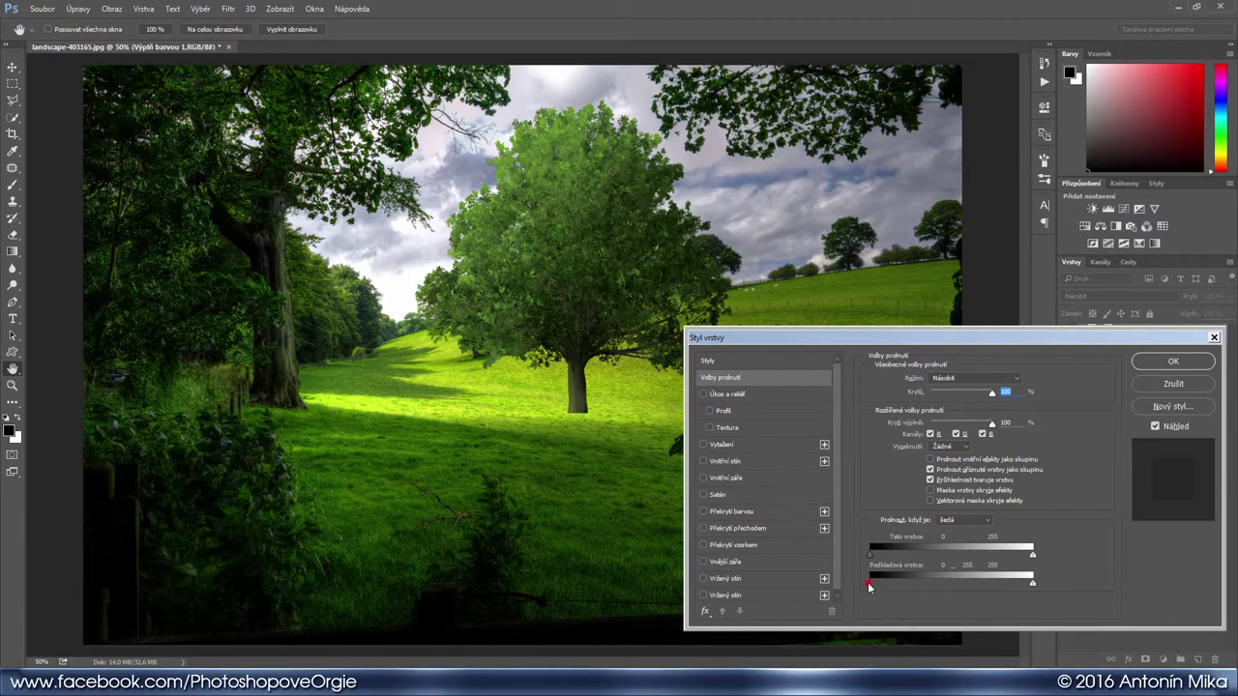
{"action": "left_click_drag", "start_coordinate": [869, 583], "coordinate": [931, 584]}
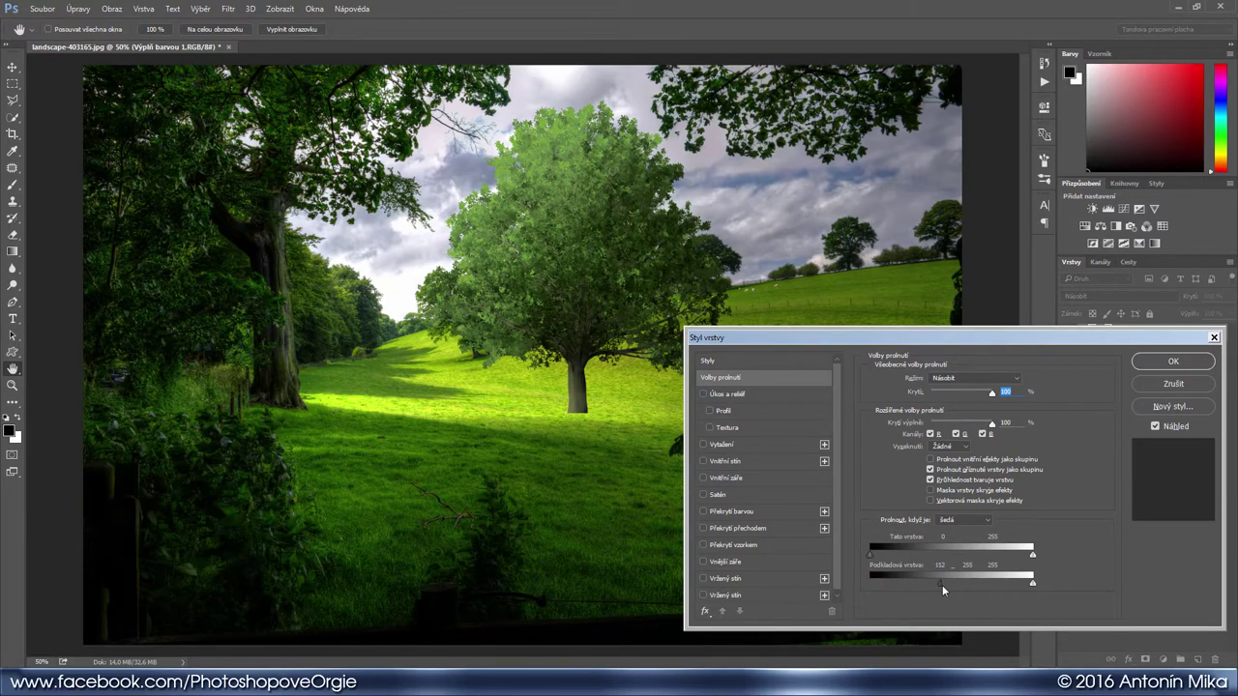
{"action": "left_click", "coordinate": [1173, 360]}
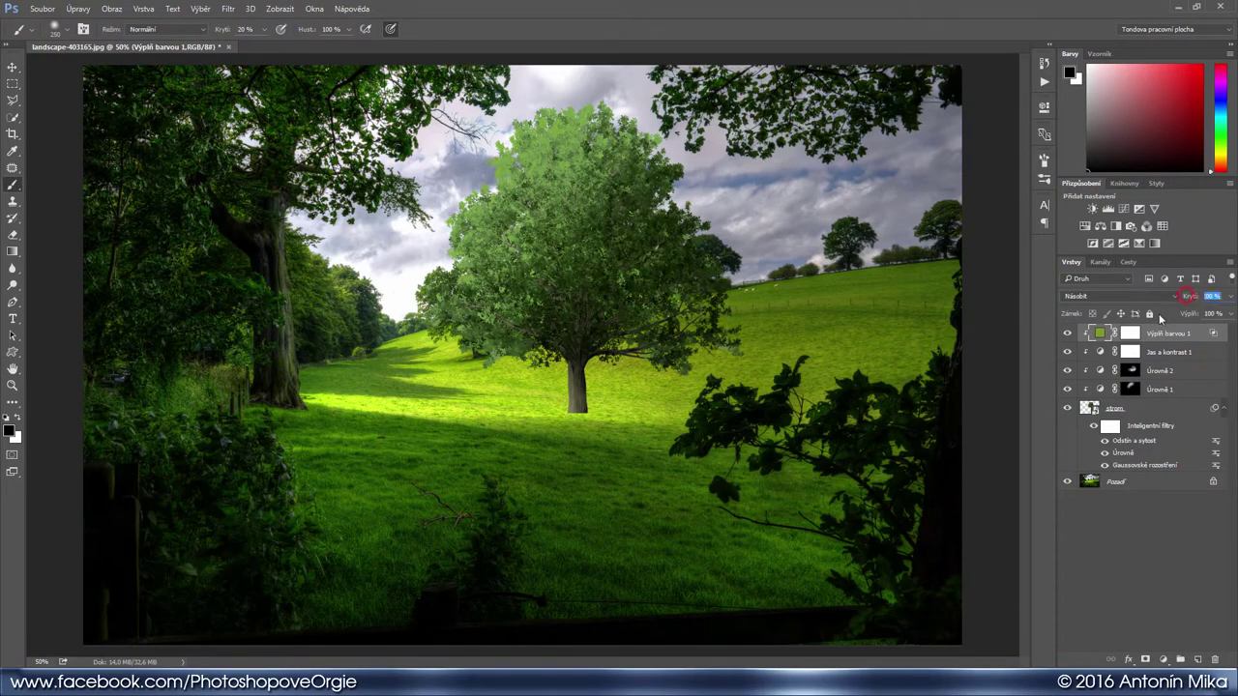
Lower the green fill to 66% opacity and toggle it off and on to compare
{"action": "left_click_drag", "start_coordinate": [1187, 297], "coordinate": [1159, 313]}
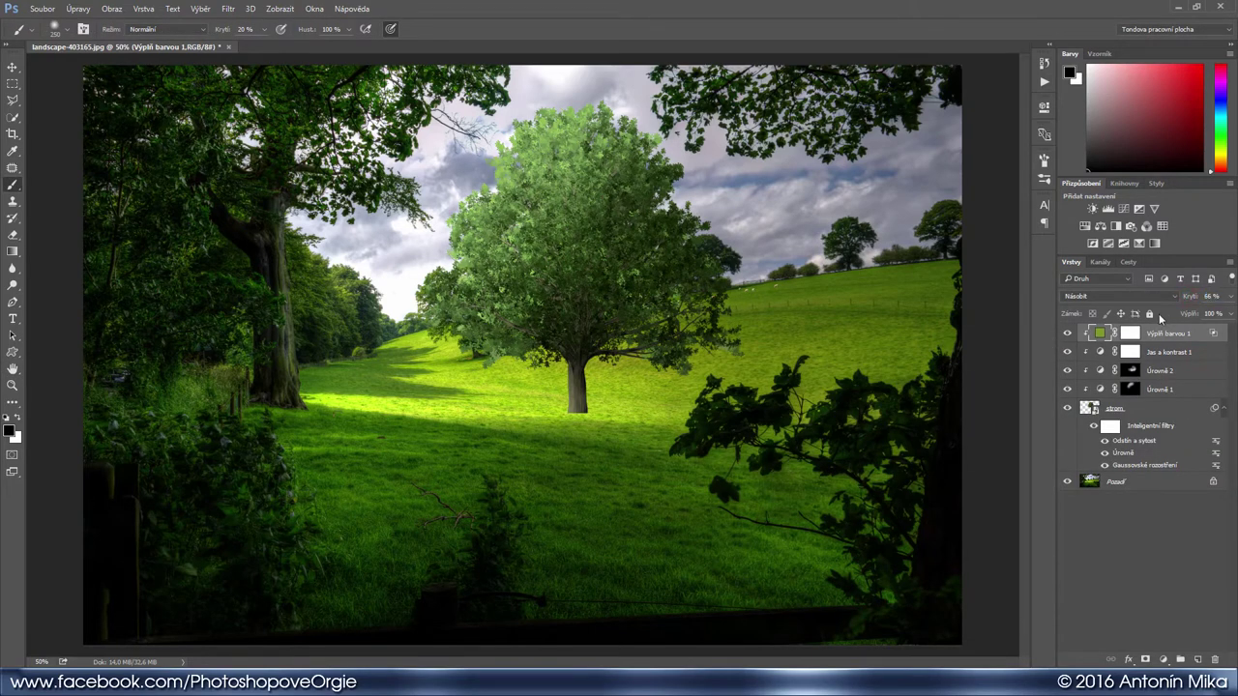
{"action": "left_click", "coordinate": [1067, 334]}
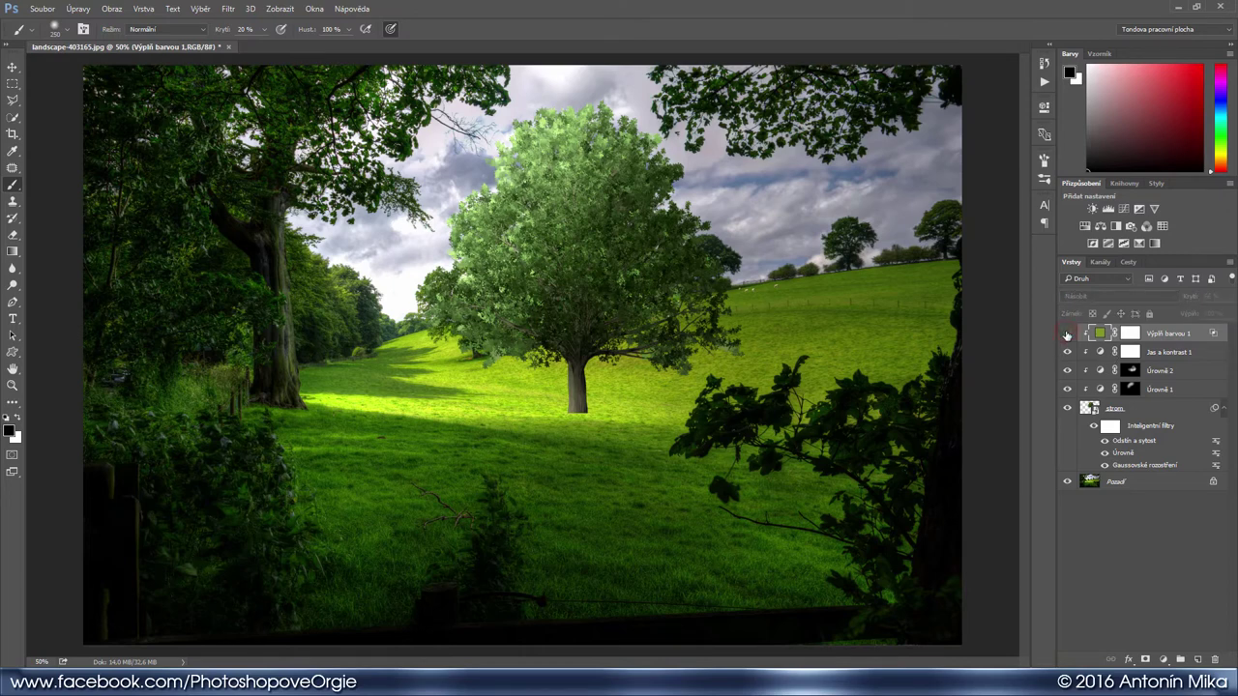
{"action": "left_click", "coordinate": [1067, 333]}
{"action": "left_click", "coordinate": [1066, 333]}
{"action": "left_click", "coordinate": [1066, 334]}
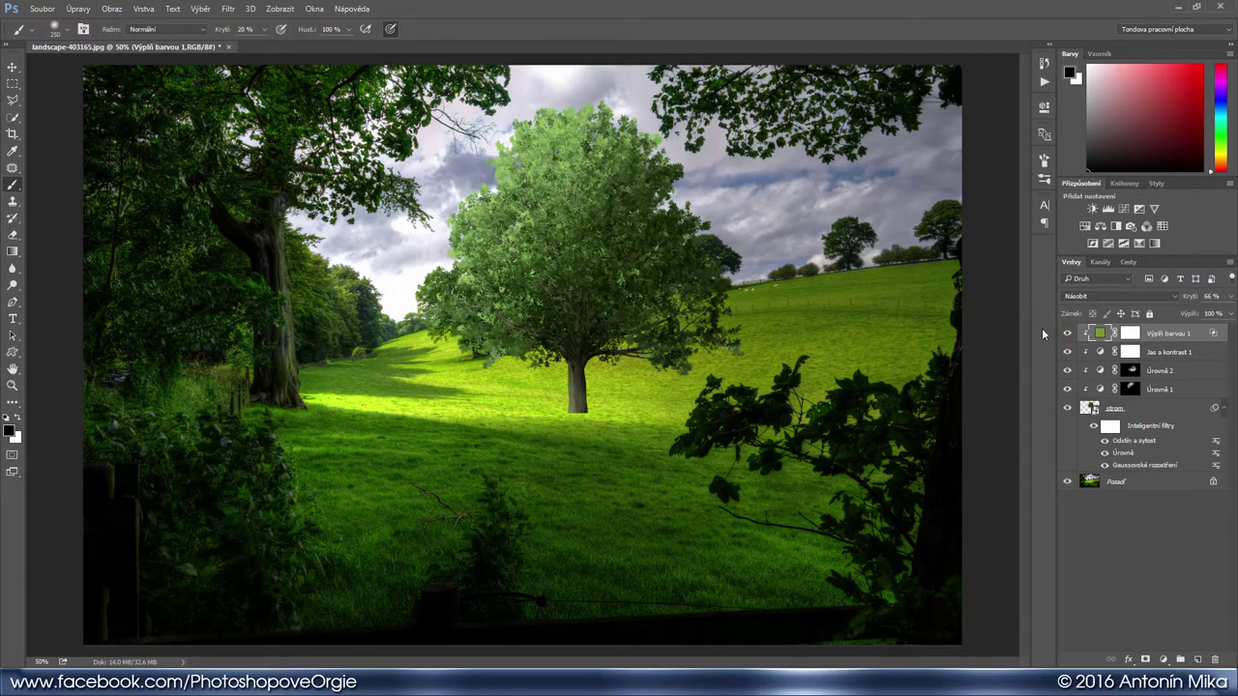
Zoom in on the trunk base and lower grass, and select the strom tree layer
{"action": "key", "text": "ctrl+plus"}
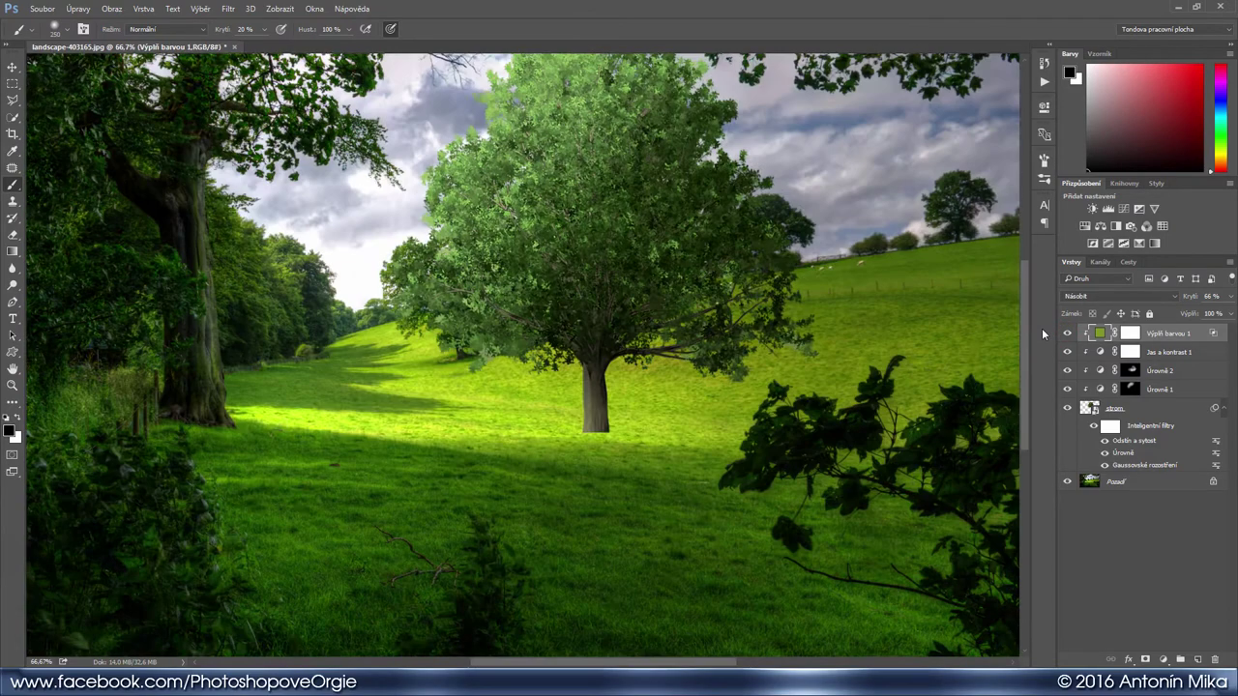
{"action": "key", "text": "ctrl+plus"}
{"action": "key", "text": "ctrl+plus"}
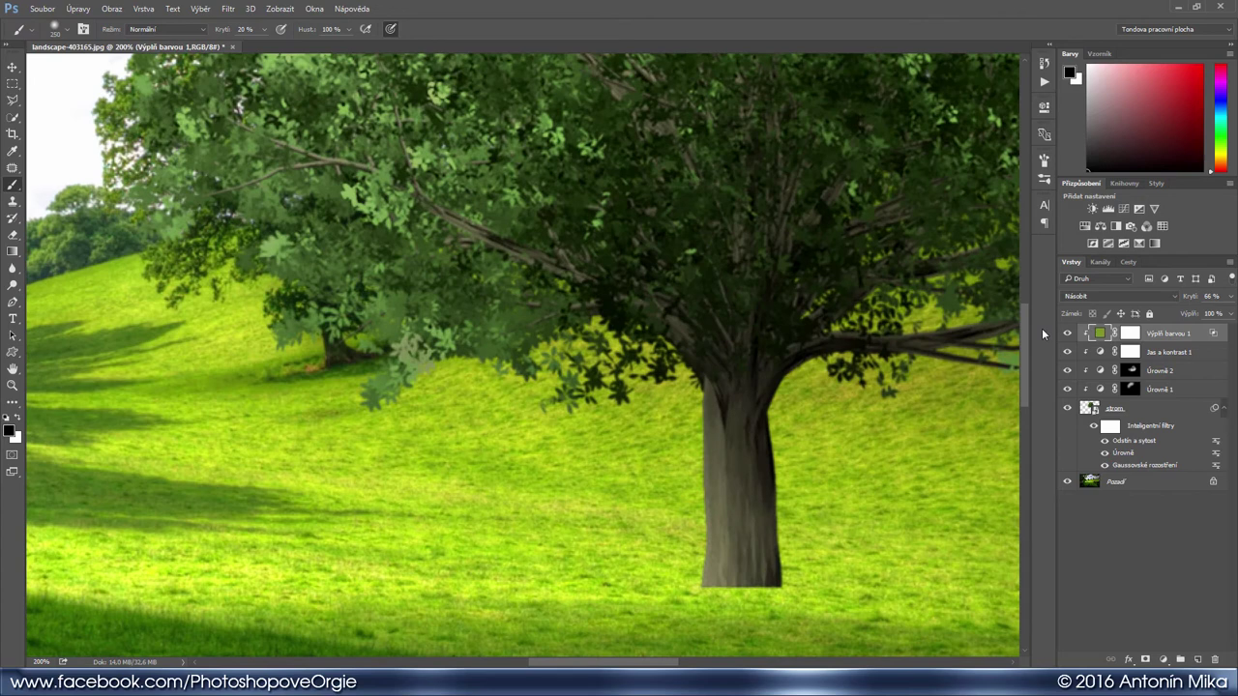
{"action": "left_click_drag", "start_coordinate": [810, 475], "coordinate": [669, 356]}
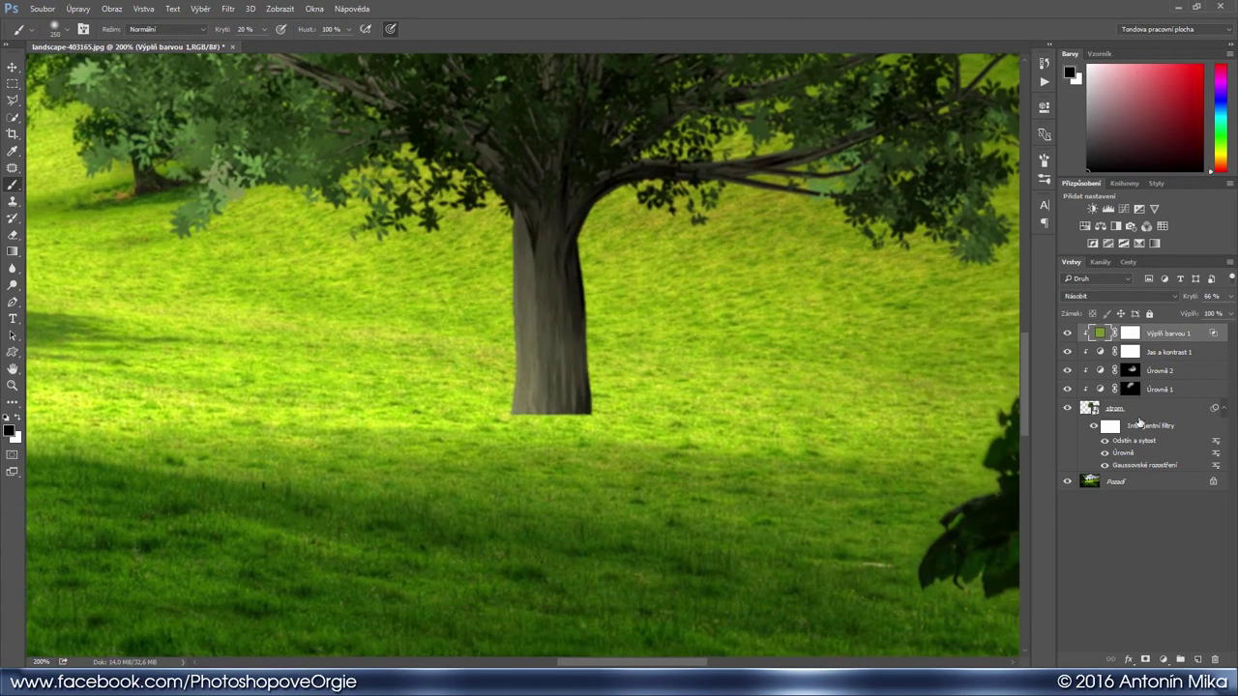
{"action": "left_click", "coordinate": [1138, 408]}
Mask the strom tree layer and paint its flat trunk base into the grass with a soft round eraser
{"action": "left_click", "coordinate": [1145, 659]}
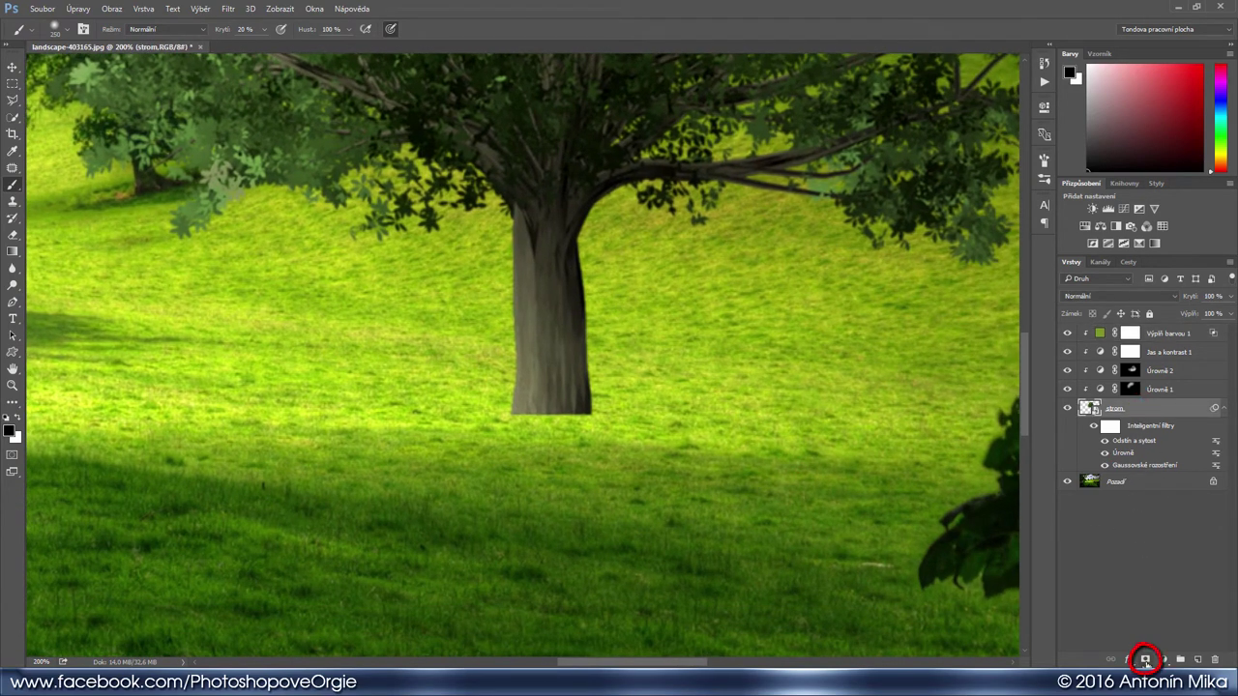
{"action": "key", "text": "e"}
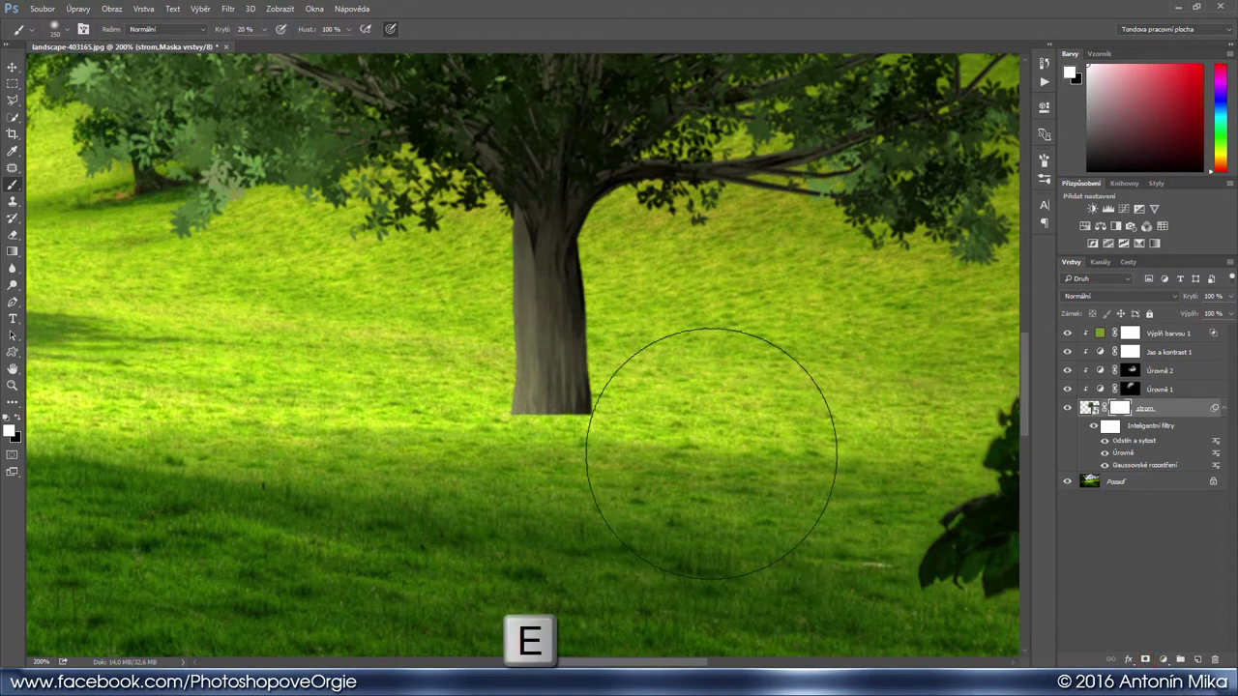
{"action": "right_click", "coordinate": [548, 348]}
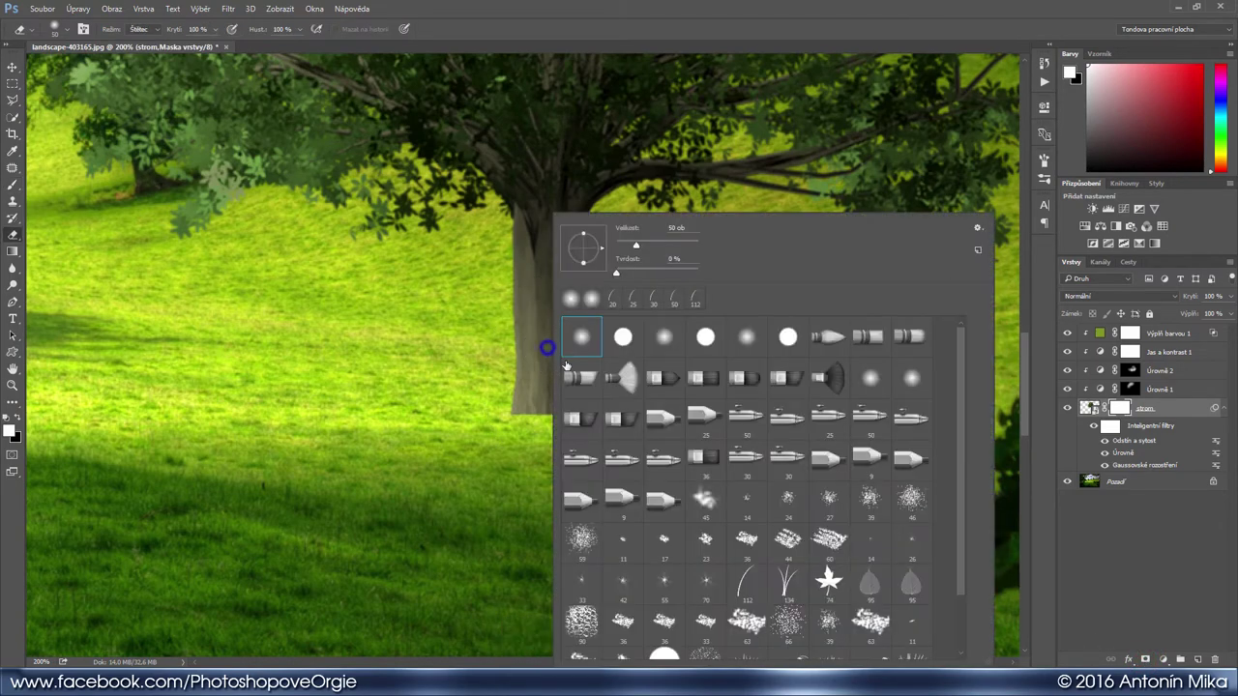
{"action": "double_click", "coordinate": [751, 581]}
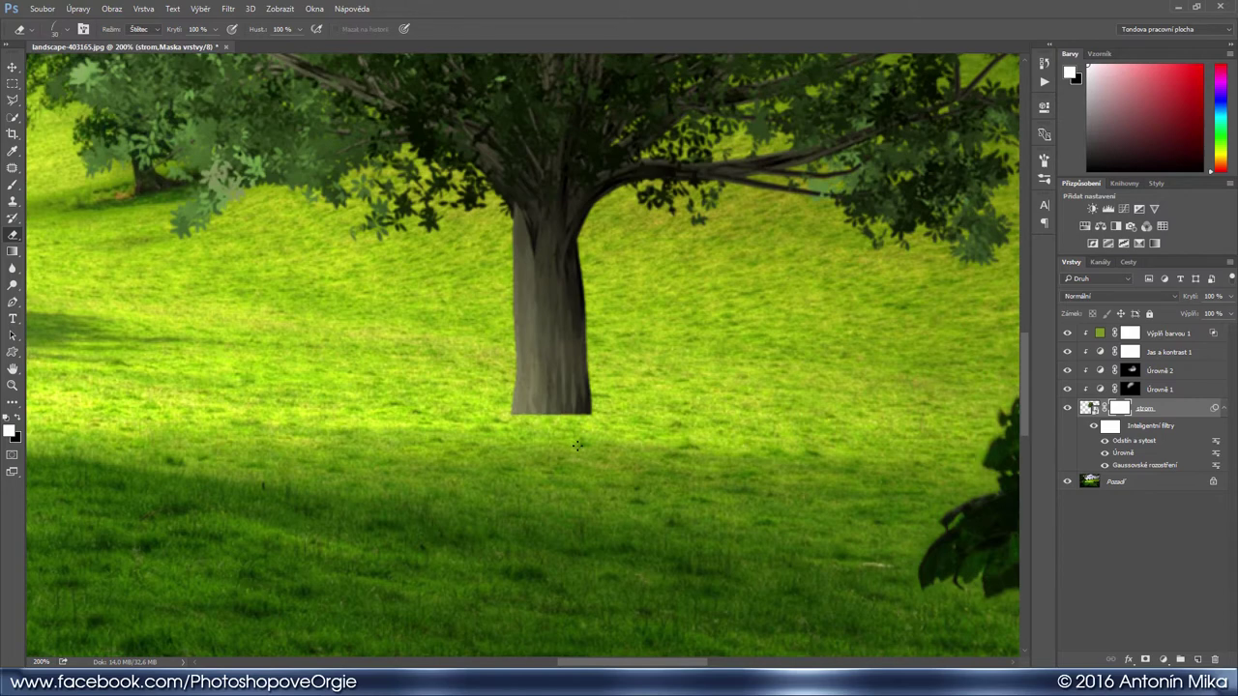
{"action": "left_click_drag", "start_coordinate": [524, 419], "coordinate": [577, 423]}
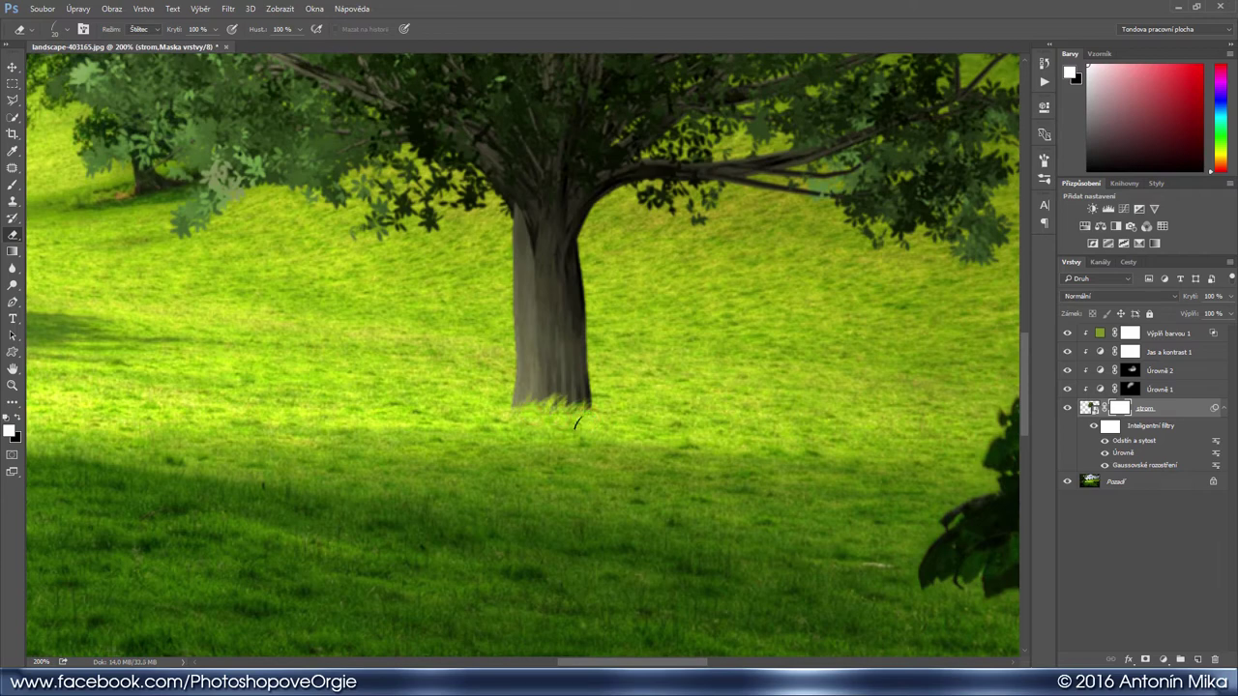
{"action": "key", "text": "ctrl+minus"}
{"action": "key", "text": "ctrl+minus"}
{"action": "key", "text": "ctrl+minus"}
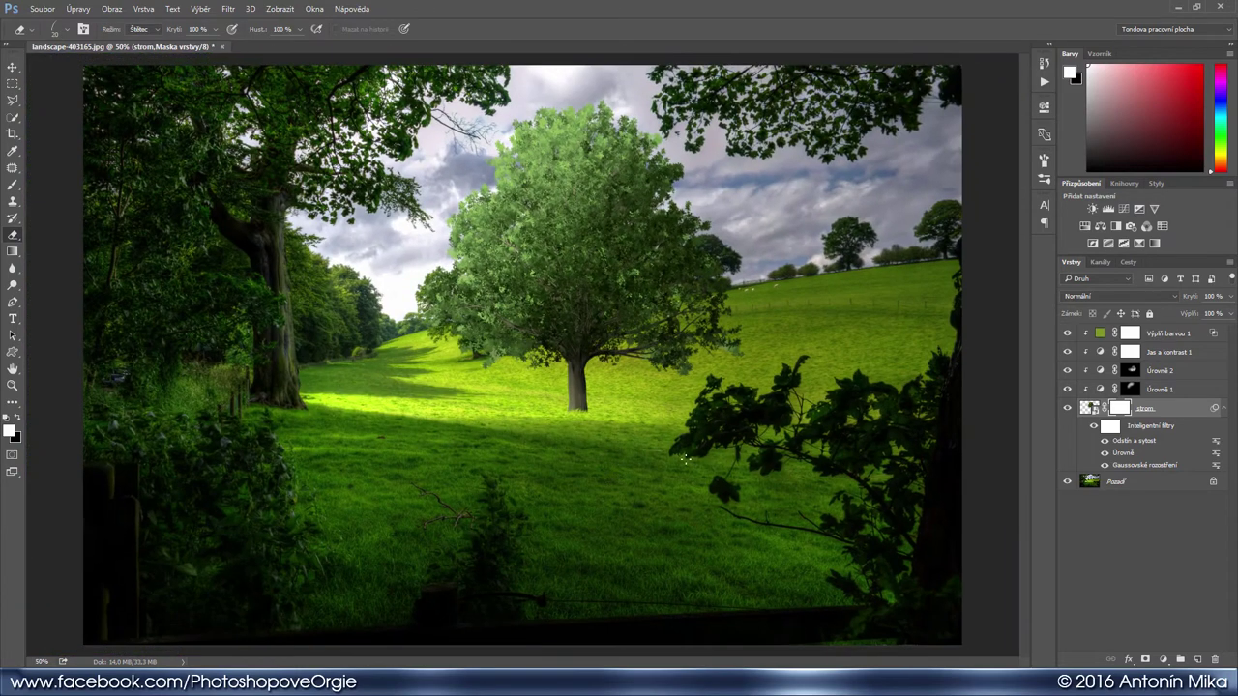
Duplicate the strom layer, rename the original stín, and shift it down and right
{"action": "key", "text": "ctrl+j"}
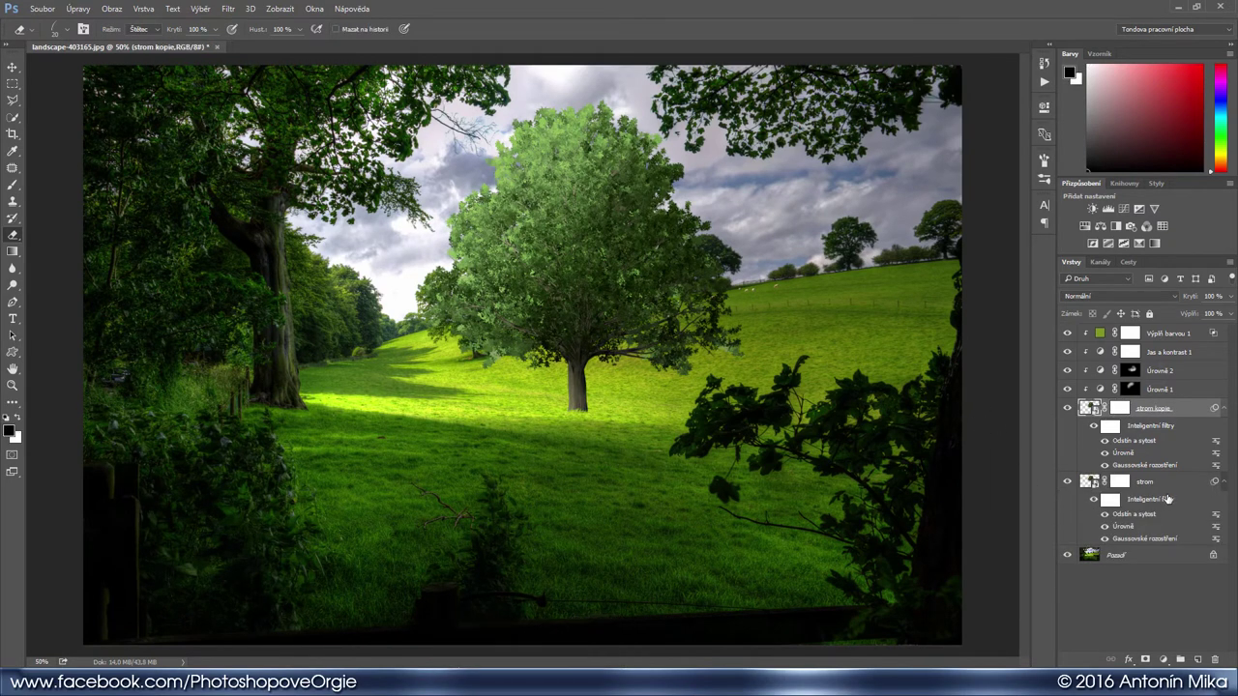
{"action": "left_click", "coordinate": [1173, 481]}
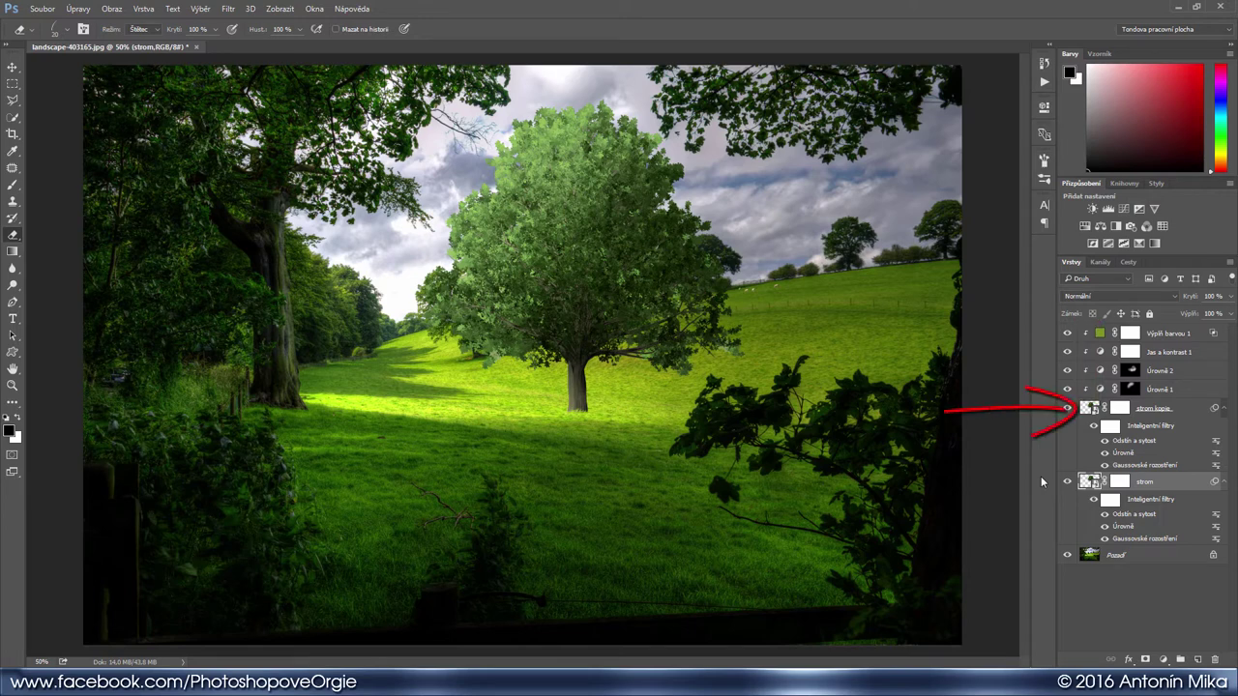
{"action": "double_click", "coordinate": [1141, 481]}
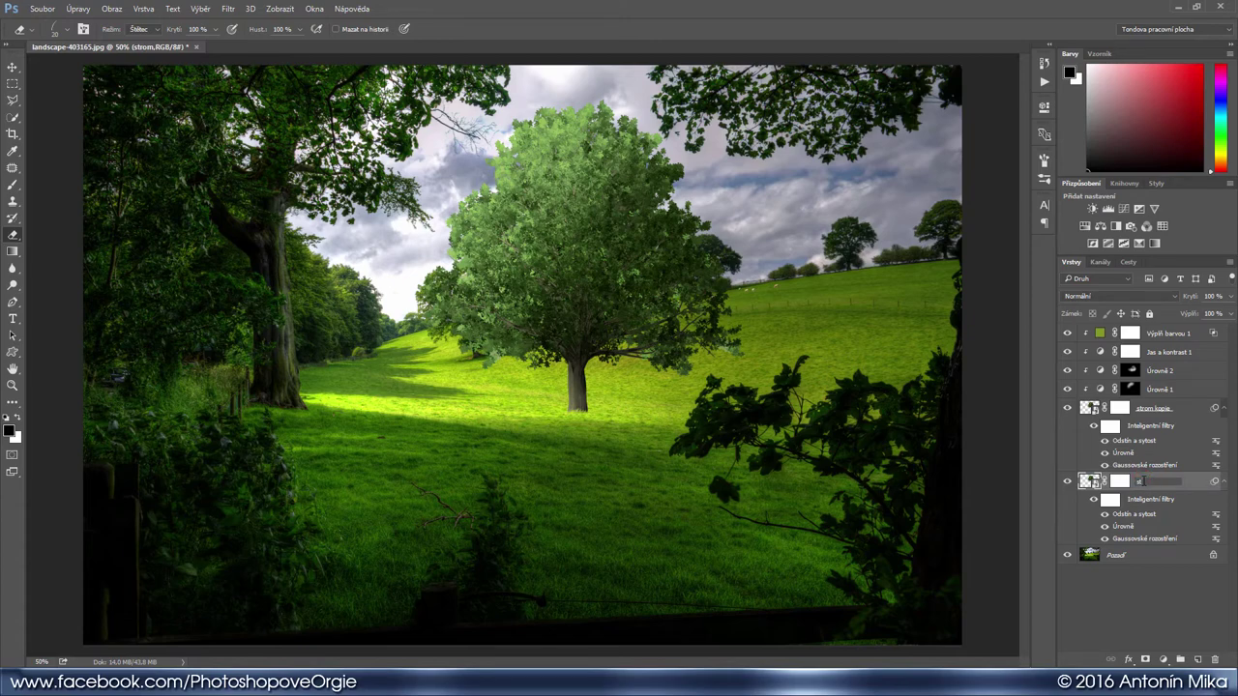
{"action": "key", "text": "Return"}
{"action": "key", "text": "v"}
{"action": "left_click_drag", "start_coordinate": [577, 281], "coordinate": [752, 416]}
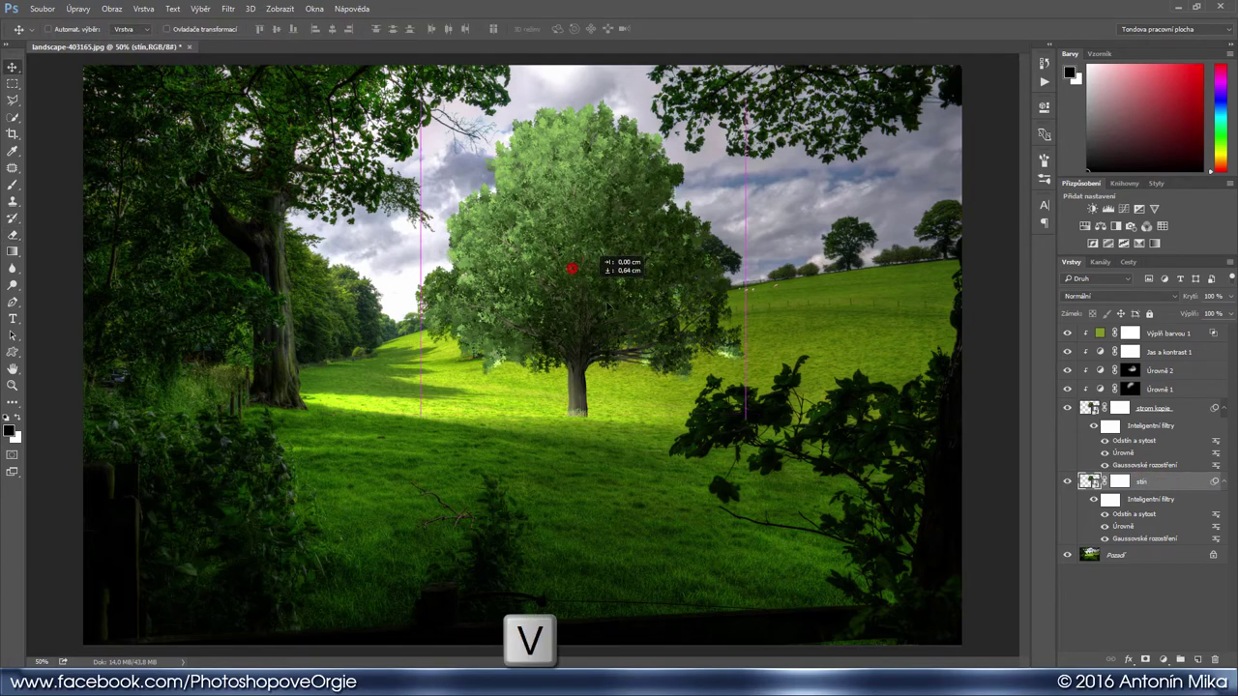
Erase the small tree's trunk on the stín mask with a soft brush, then shrink it to 35
{"action": "left_click", "coordinate": [1119, 481]}
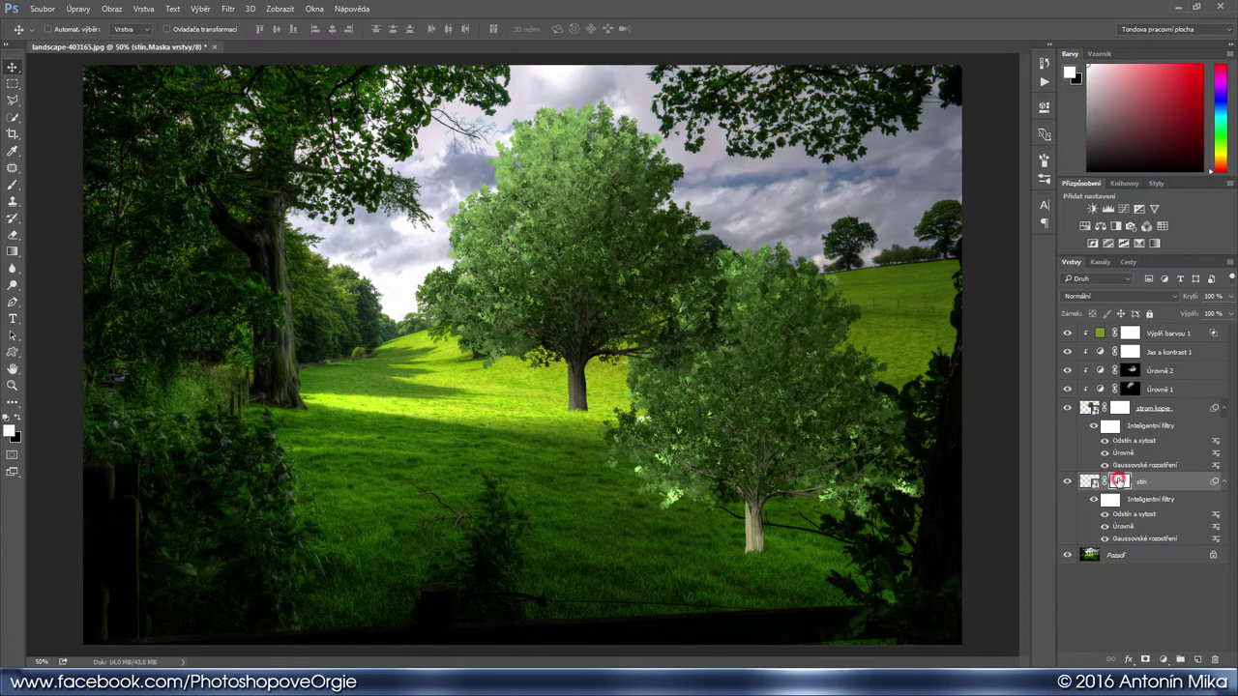
{"action": "key", "text": "e"}
{"action": "right_click", "coordinate": [709, 445]}
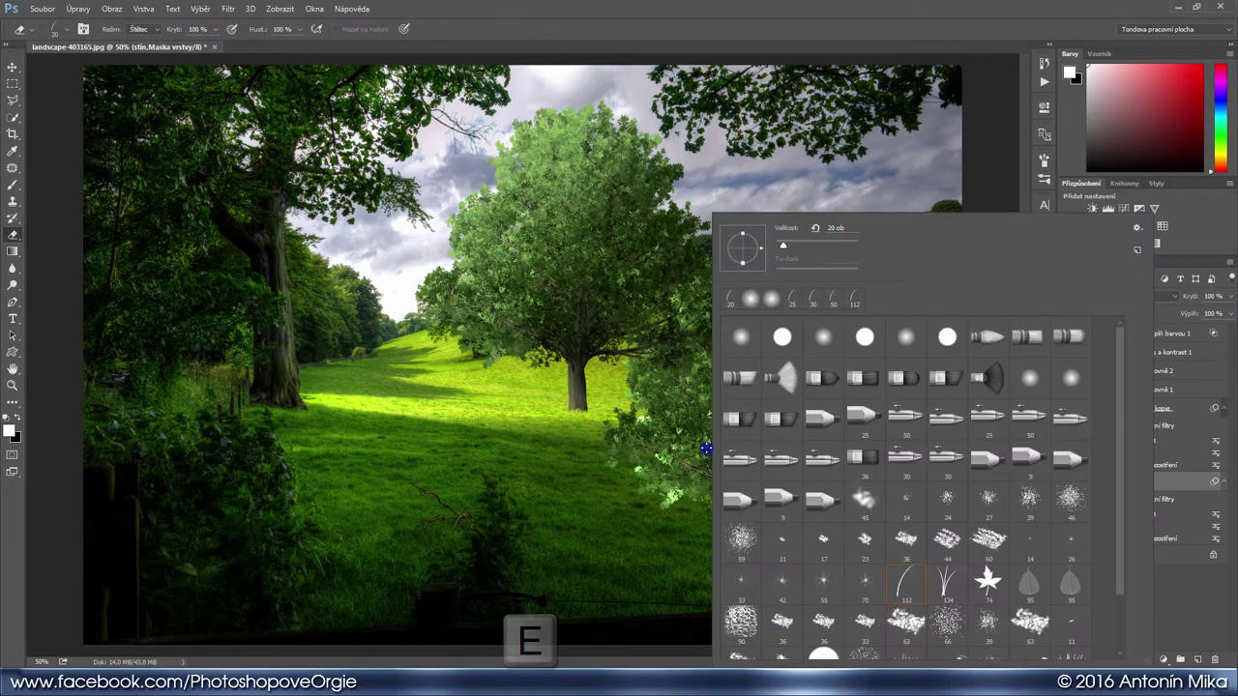
{"action": "double_click", "coordinate": [740, 338]}
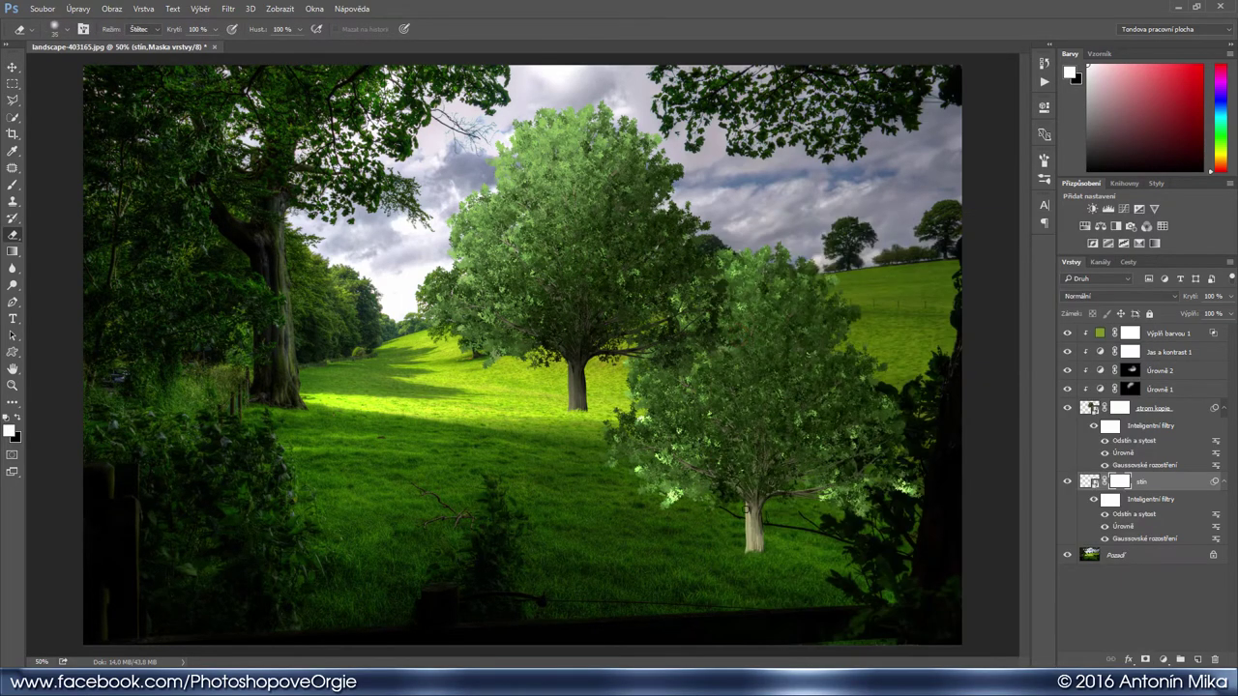
{"action": "left_click", "coordinate": [747, 511]}
{"action": "left_click_drag", "start_coordinate": [758, 507], "coordinate": [752, 566]}
{"action": "key", "text": "bracketleft"}
{"action": "key", "text": "bracketleft"}
{"action": "key", "text": "bracketleft"}
Give stín a dark green (4a6926) Color Overlay in Násobit (Multiply) mode
{"action": "double_click", "coordinate": [1182, 482]}
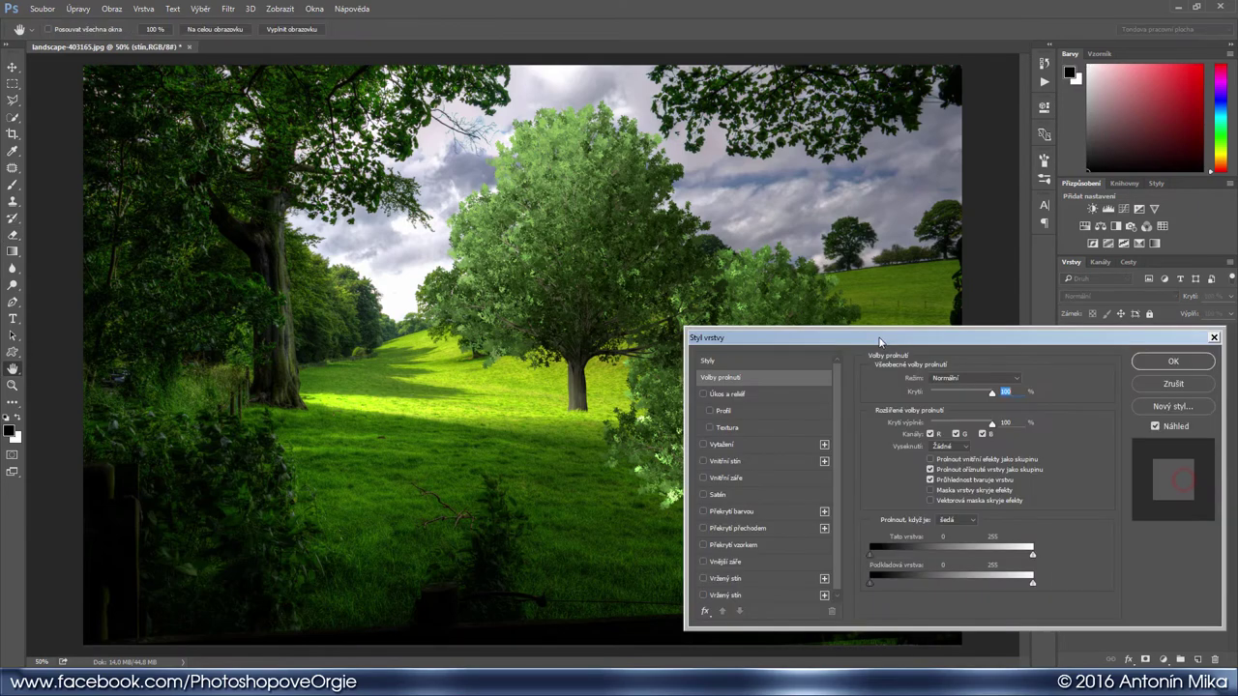
{"action": "mouse_move", "coordinate": [880, 341]}
{"action": "left_mouse_down"}
{"action": "mouse_move", "coordinate": [304, 245]}
{"action": "mouse_move", "coordinate": [249, 163]}
{"action": "left_mouse_up"}
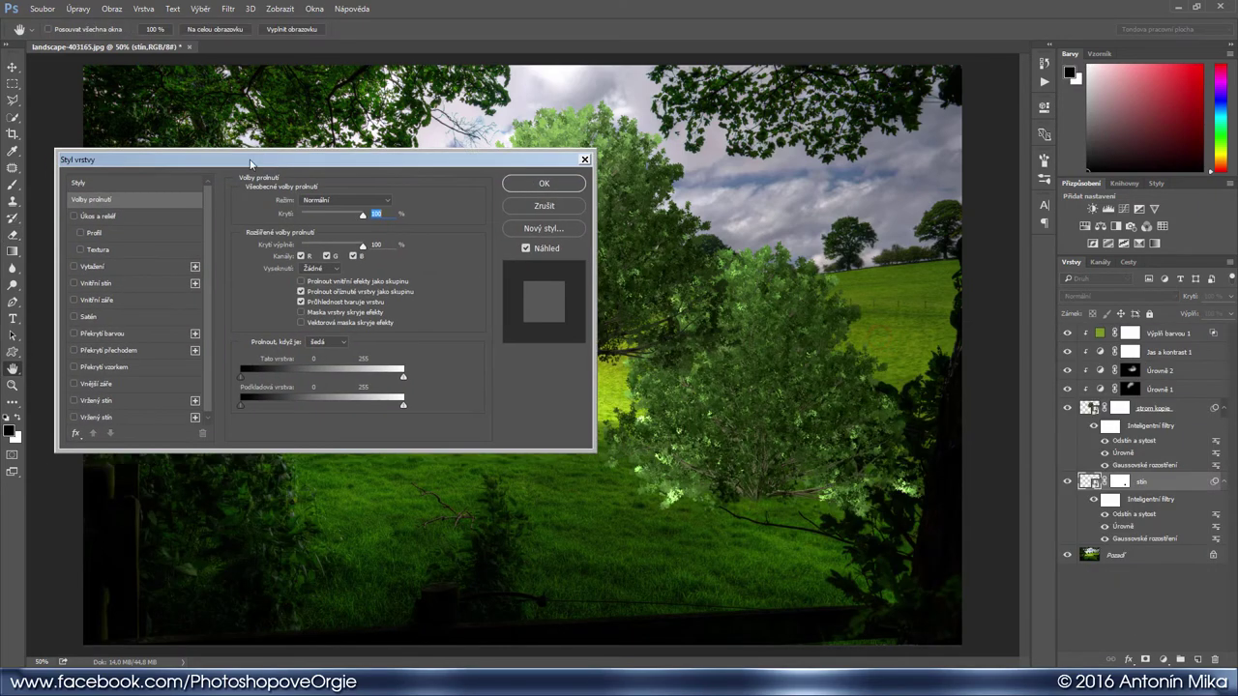
{"action": "left_click", "coordinate": [95, 332]}
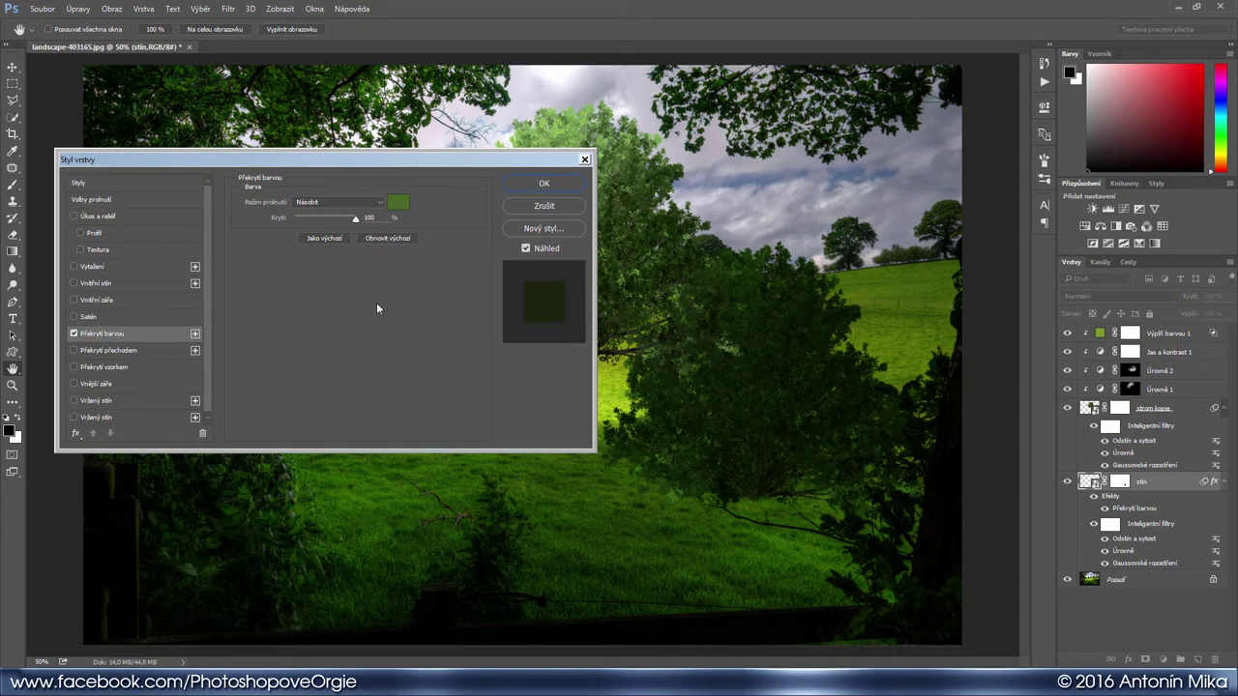
{"action": "left_click", "coordinate": [395, 204]}
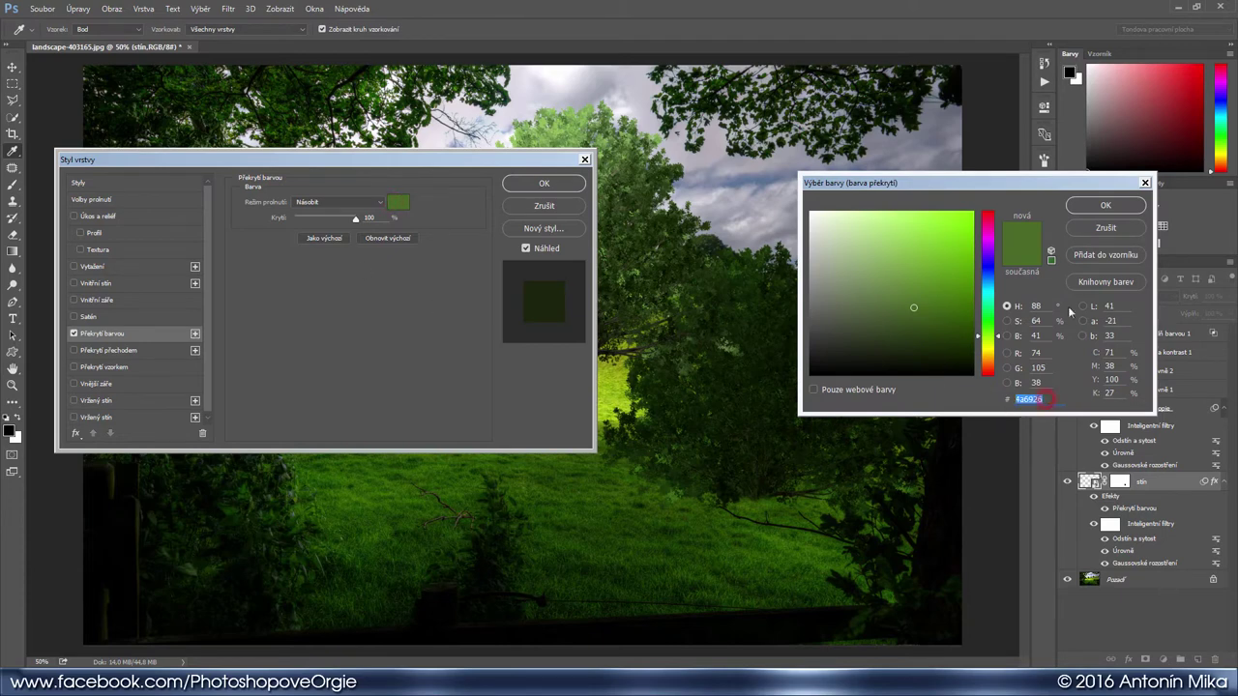
{"action": "left_click", "coordinate": [1110, 205]}
{"action": "left_click", "coordinate": [321, 202]}
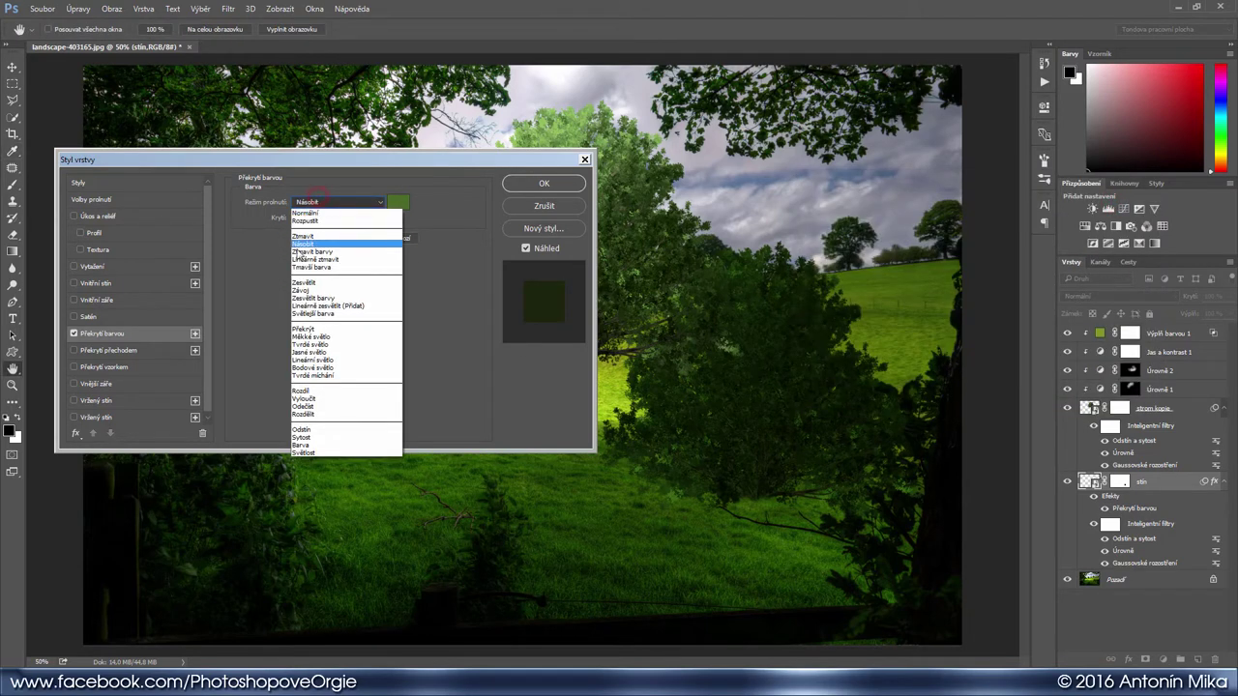
{"action": "left_click", "coordinate": [320, 246]}
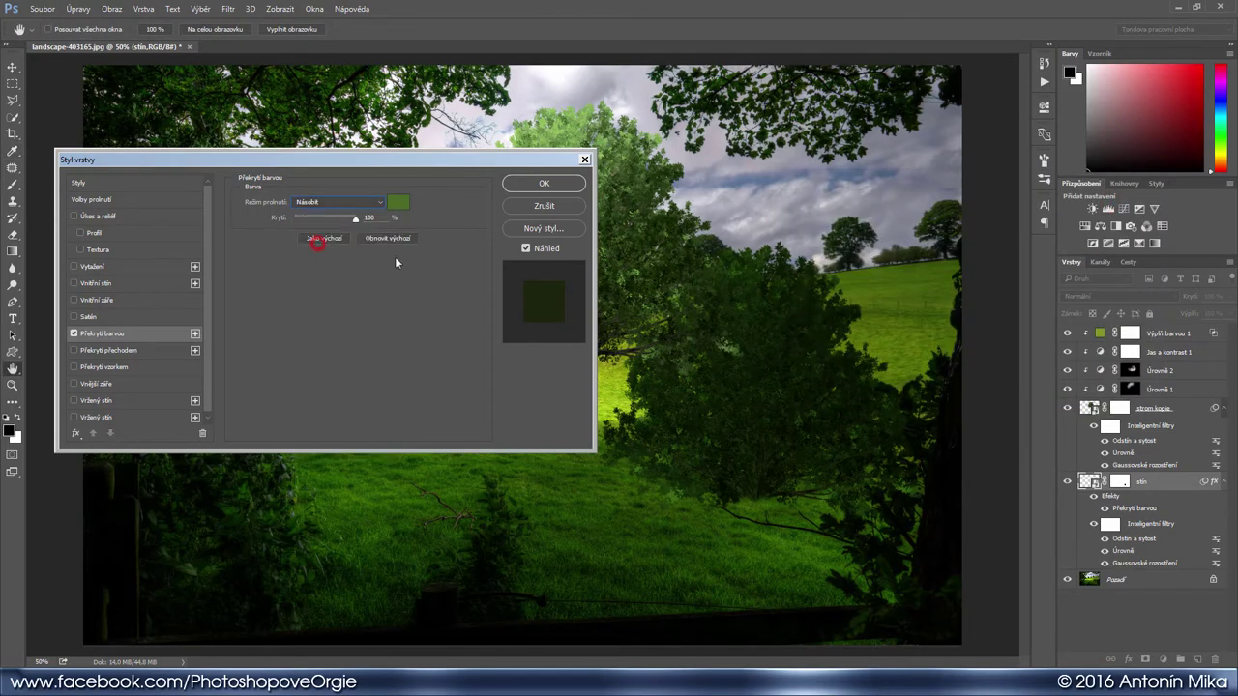
{"action": "left_click", "coordinate": [532, 184]}
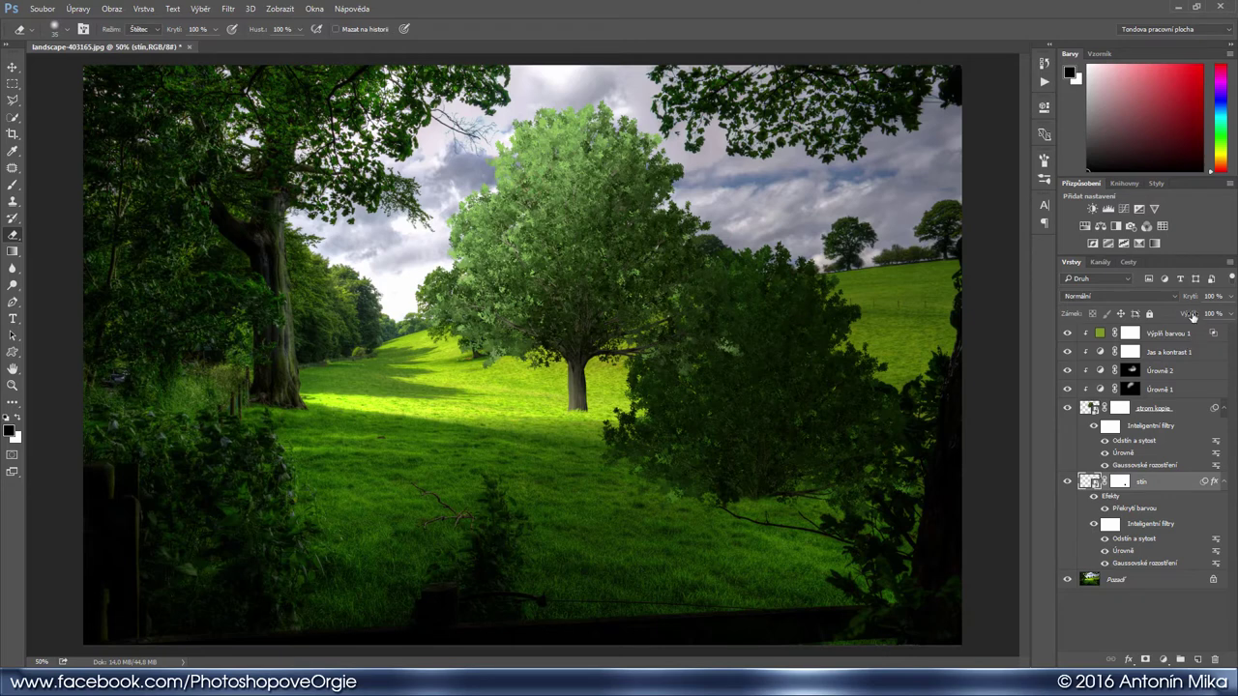
Drop the stín layer's Fill to 0% and clear its smart filters
{"action": "left_click_drag", "start_coordinate": [1185, 317], "coordinate": [1050, 317]}
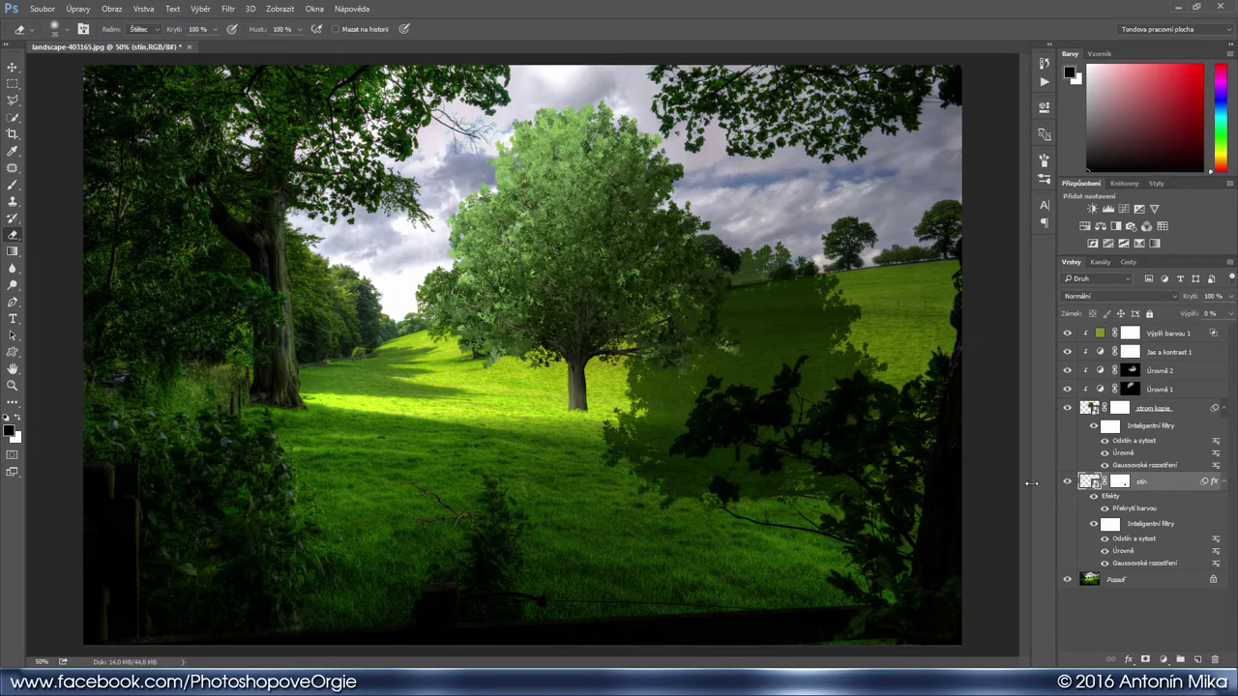
{"action": "key", "text": "0"}
{"action": "right_click", "coordinate": [1141, 526]}
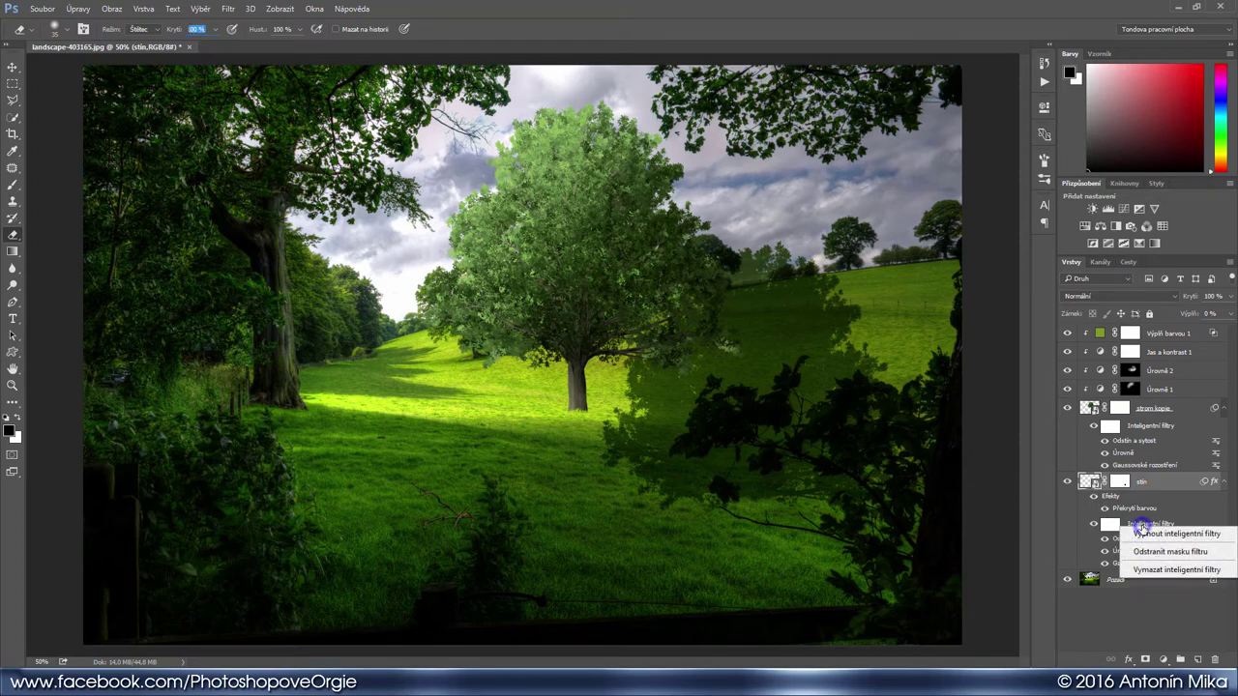
{"action": "left_click", "coordinate": [1160, 569]}
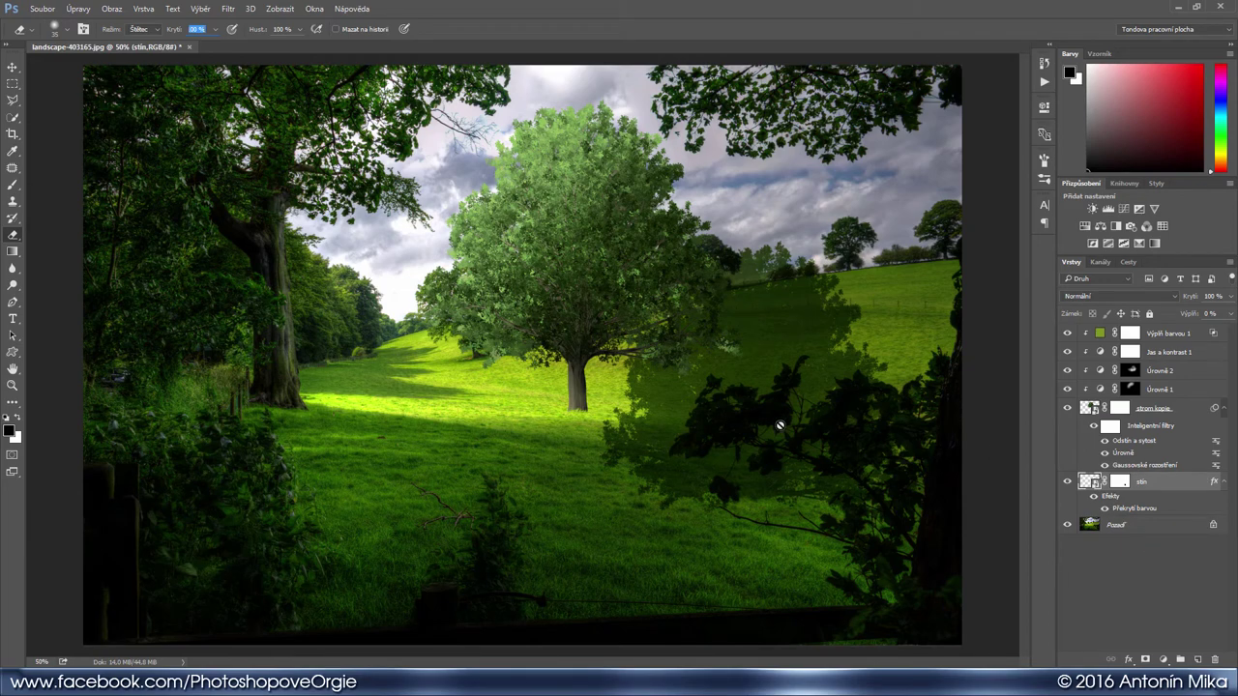
Squash the stín silhouette flat onto the grass beneath the central oak's trunk
{"action": "key", "text": "ctrl+t"}
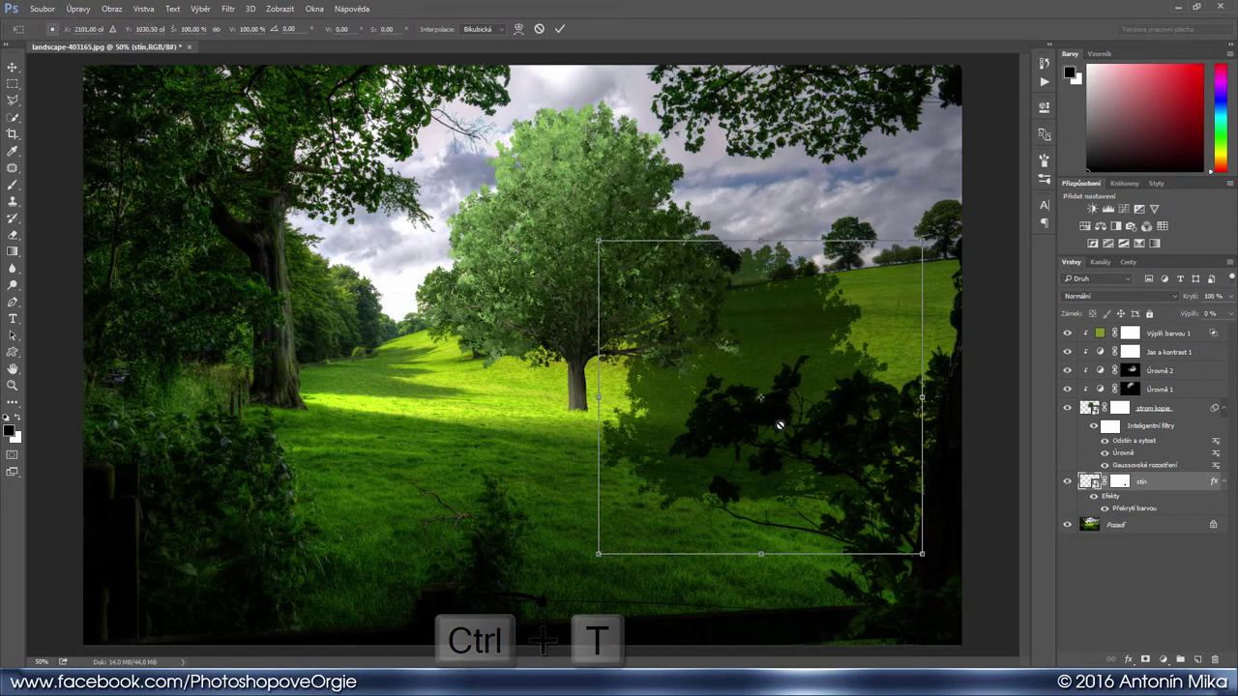
{"action": "left_click_drag", "start_coordinate": [779, 426], "coordinate": [631, 372]}
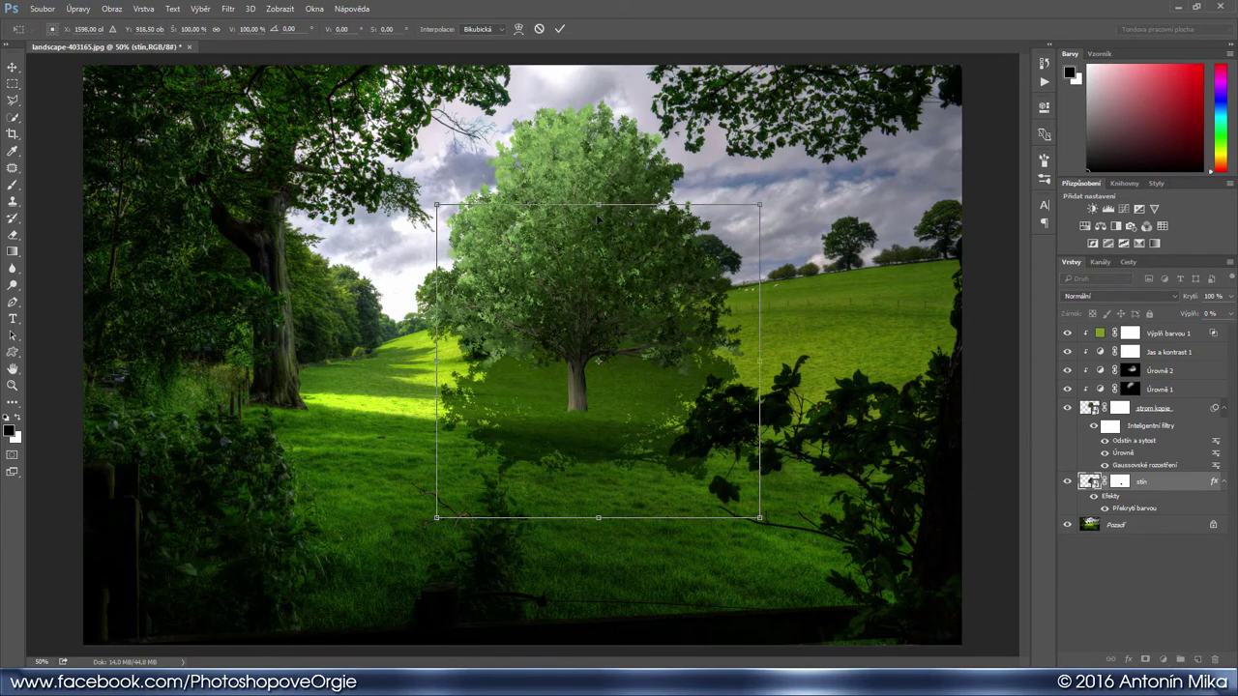
{"action": "mouse_move", "coordinate": [598, 205]}
{"action": "left_mouse_down"}
{"action": "mouse_move", "coordinate": [620, 447]}
{"action": "mouse_move", "coordinate": [670, 374]}
{"action": "mouse_move", "coordinate": [648, 377]}
{"action": "mouse_move", "coordinate": [634, 414]}
{"action": "left_mouse_up"}
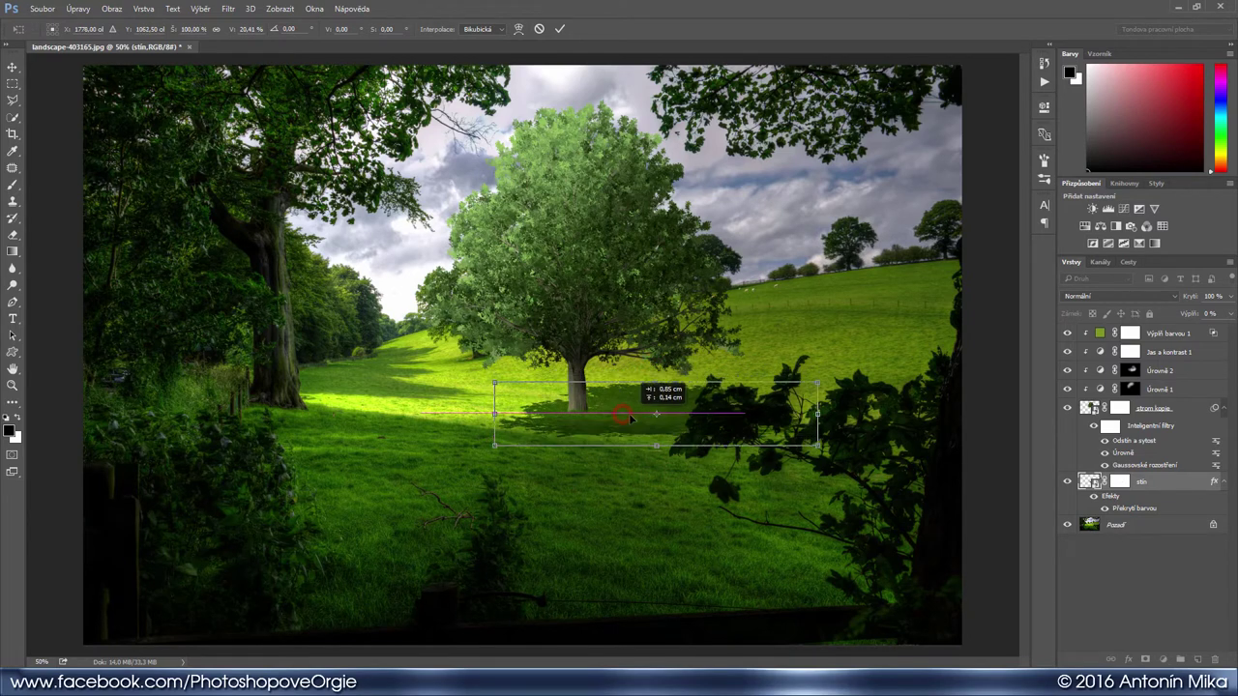
{"action": "key", "text": "Return"}
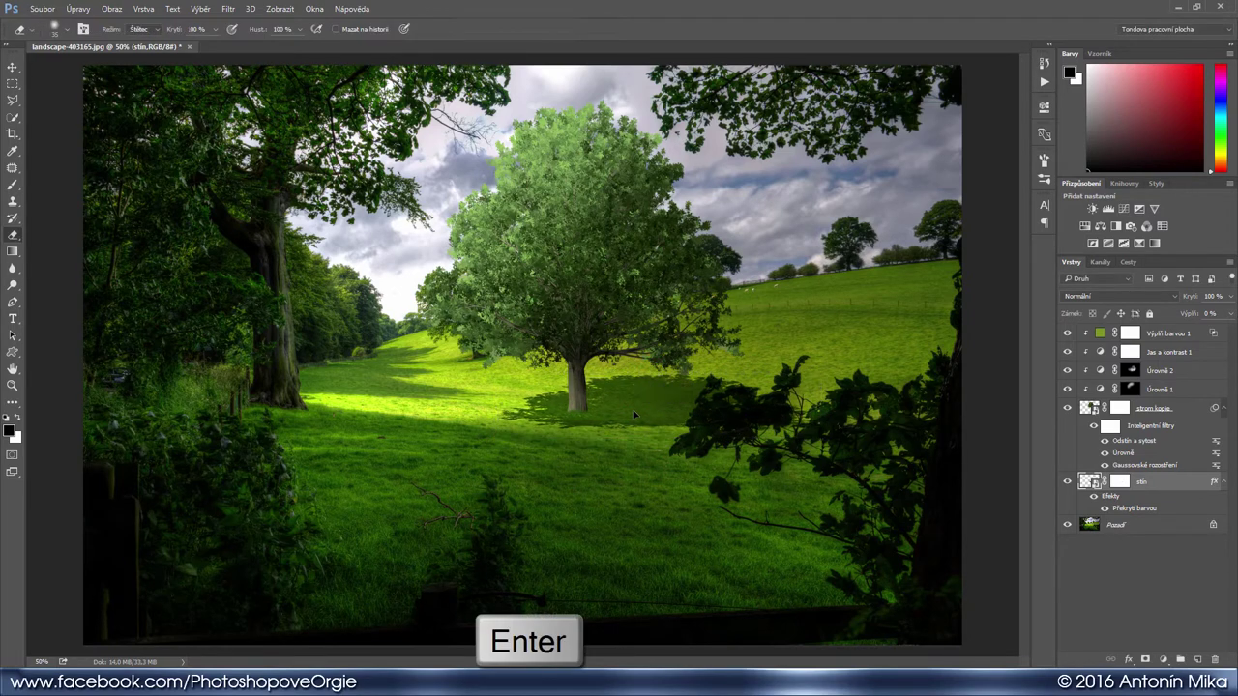
{"action": "key", "text": "e"}
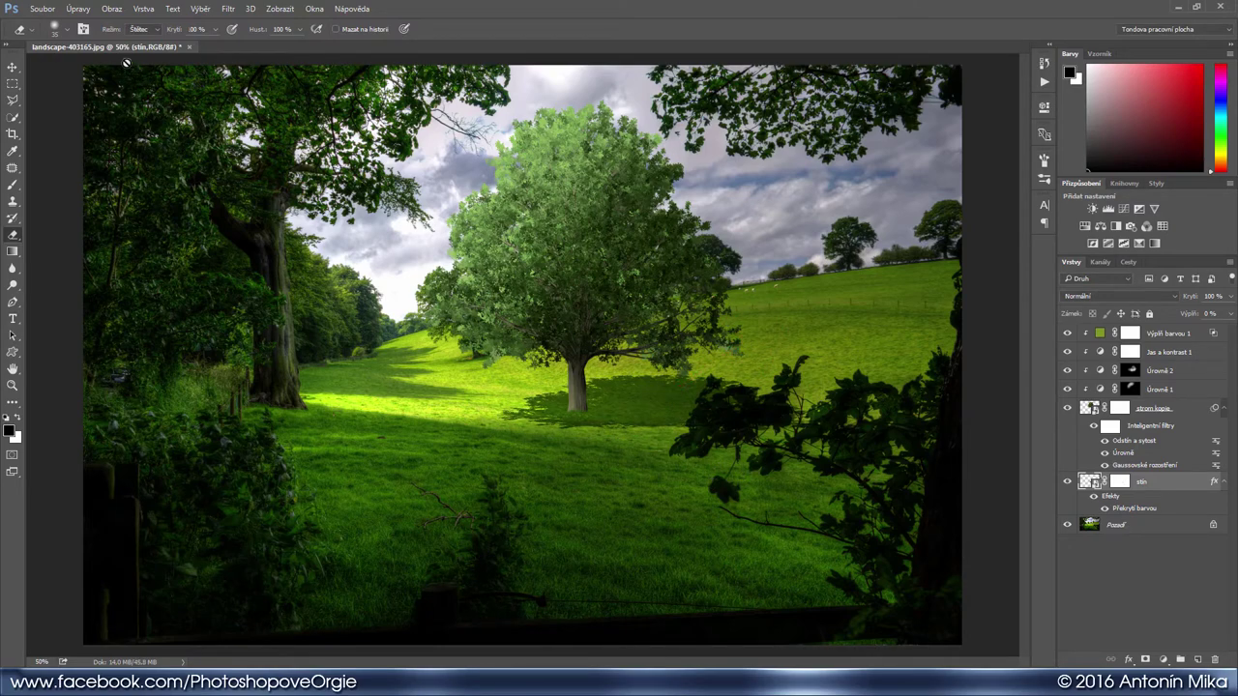
Puppet Warp the shadow, pinned at the trunk, bending its far end about -40° up the slope
{"action": "left_click", "coordinate": [80, 8]}
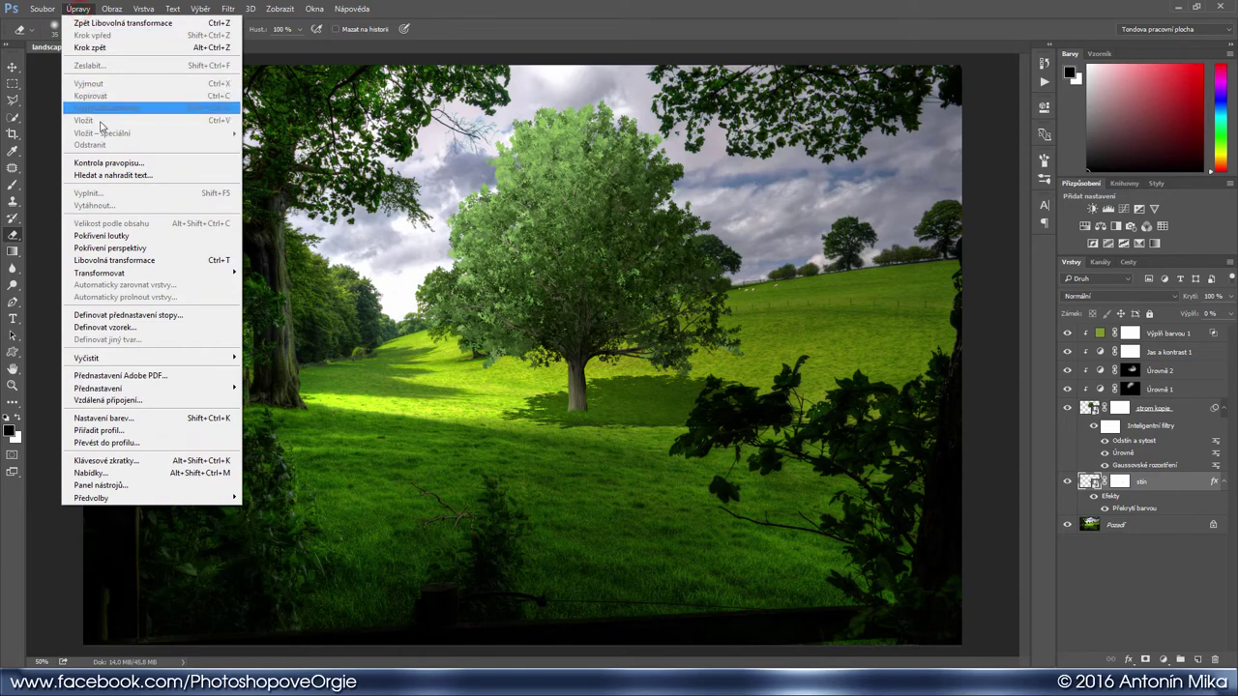
{"action": "left_click", "coordinate": [151, 237]}
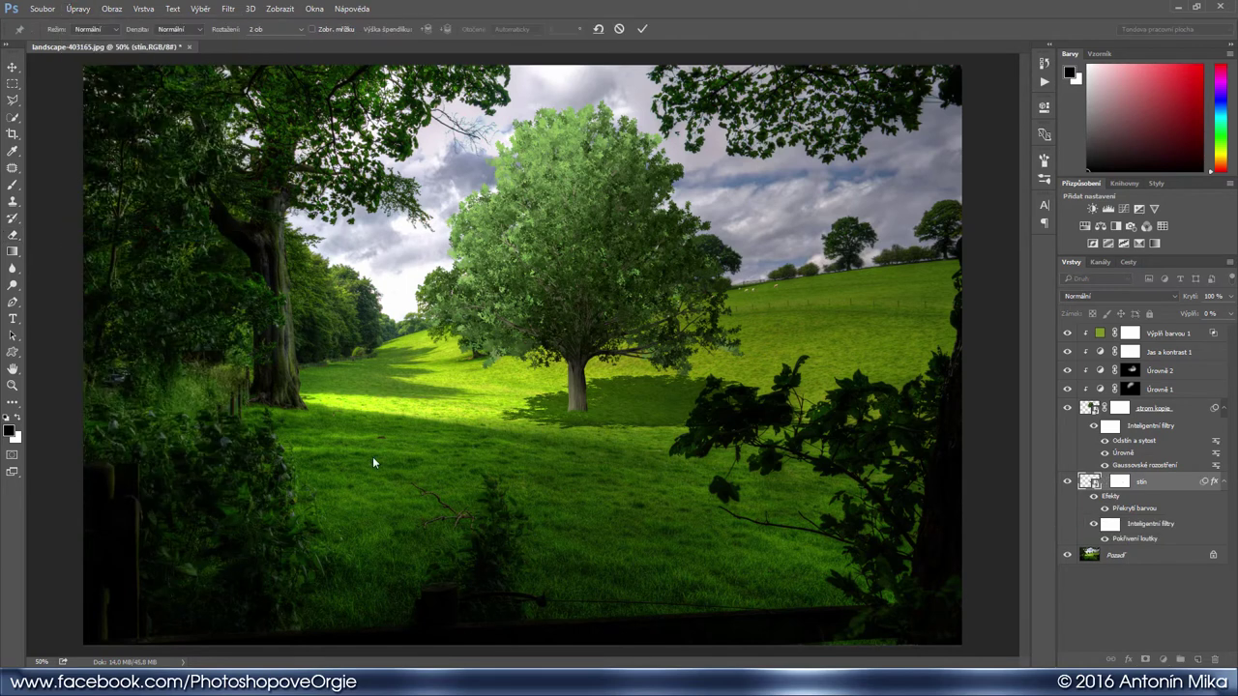
{"action": "left_click", "coordinate": [532, 413]}
{"action": "left_click", "coordinate": [786, 414]}
{"action": "left_click_drag", "start_coordinate": [786, 413], "coordinate": [760, 336]}
{"action": "left_click_drag", "start_coordinate": [760, 339], "coordinate": [764, 345]}
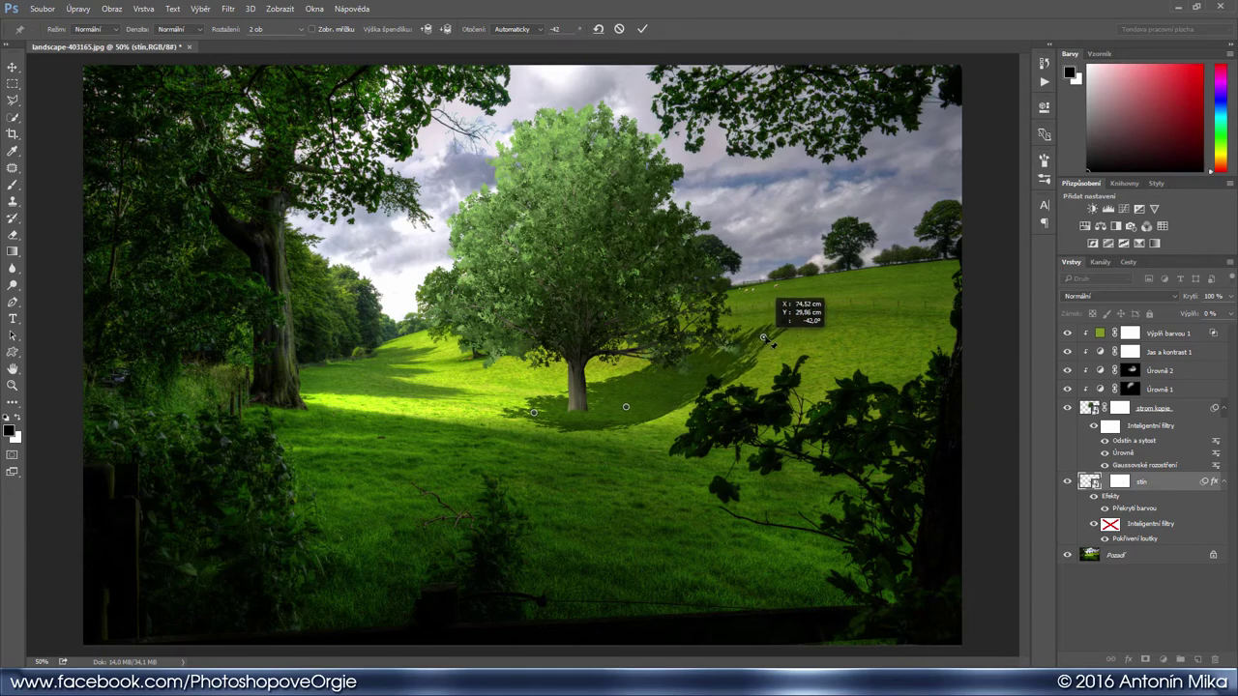
{"action": "key", "text": "Return"}
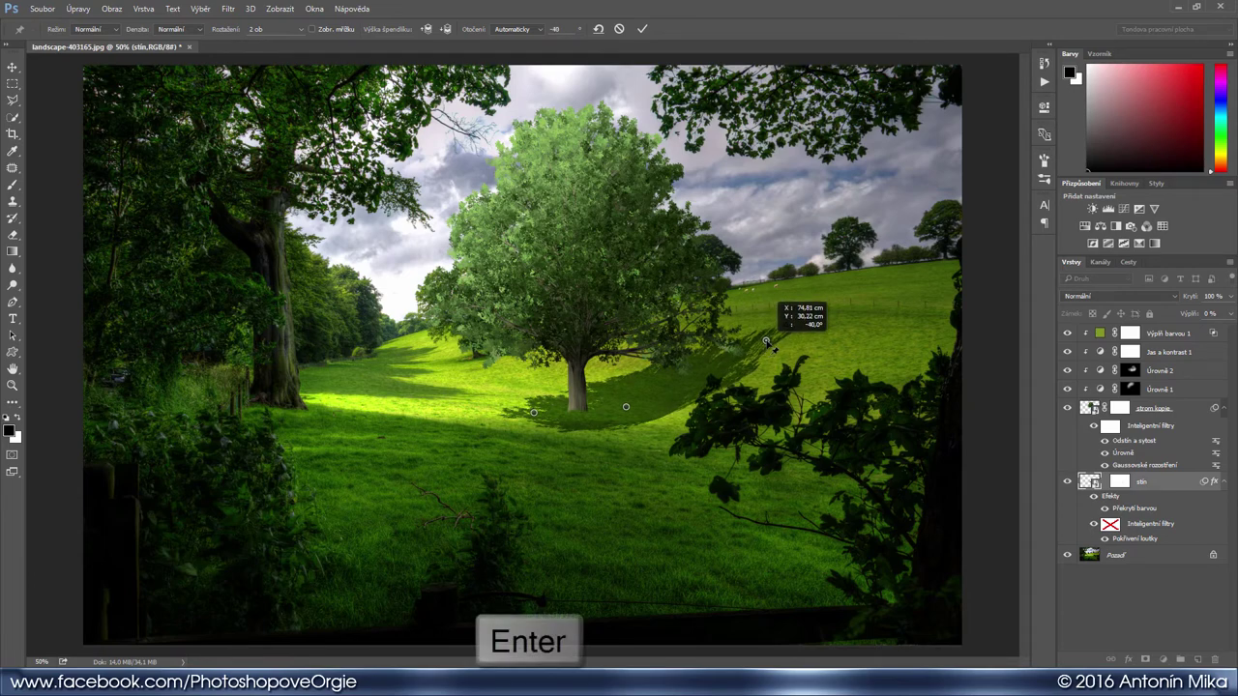
{"action": "key", "text": "e"}
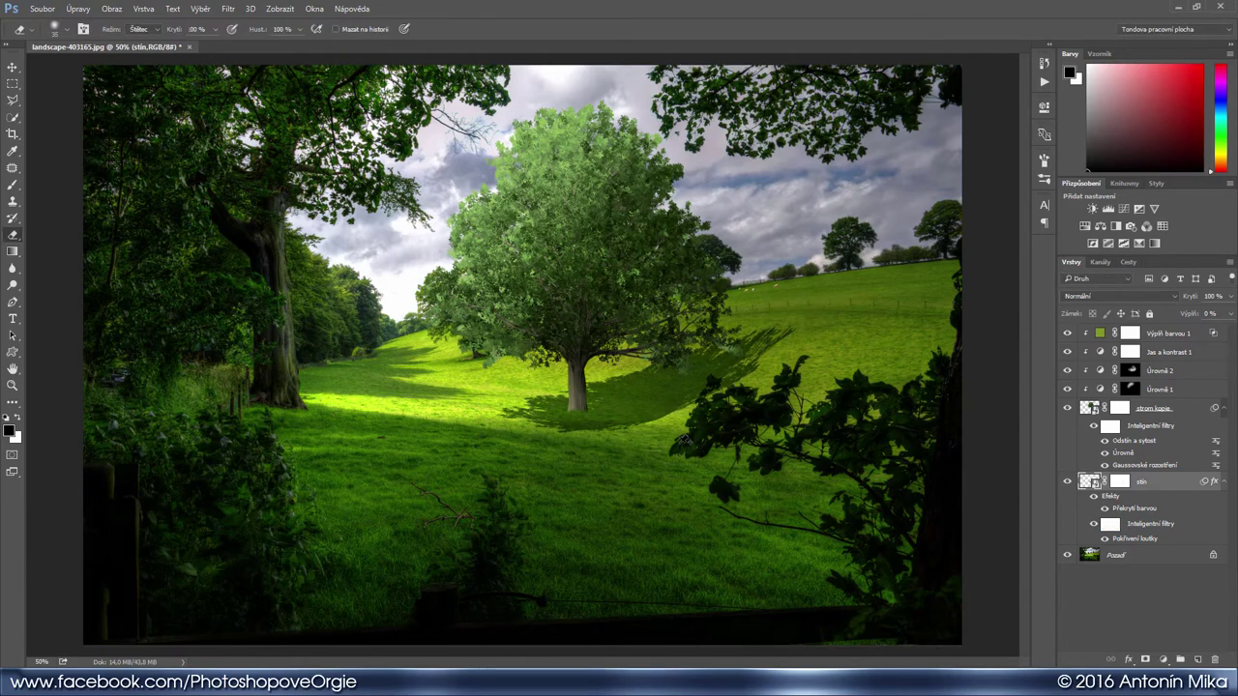
Stretch the shadow's height slightly, nudge it upward, and lower its opacity to 80%
{"action": "left_click", "coordinate": [630, 271]}
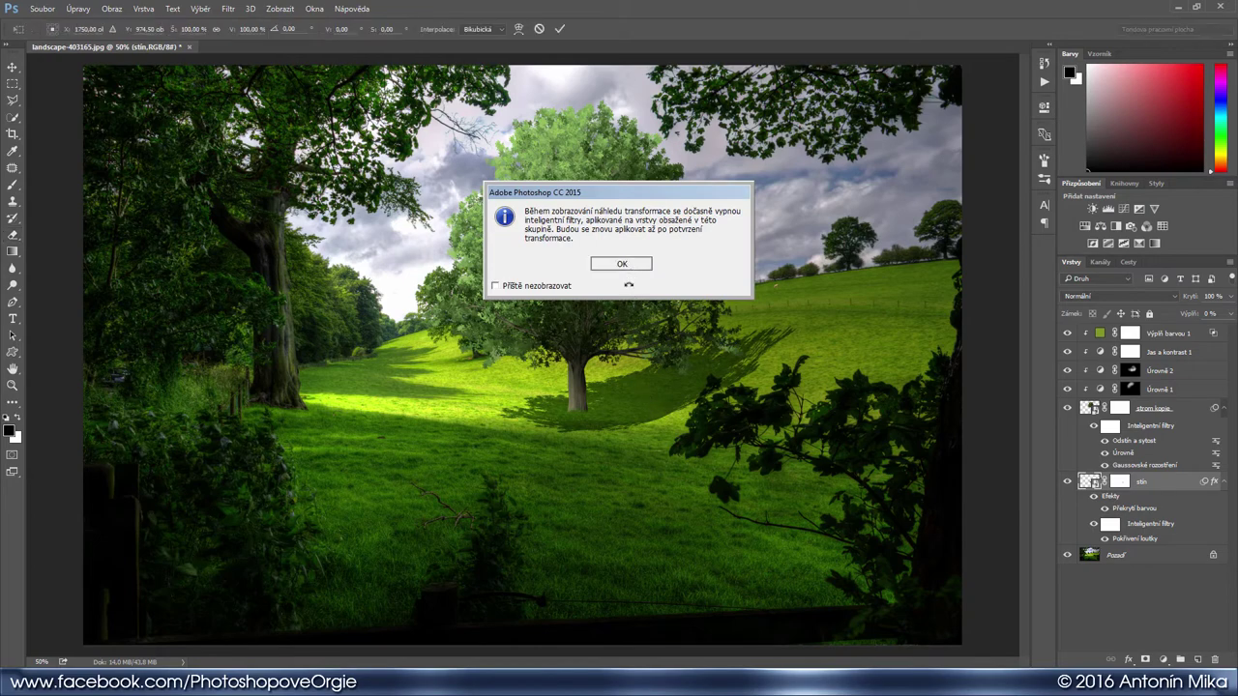
{"action": "left_click_drag", "start_coordinate": [647, 327], "coordinate": [647, 336]}
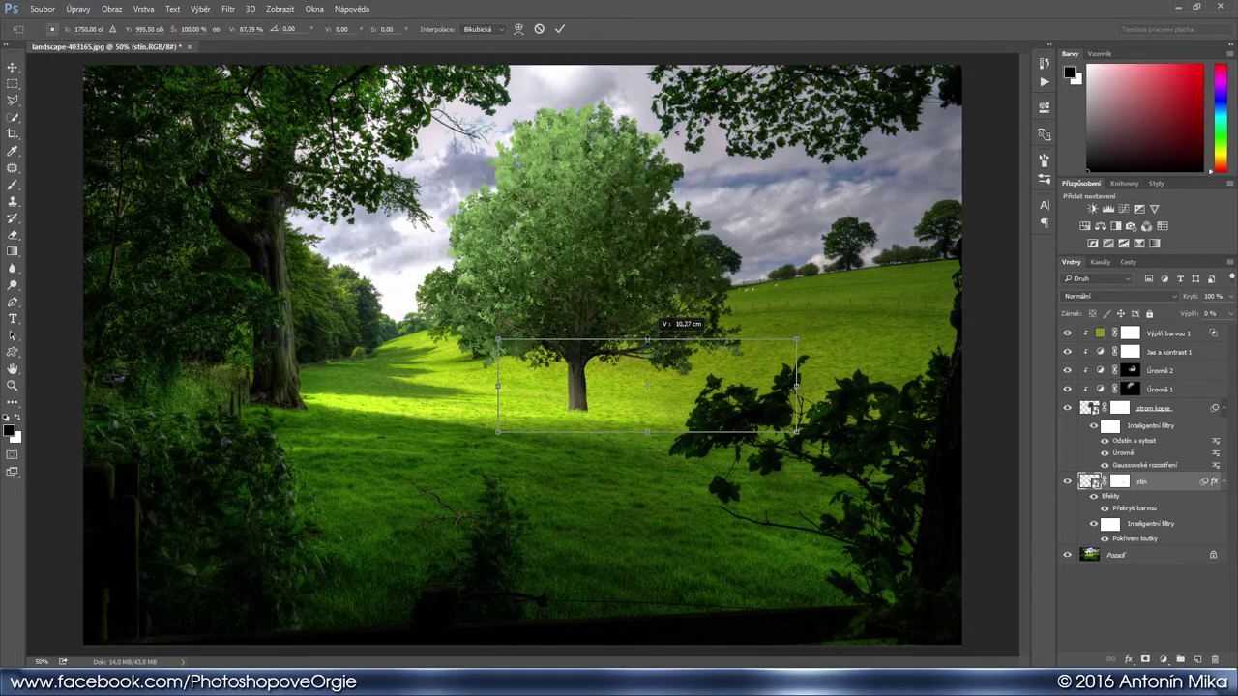
{"action": "key", "text": "Return"}
{"action": "key", "text": "v"}
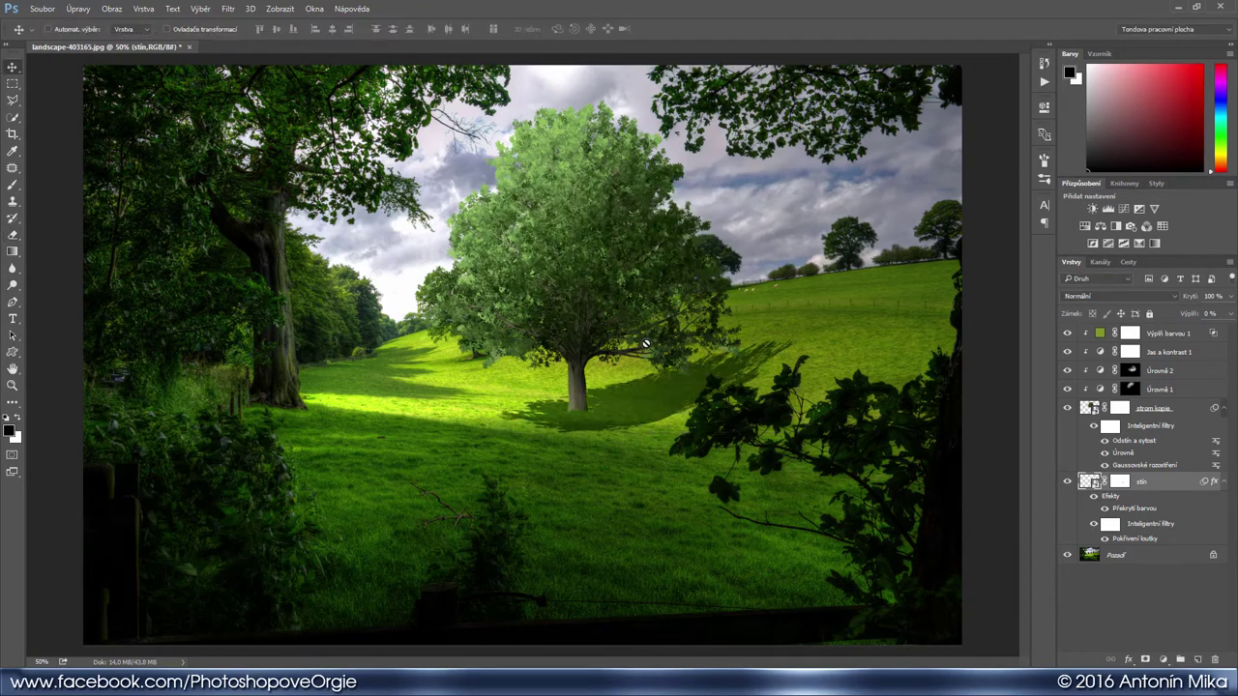
{"action": "key", "text": "Up"}
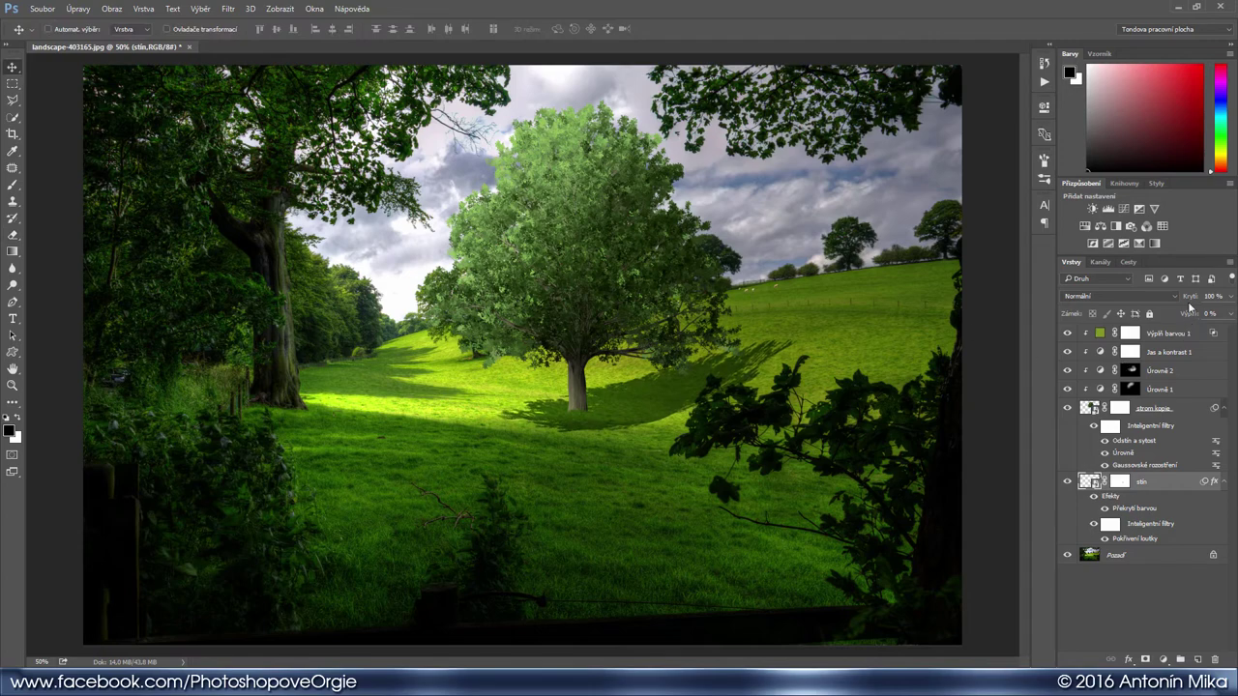
{"action": "left_click_drag", "start_coordinate": [1190, 298], "coordinate": [1168, 298]}
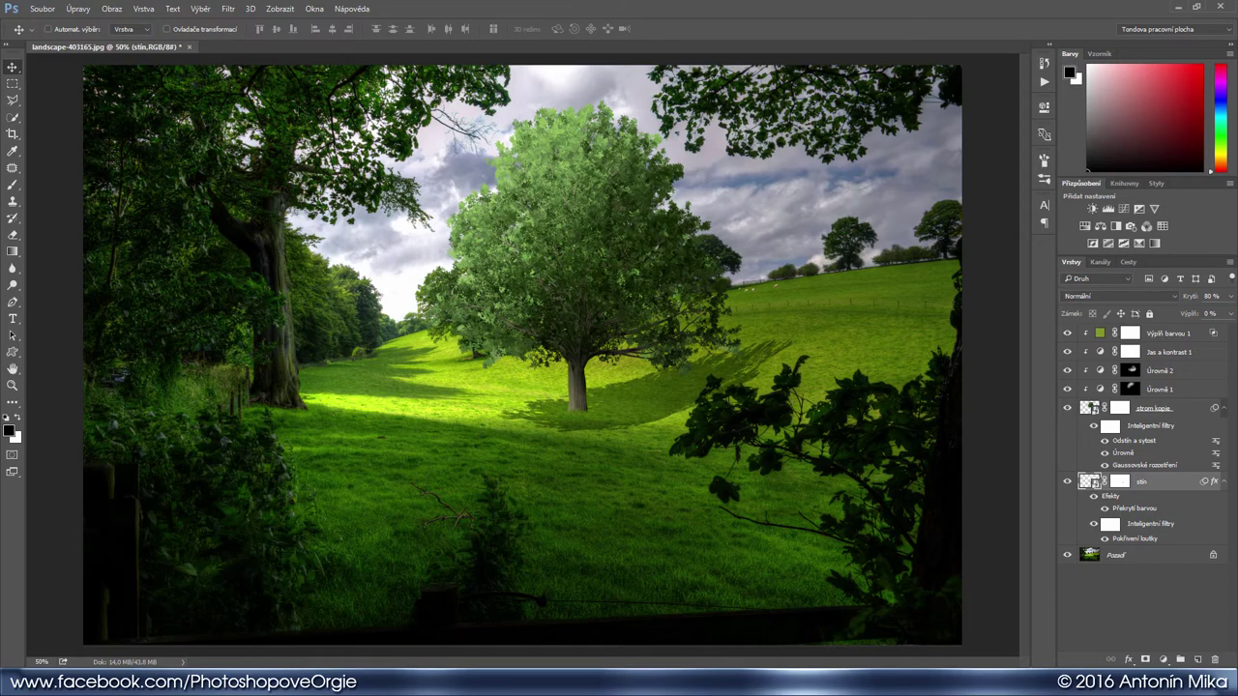
{"action": "left_click", "coordinate": [229, 8]}
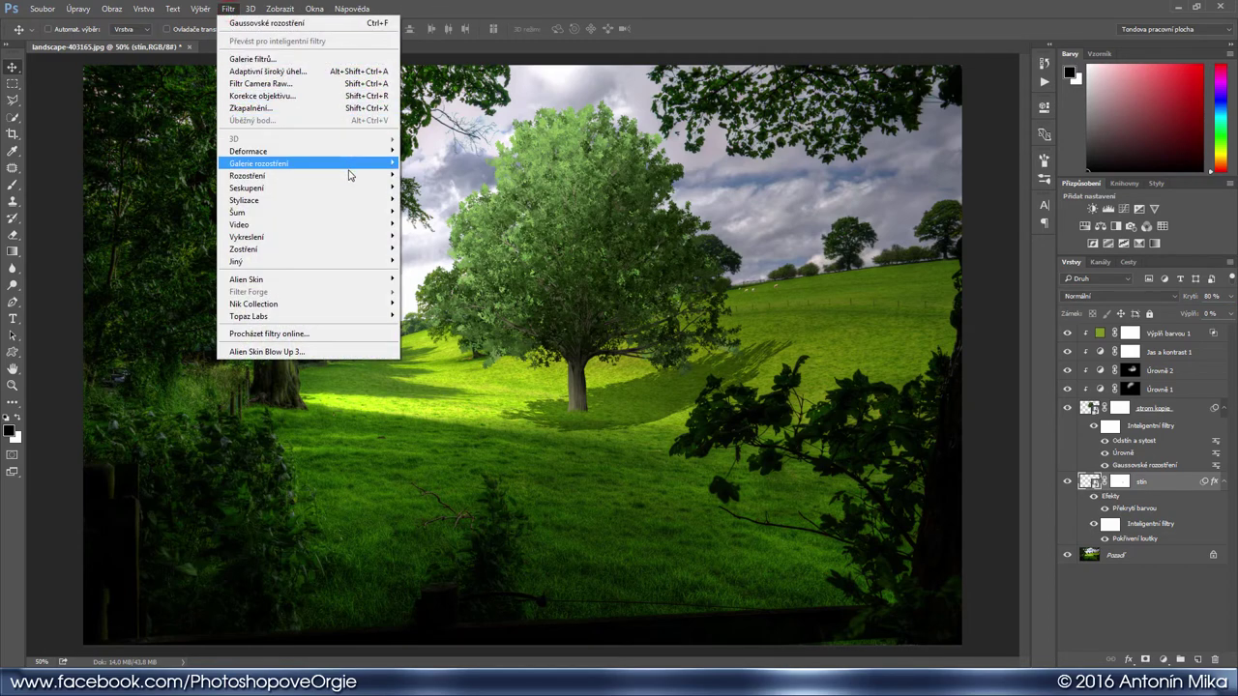
{"action": "mouse_move", "coordinate": [248, 176]}
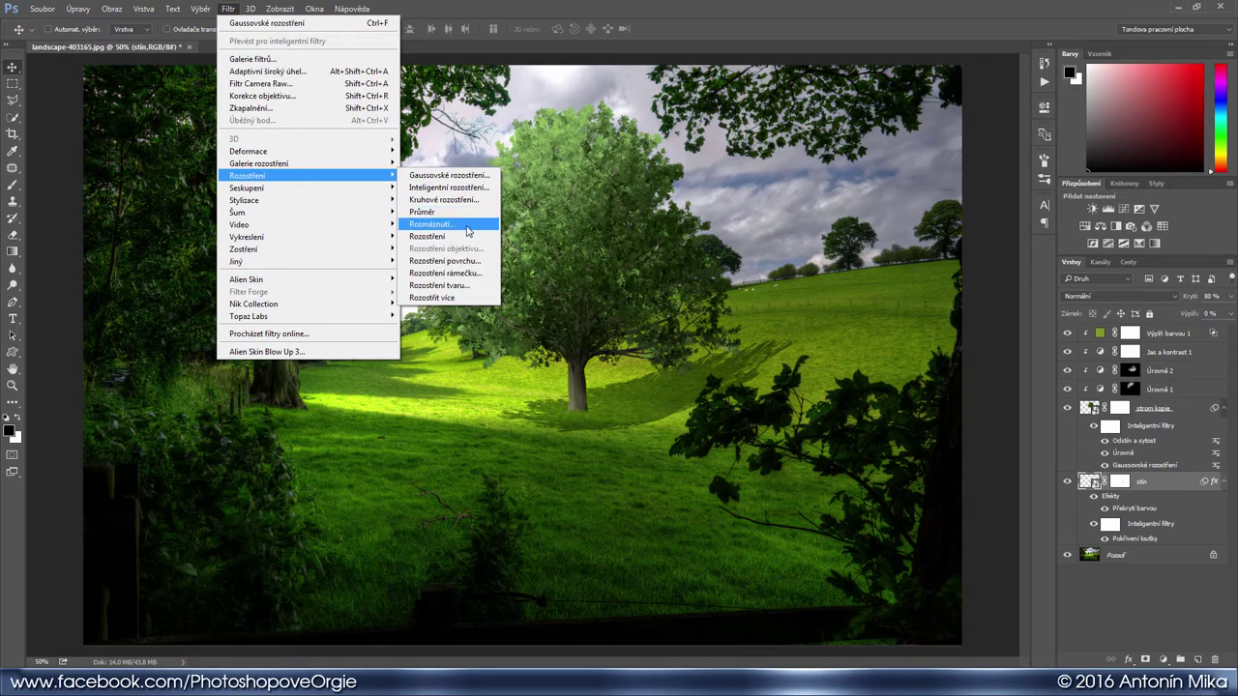
Apply a Motion Blur of 0° angle and 120 pixels distance to the stín shadow
{"action": "left_click", "coordinate": [470, 225]}
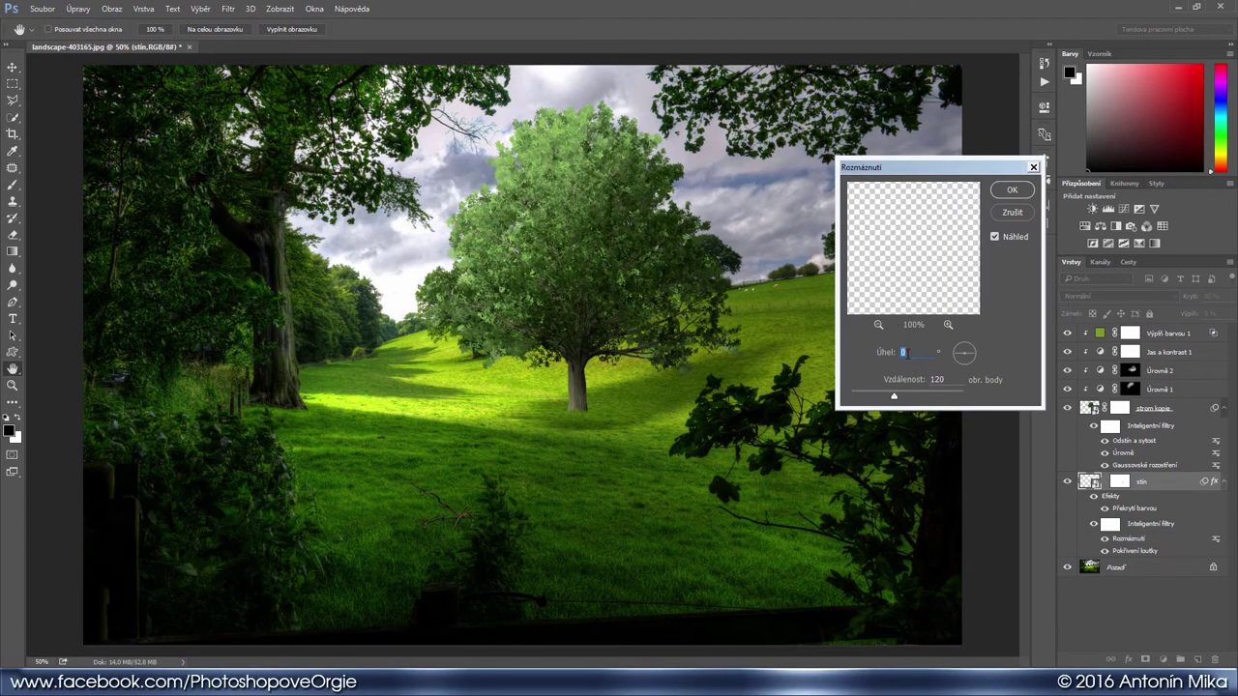
{"action": "left_click", "coordinate": [883, 396]}
{"action": "type", "text": "120"}
{"action": "left_click", "coordinate": [1012, 191]}
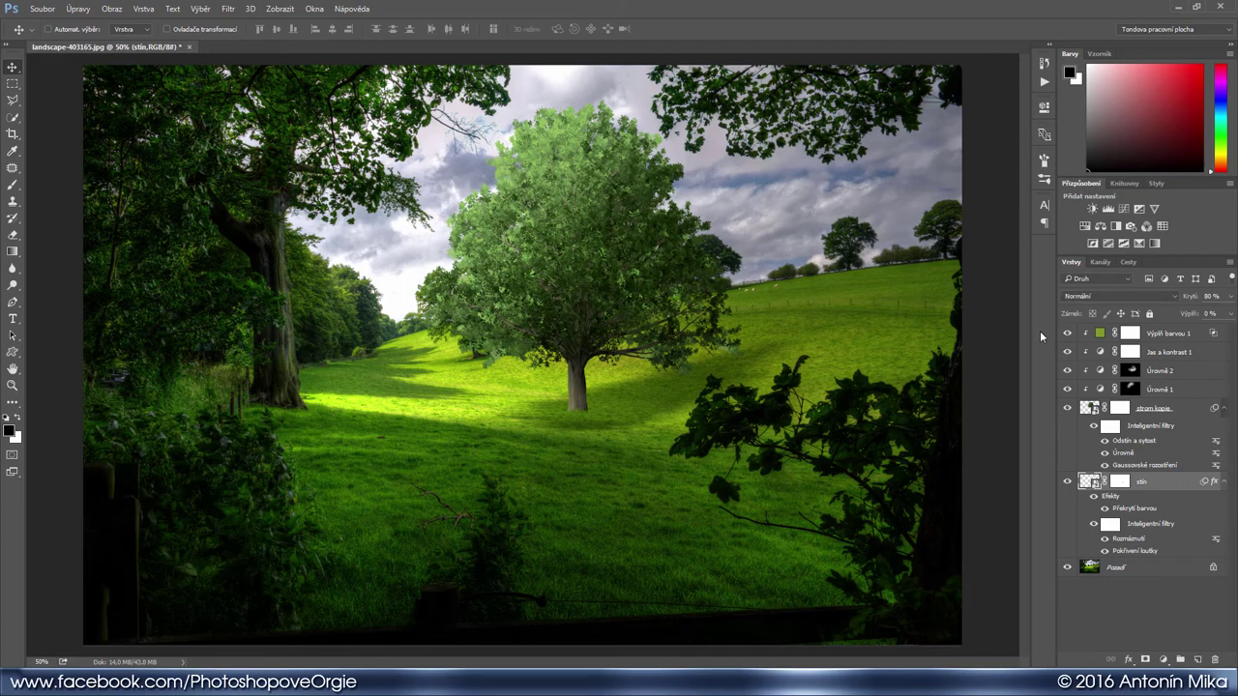
Create a new layer named stín+ with Měkké světlo (Soft Light) blending
{"action": "key", "text": "ctrl+shift+n"}
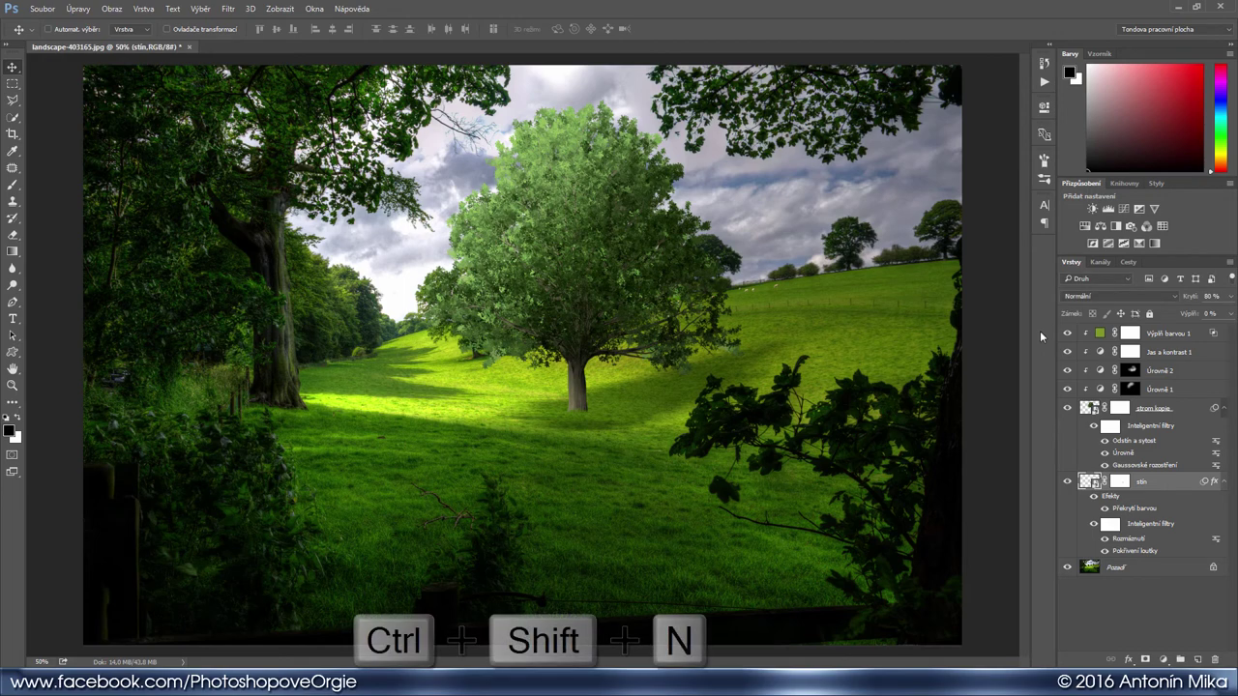
{"action": "type", "text": "stín+"}
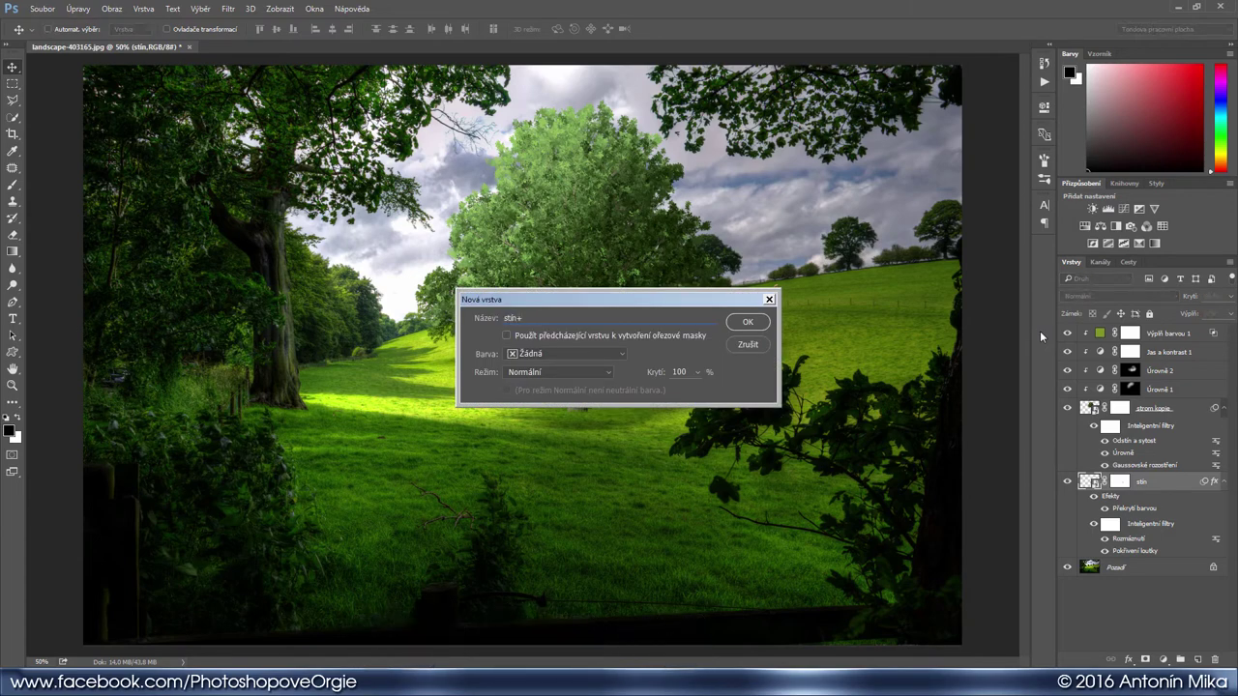
{"action": "key", "text": "Return"}
{"action": "left_click", "coordinate": [1098, 297]}
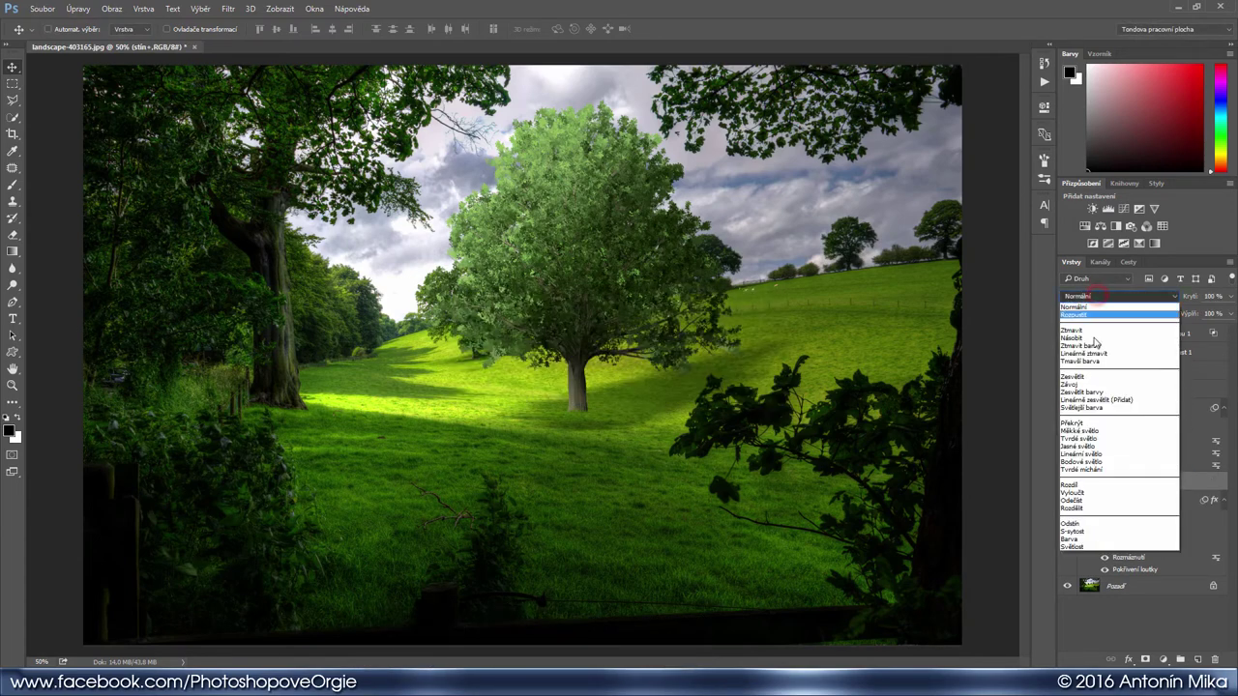
{"action": "left_click", "coordinate": [1095, 431]}
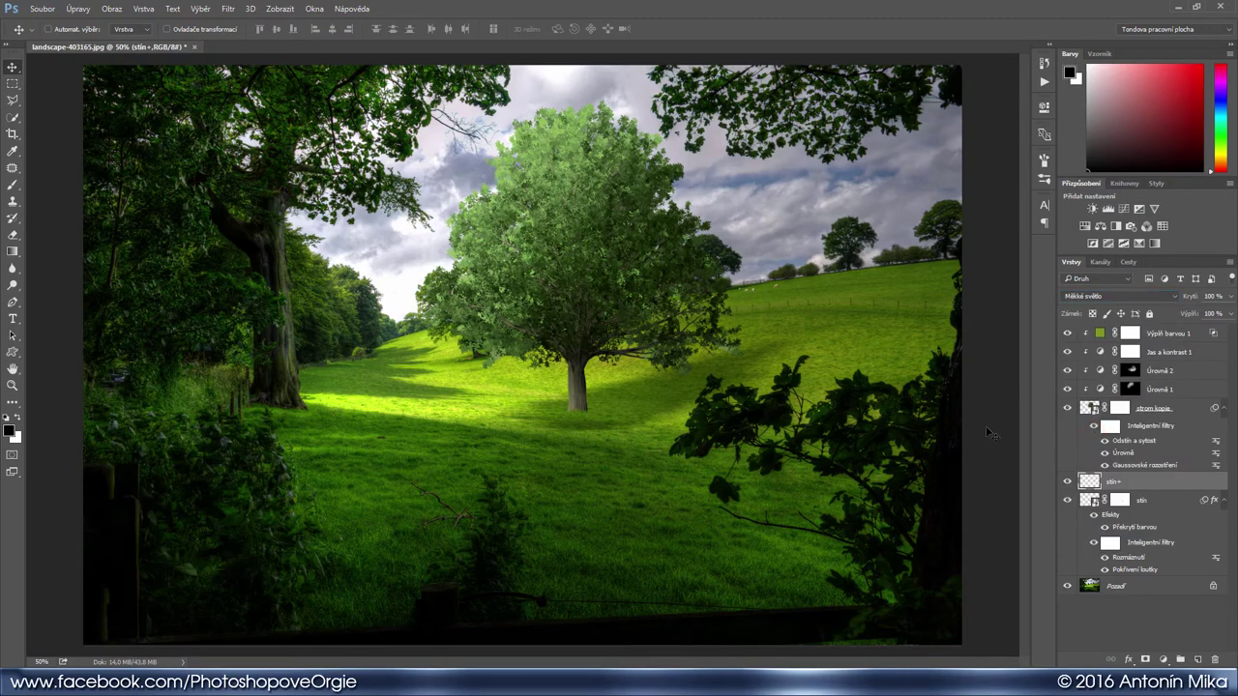
Dab black soft-round brush shading at 20% opacity onto the grass at the trunk base
{"action": "key", "text": "b"}
{"action": "right_click", "coordinate": [574, 408]}
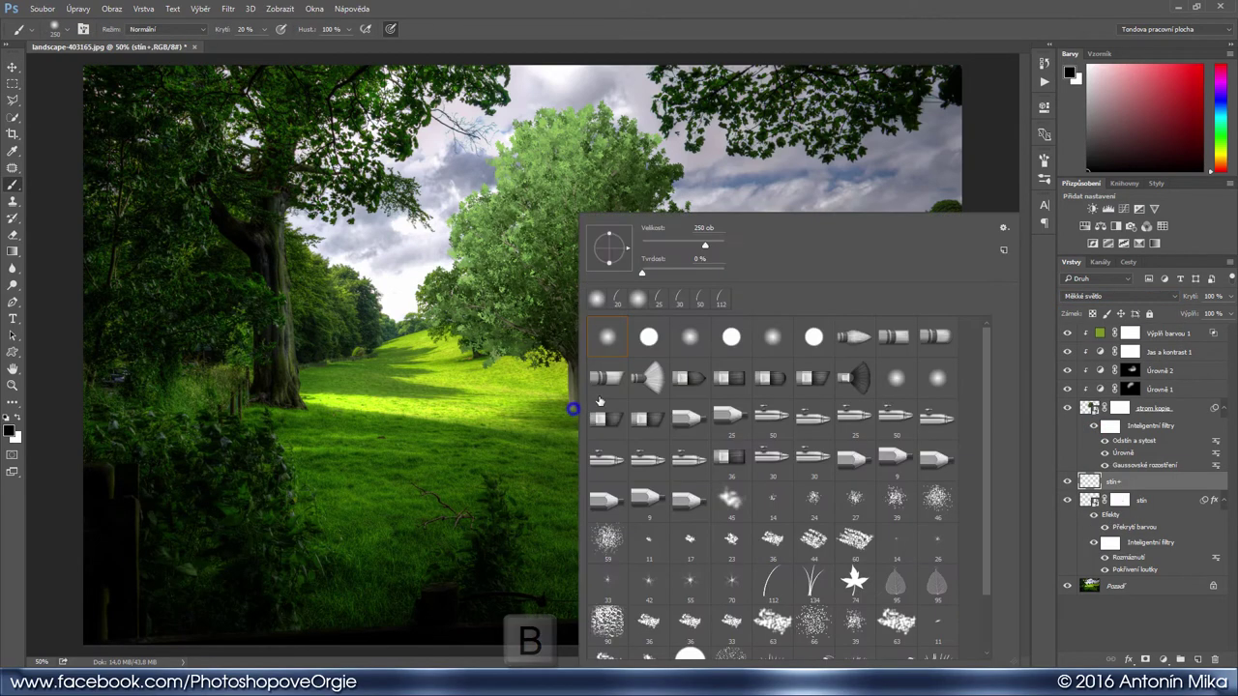
{"action": "double_click", "coordinate": [604, 333]}
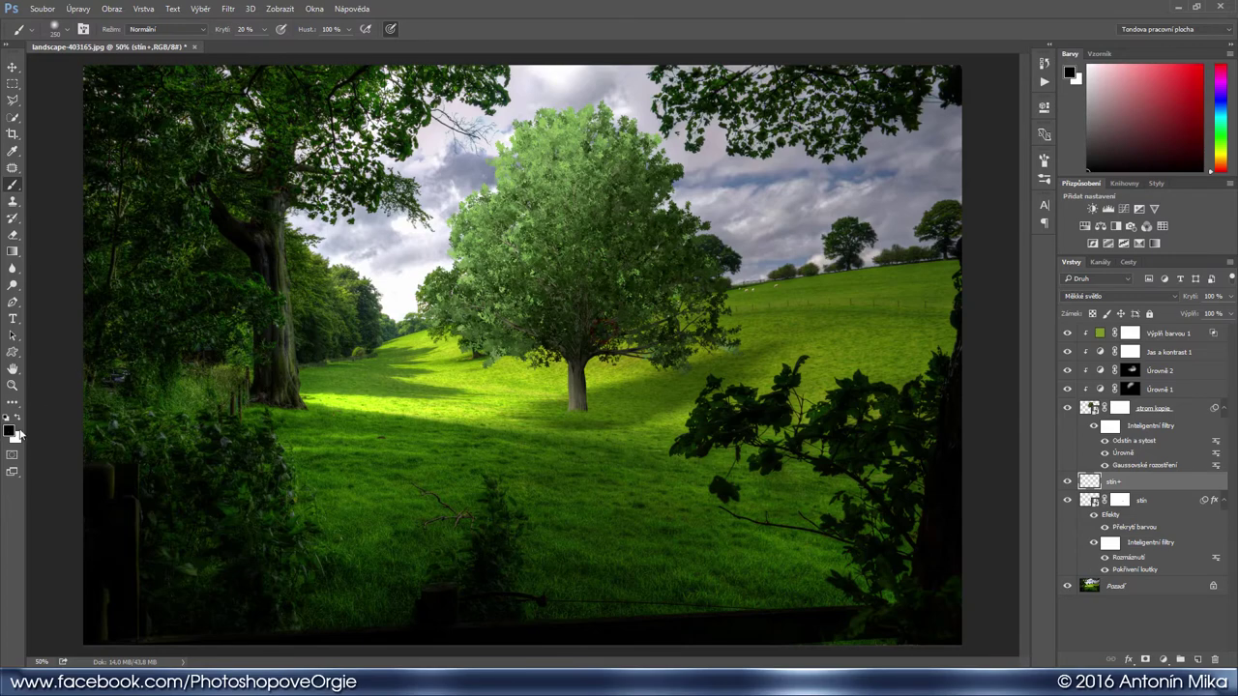
{"action": "left_click", "coordinate": [224, 30]}
{"action": "key", "text": "ctrl+plus"}
{"action": "key", "text": "ctrl+plus"}
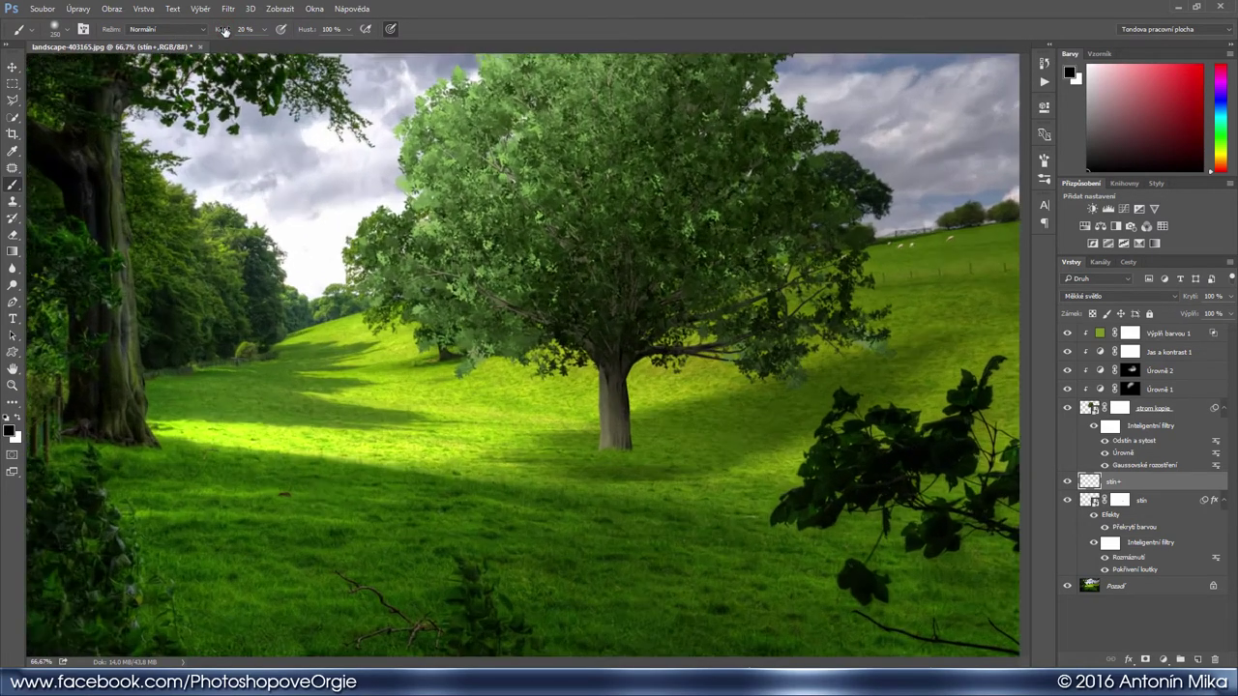
{"action": "left_click_drag", "start_coordinate": [746, 484], "coordinate": [674, 422]}
{"action": "key", "text": "bracketleft"}
{"action": "key", "text": "bracketleft"}
{"action": "key", "text": "bracketleft"}
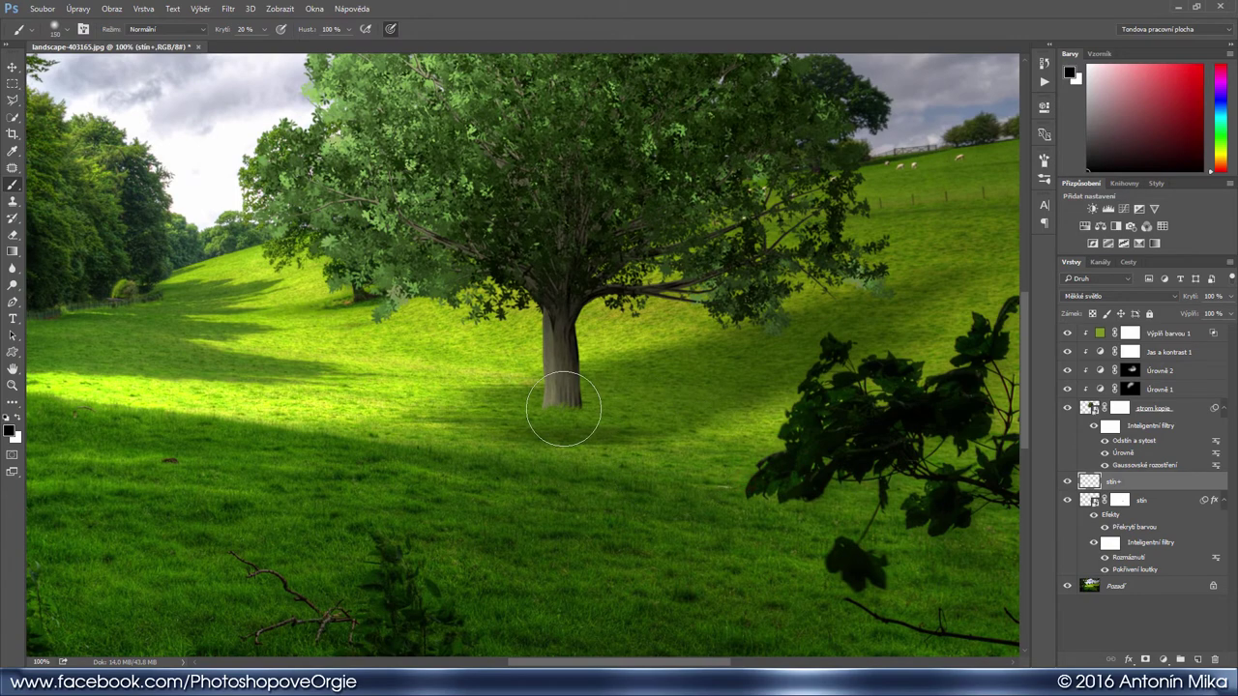
{"action": "left_click", "coordinate": [561, 407]}
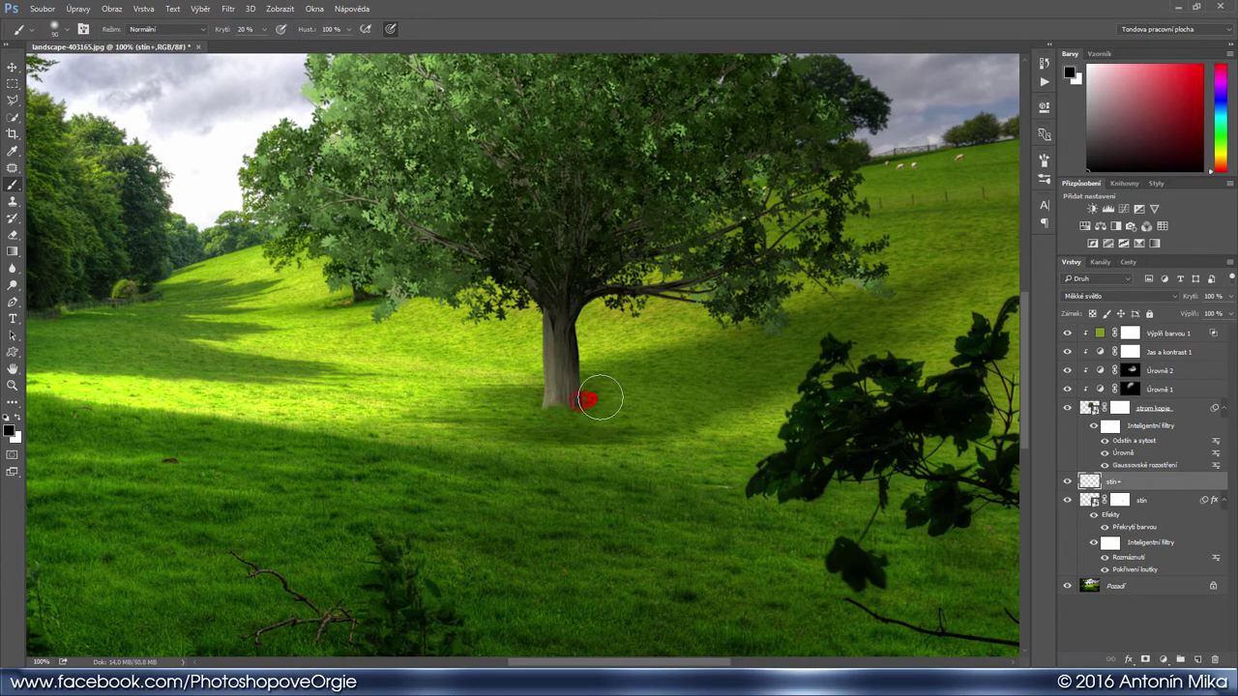
{"action": "left_click", "coordinate": [619, 395]}
{"action": "left_click", "coordinate": [565, 404]}
{"action": "key", "text": "ctrl+minus"}
{"action": "key", "text": "ctrl+minus"}
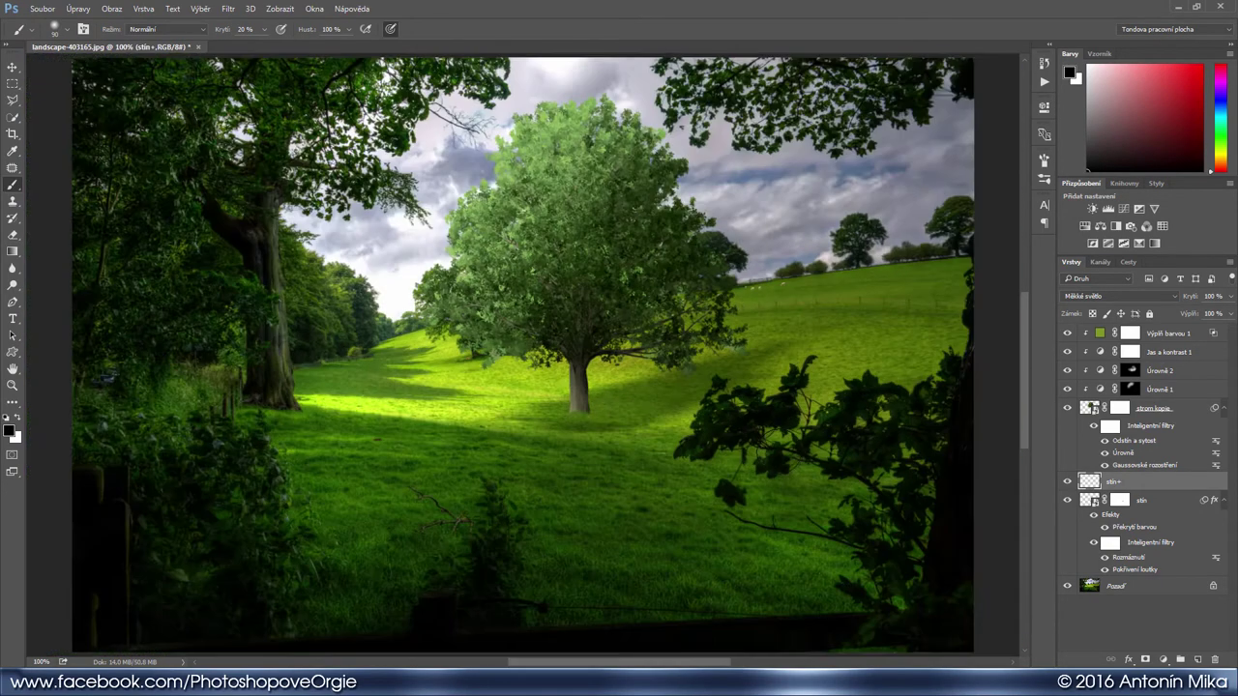
{"action": "key", "text": "h"}
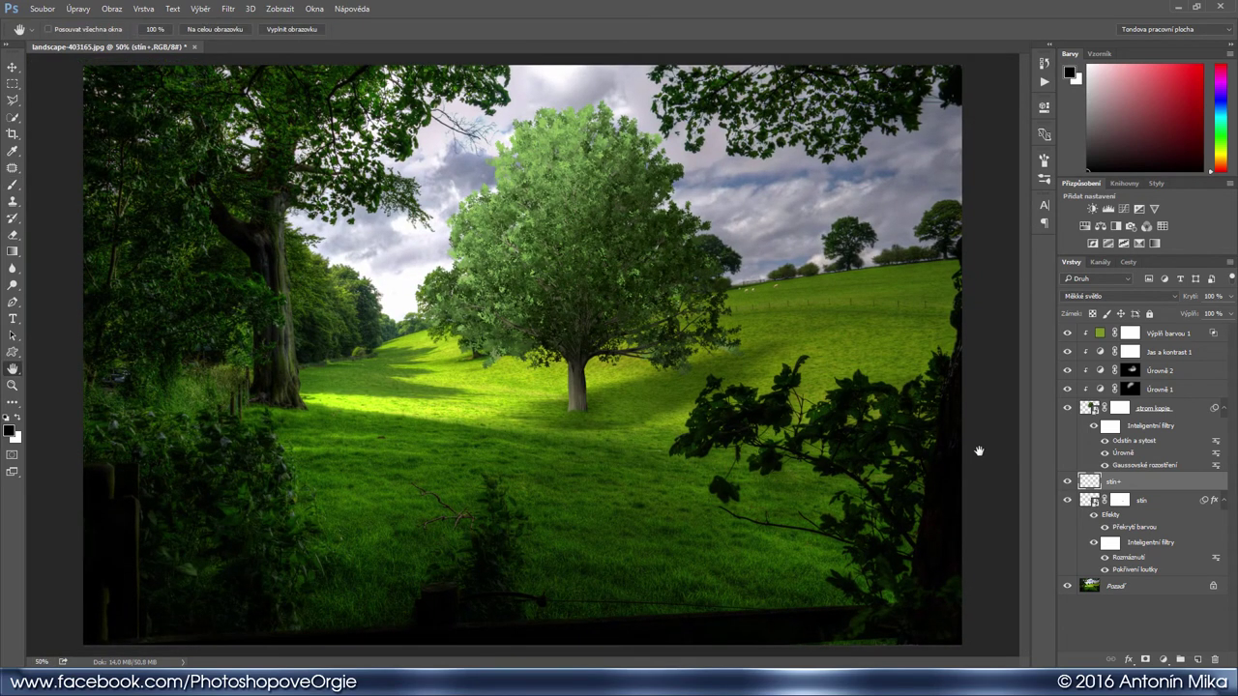
Add a Warming Filter (85) Photo Filter at 25% density above Výplň barvou 1, clipped below
{"action": "left_click", "coordinate": [1180, 335]}
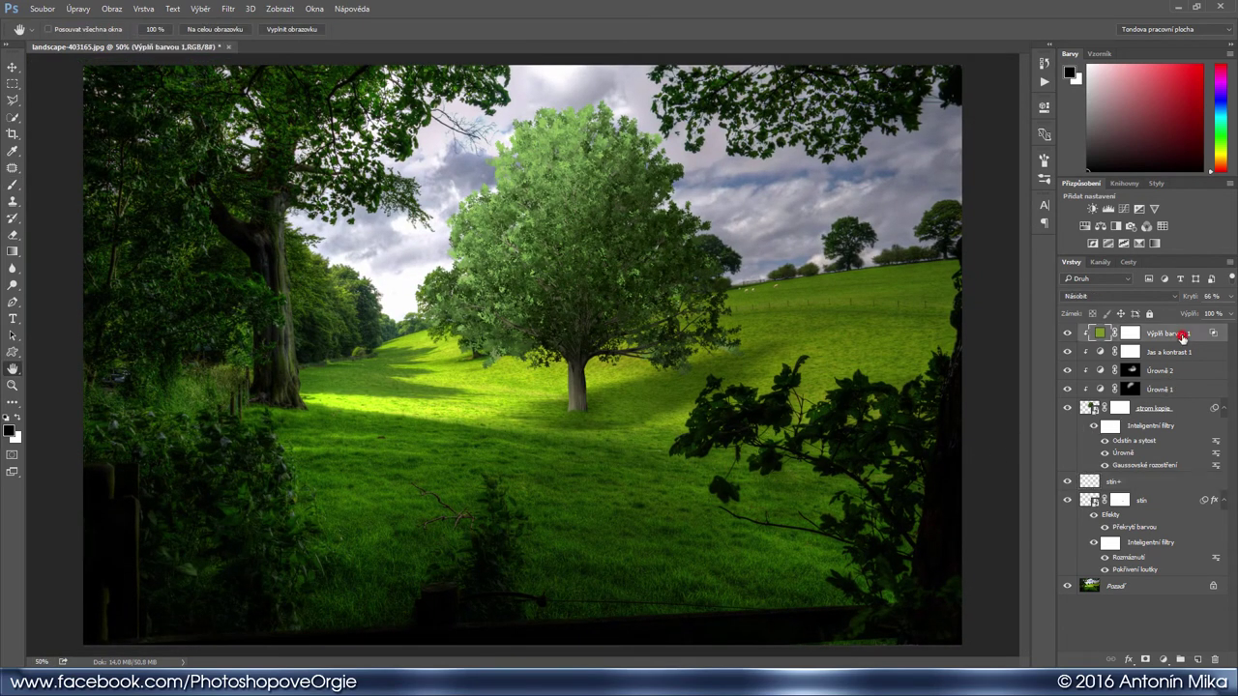
{"action": "left_click", "coordinate": [1131, 225]}
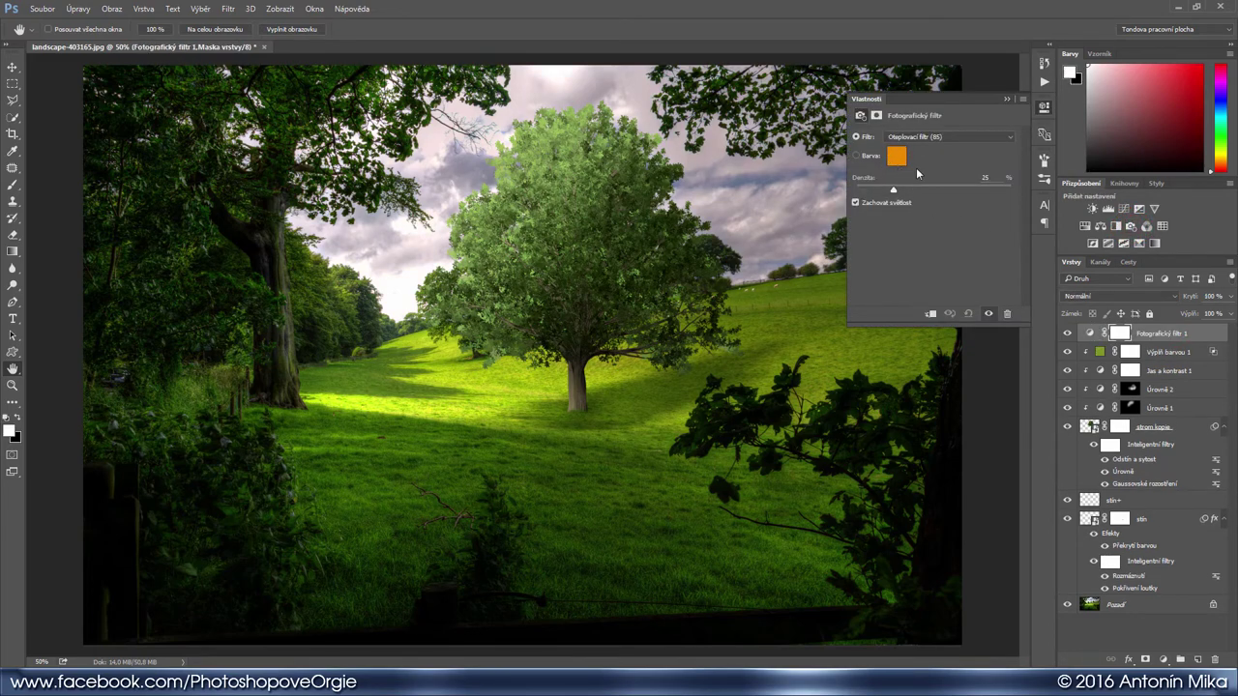
{"action": "left_click", "coordinate": [1043, 107]}
{"action": "key", "text": "ctrl+alt+g"}
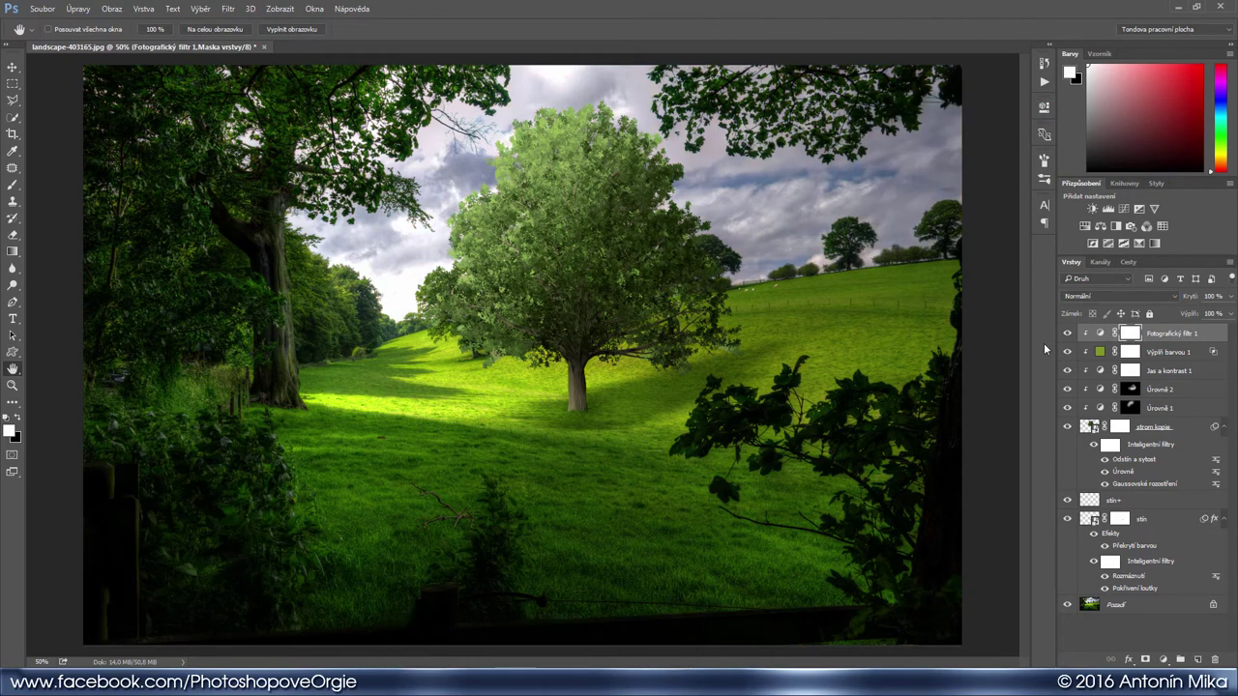
{"action": "left_click", "coordinate": [1068, 335]}
Add two Color Lookup layers using the FuturisticBleak.3DL and Kodak 5218 Kodak 2383 LUTs
{"action": "left_click", "coordinate": [1163, 227]}
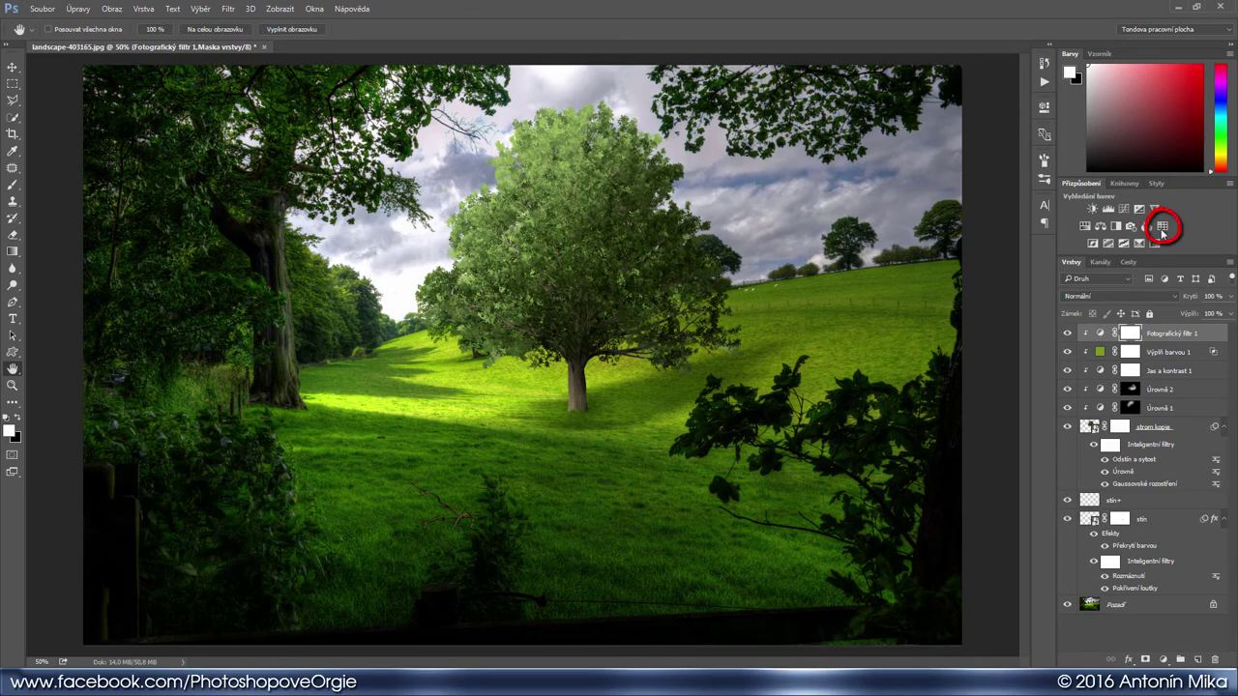
{"action": "left_click", "coordinate": [994, 137]}
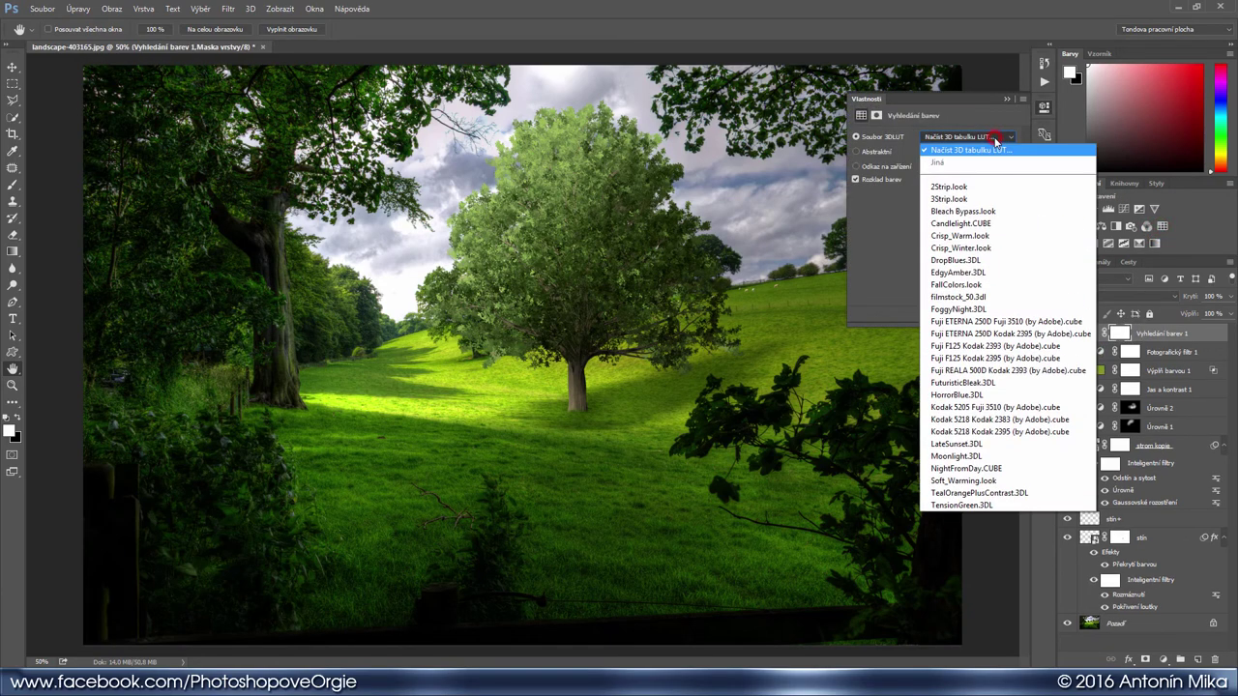
{"action": "left_click", "coordinate": [985, 381]}
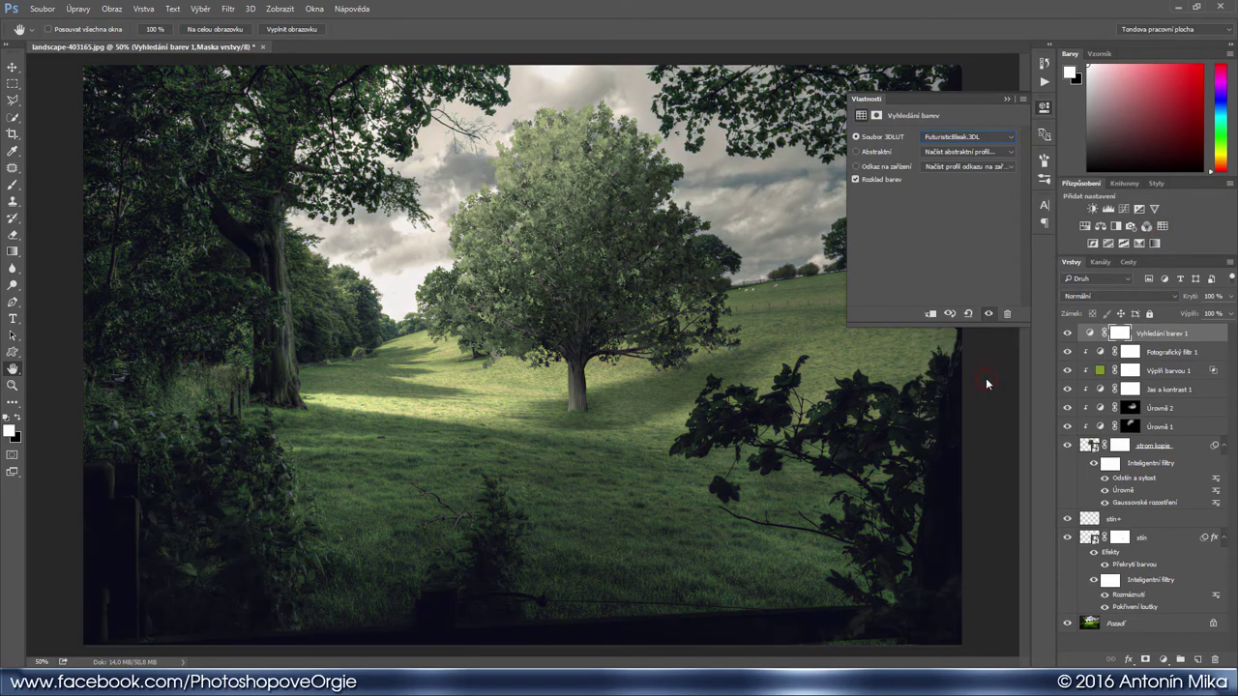
{"action": "left_click", "coordinate": [1161, 228]}
{"action": "left_click", "coordinate": [975, 137]}
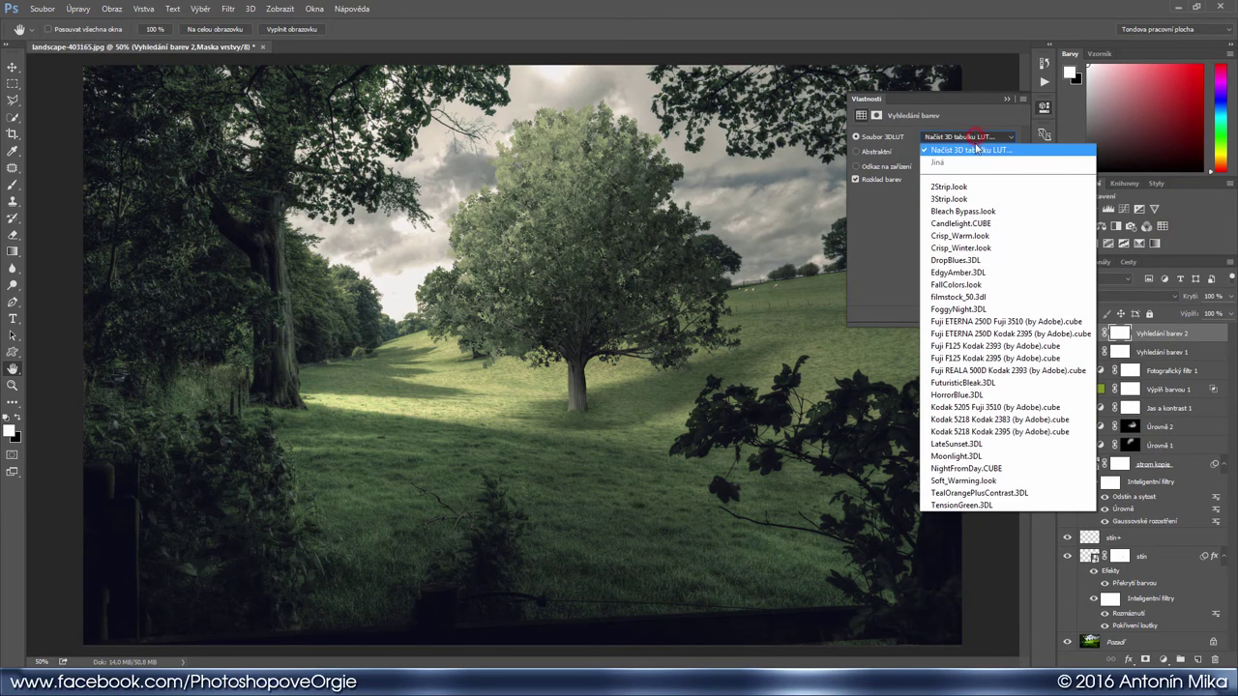
{"action": "left_click", "coordinate": [1022, 421]}
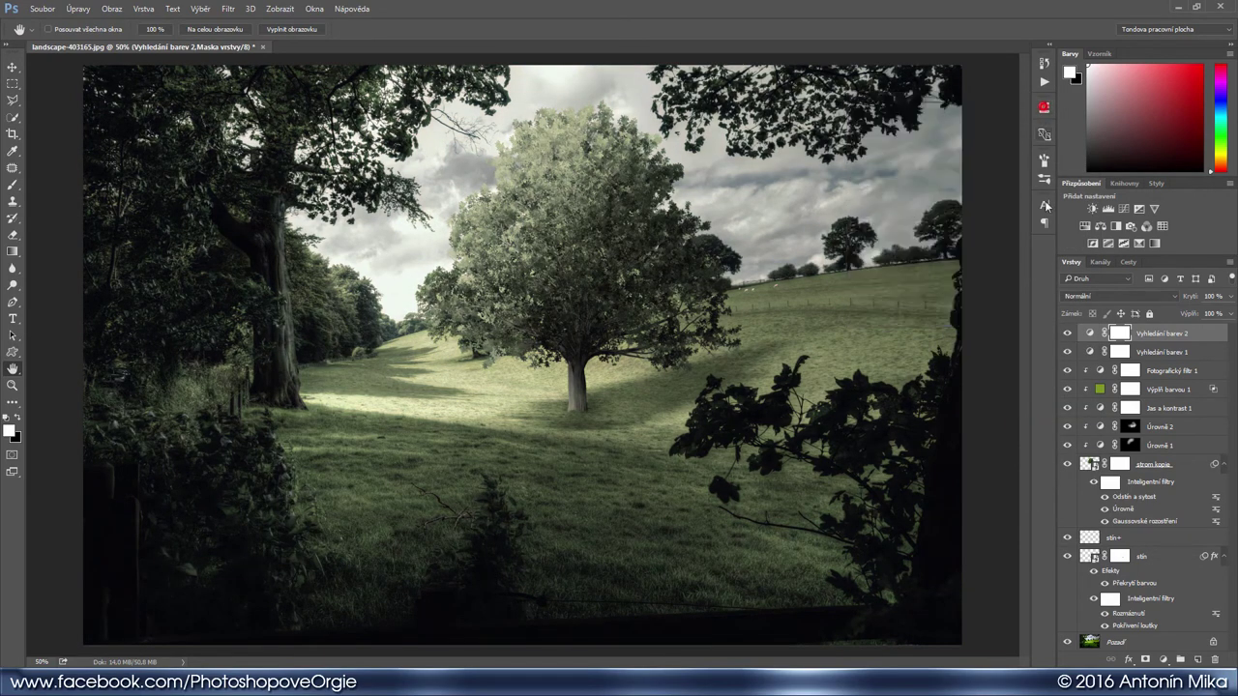
{"action": "left_click", "coordinate": [1044, 107]}
Compare the two lookups, trial 46% opacity and duplicates, then revert to the original full-opacity pair
{"action": "left_click", "coordinate": [1068, 339]}
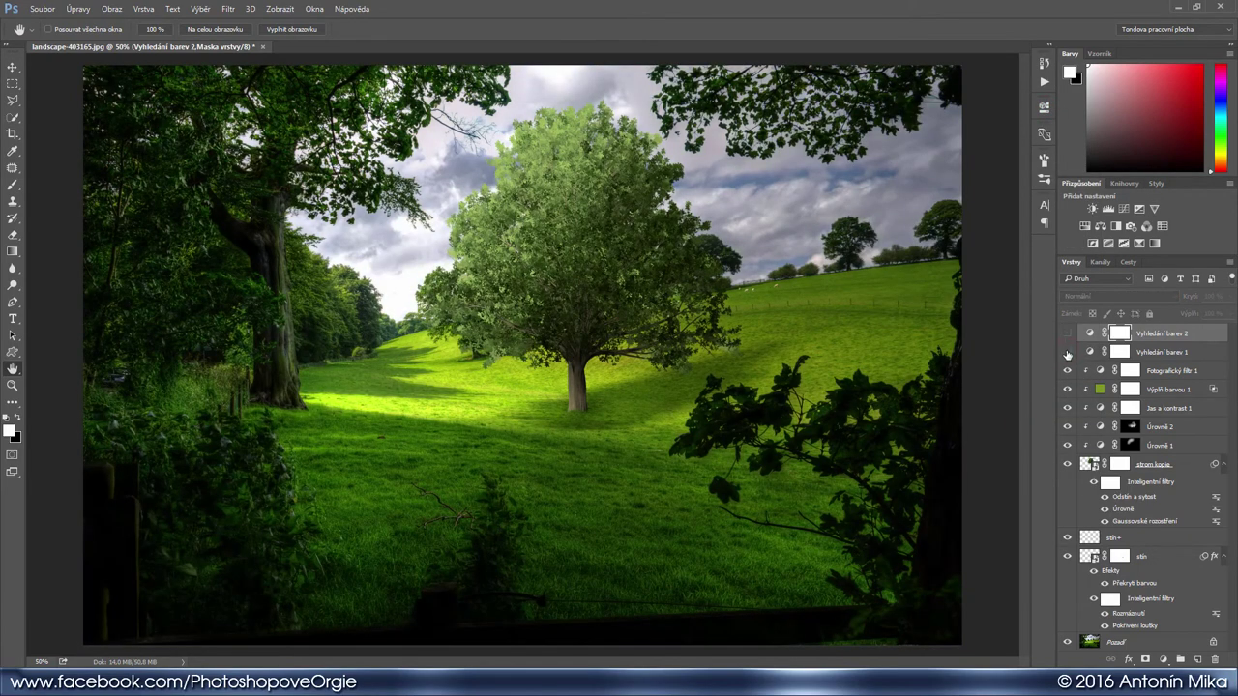
{"action": "left_click_drag", "start_coordinate": [1068, 354], "coordinate": [1068, 335]}
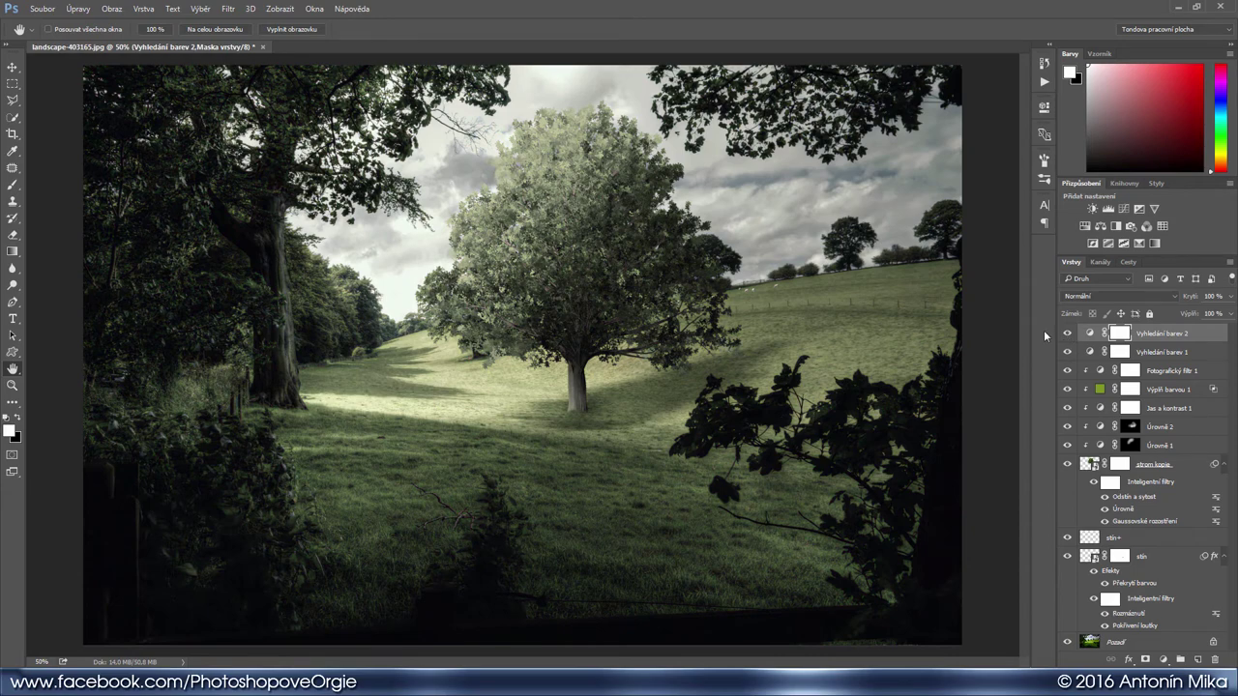
{"action": "left_click", "coordinate": [1168, 352], "text": "shift"}
{"action": "left_click_drag", "start_coordinate": [1197, 299], "coordinate": [1184, 301]}
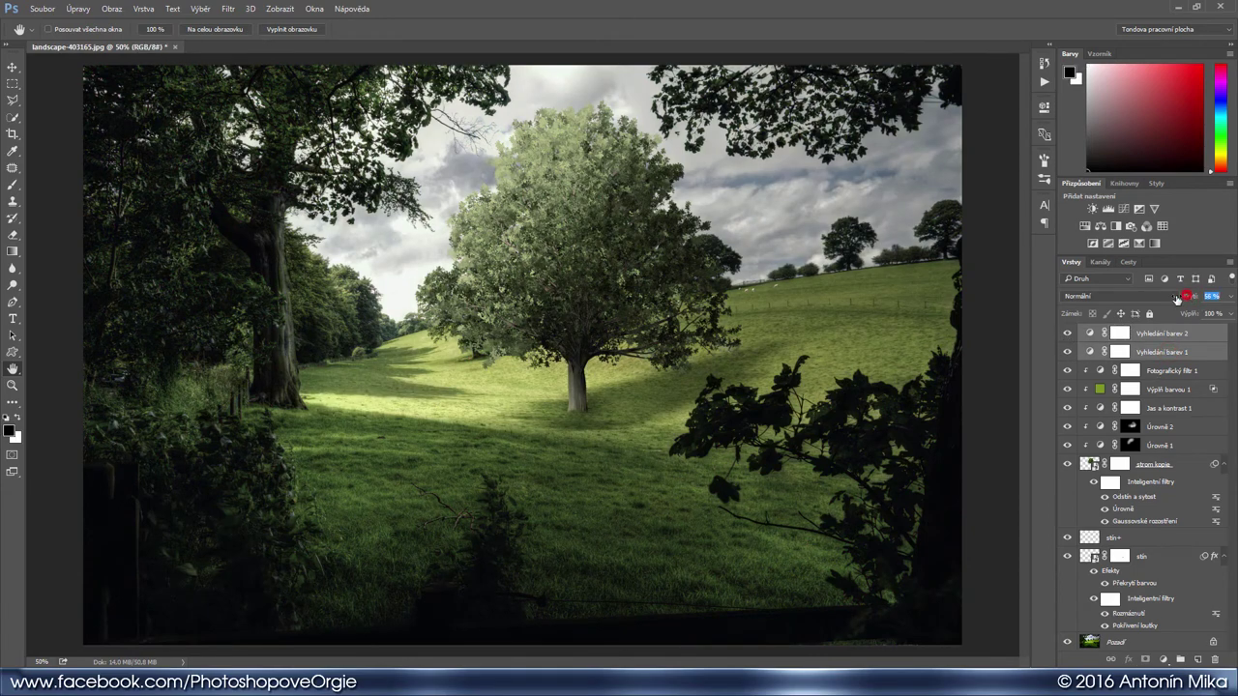
{"action": "left_click_drag", "start_coordinate": [1185, 301], "coordinate": [1224, 300]}
{"action": "key", "text": "ctrl+j"}
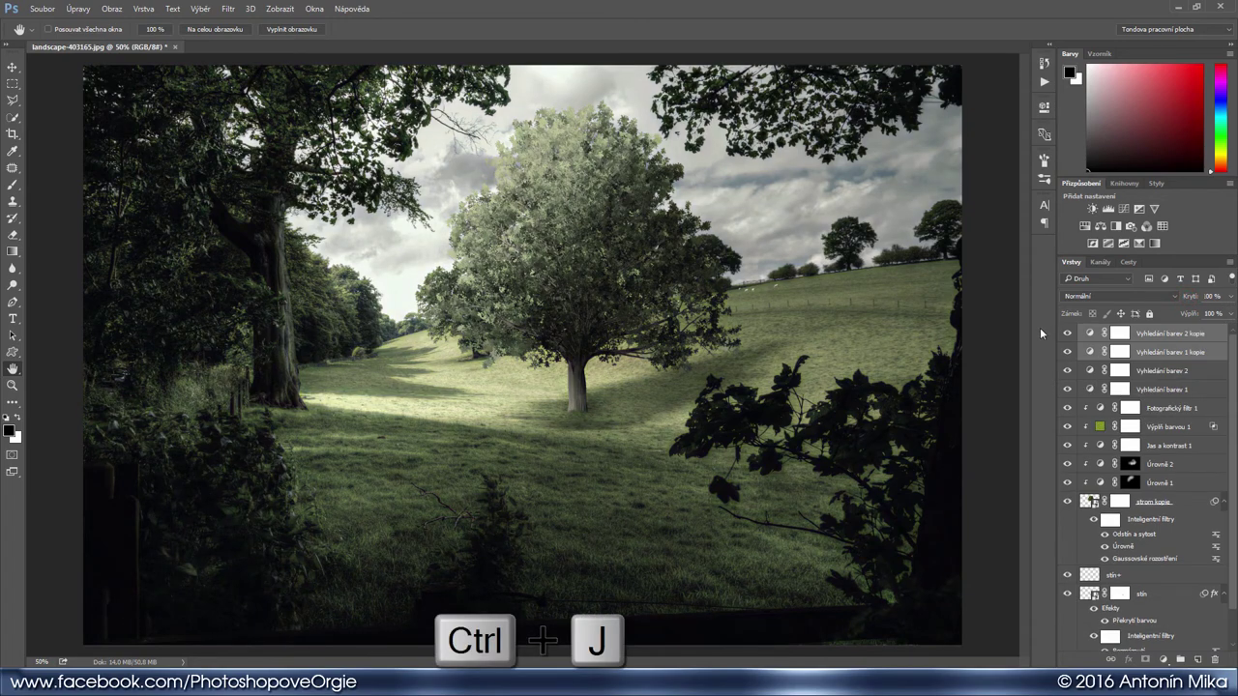
{"action": "key", "text": "ctrl+j"}
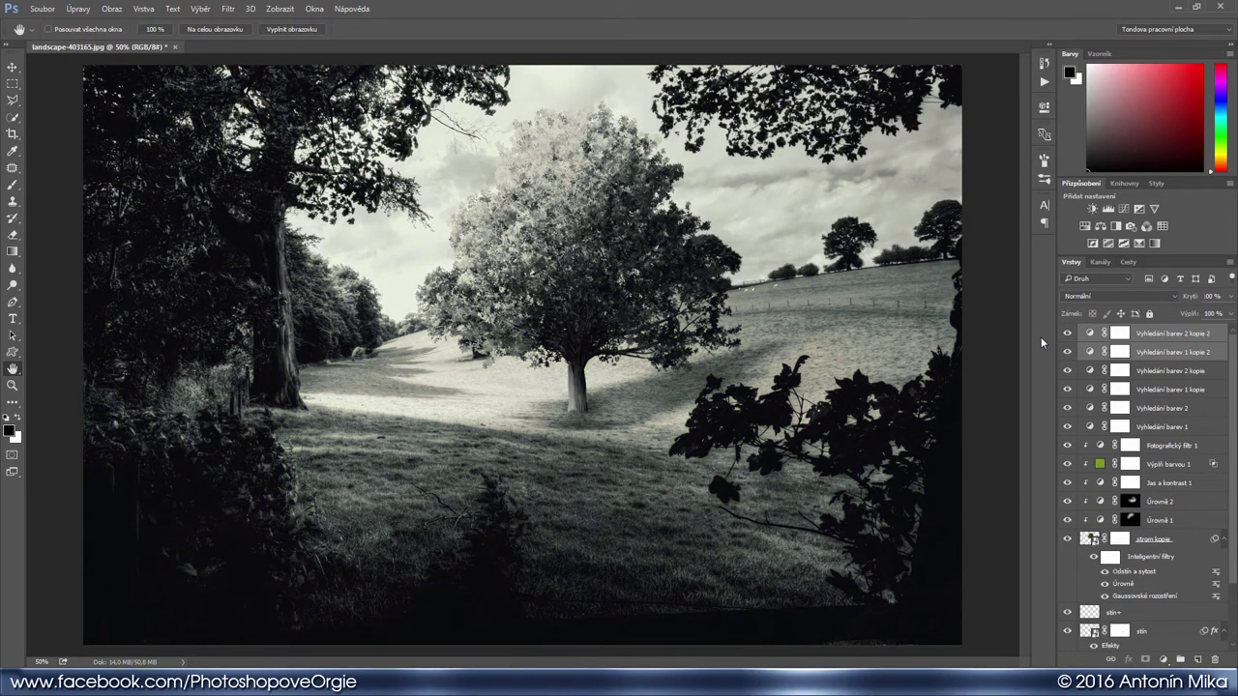
{"action": "key", "text": "ctrl+j"}
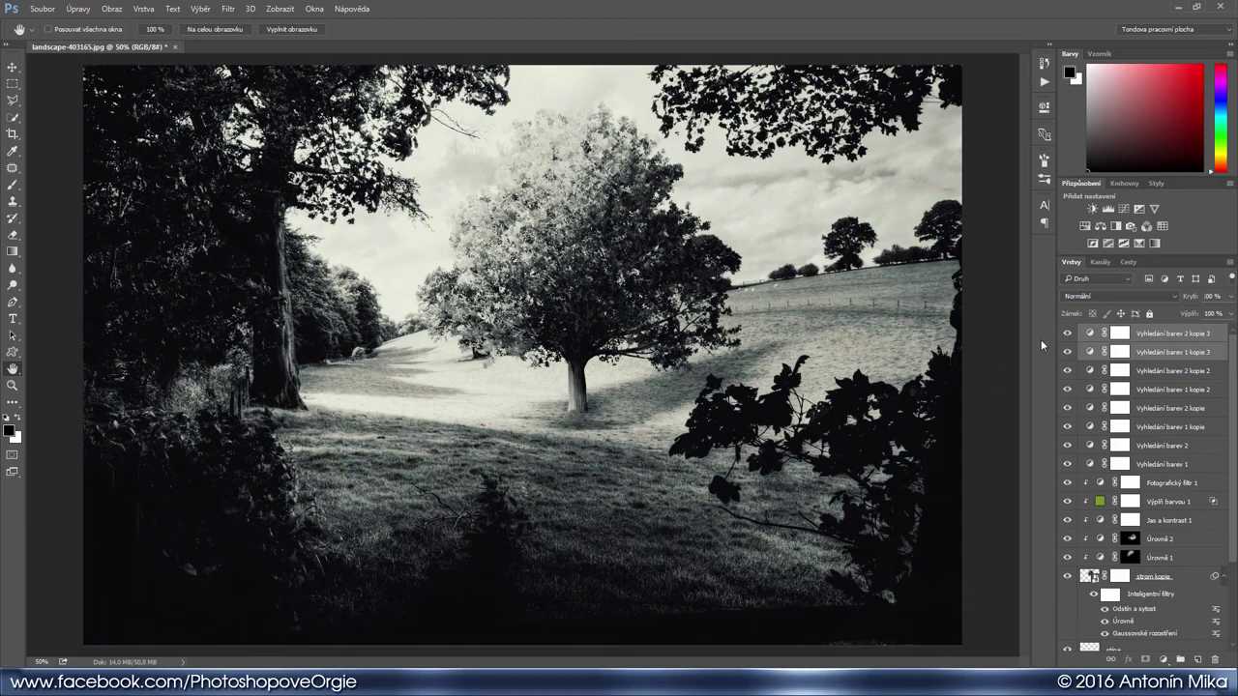
{"action": "key", "text": "ctrl+alt+z"}
{"action": "key", "text": "ctrl+alt+z"}
{"action": "key", "text": "ctrl+alt+z"}
{"action": "key", "text": "ctrl+alt+z"}
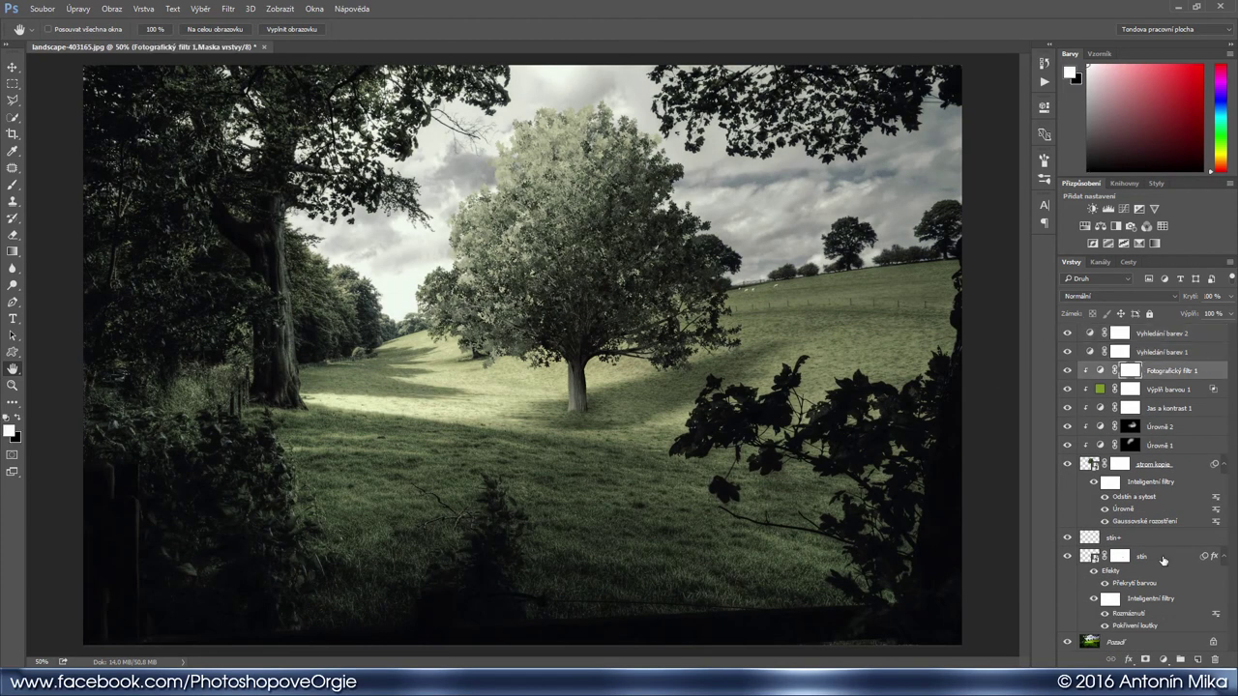
Select the layers from Fotografický filtr 1 to stín+ and nudge the tree slightly up-left
{"action": "left_click", "coordinate": [1160, 538], "text": "shift"}
{"action": "key", "text": "v"}
{"action": "left_click_drag", "start_coordinate": [591, 340], "coordinate": [584, 333]}
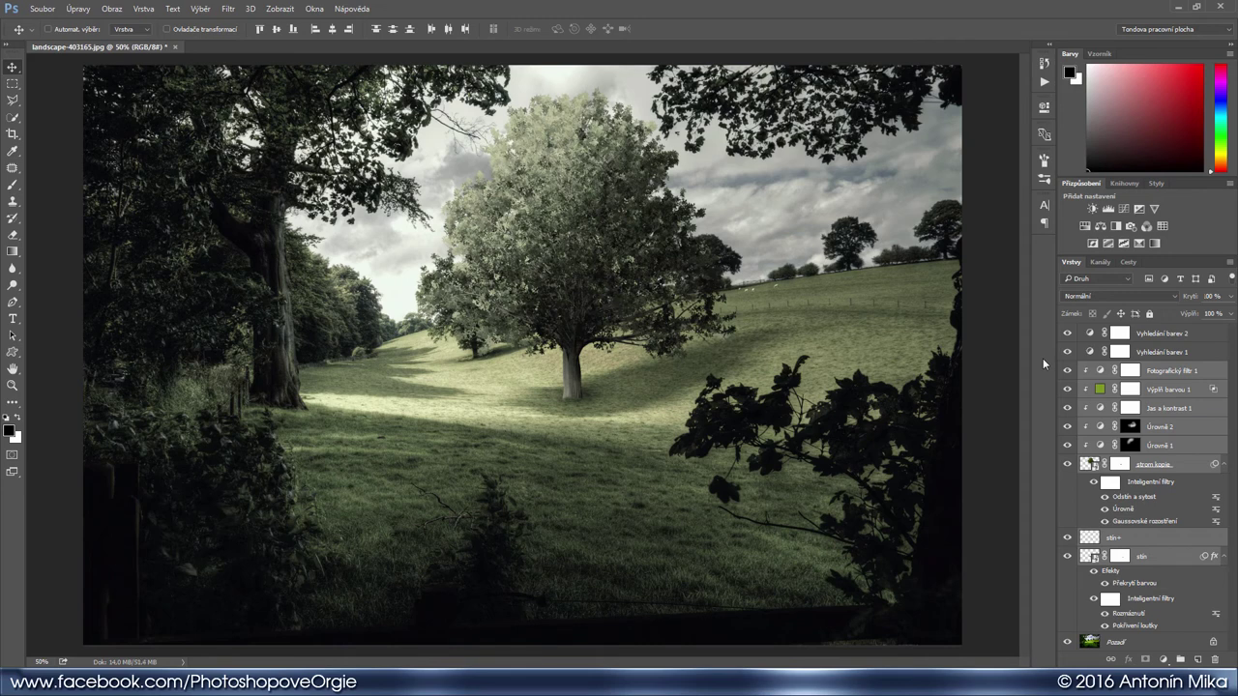